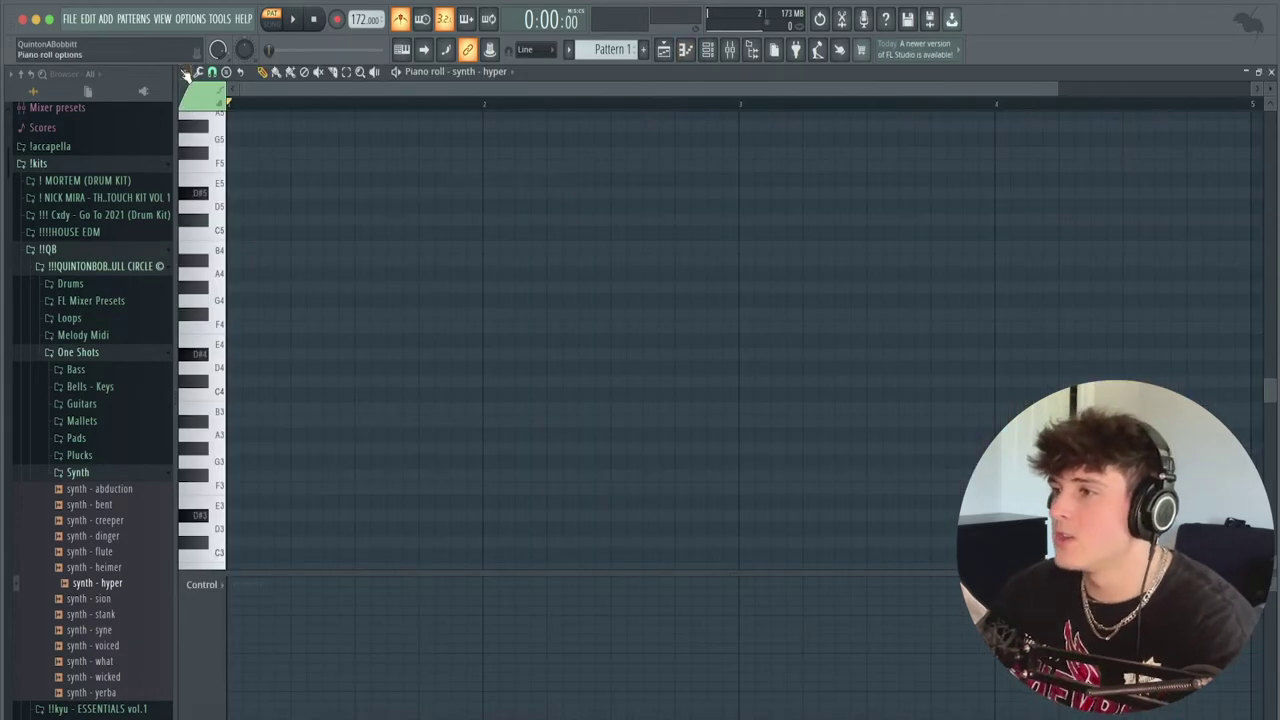
Set the piano roll's scale highlighting root note to F#, keeping the Minor Natural (Aeolian) scale.
{"action": "left_click", "coordinate": [183, 75]}
{"action": "mouse_move", "coordinate": [230, 105]}
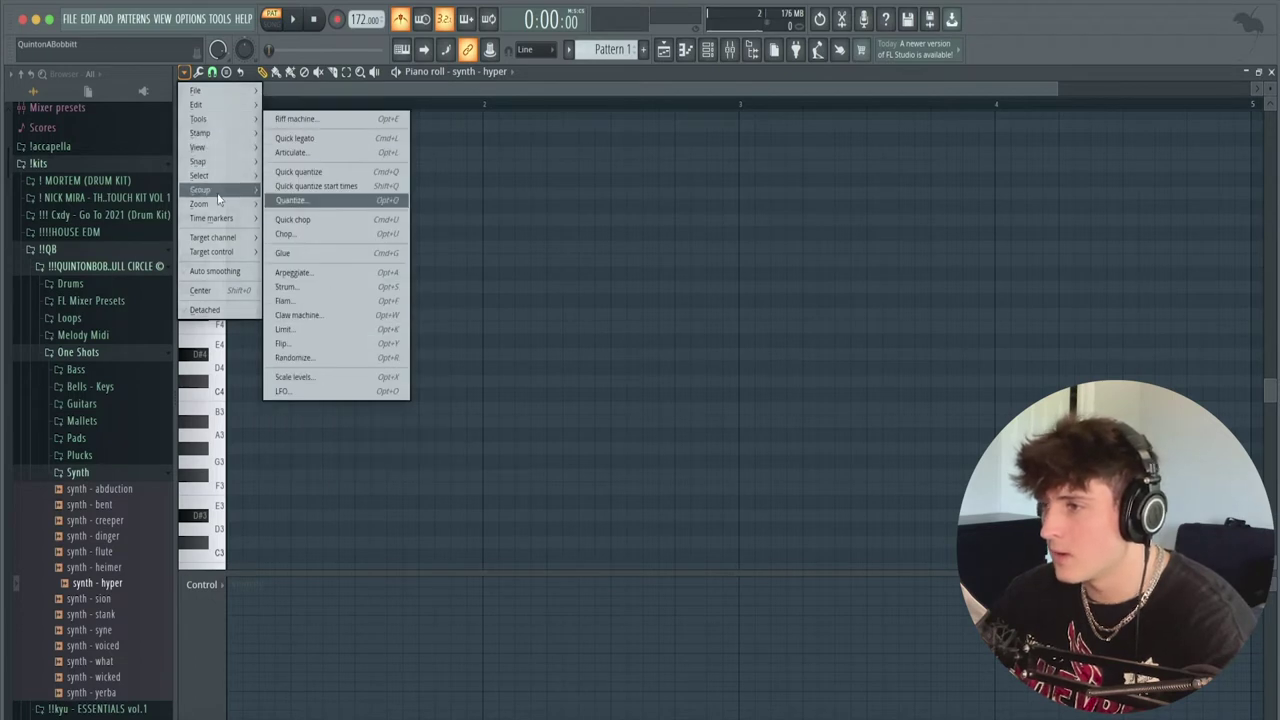
{"action": "mouse_move", "coordinate": [205, 147]}
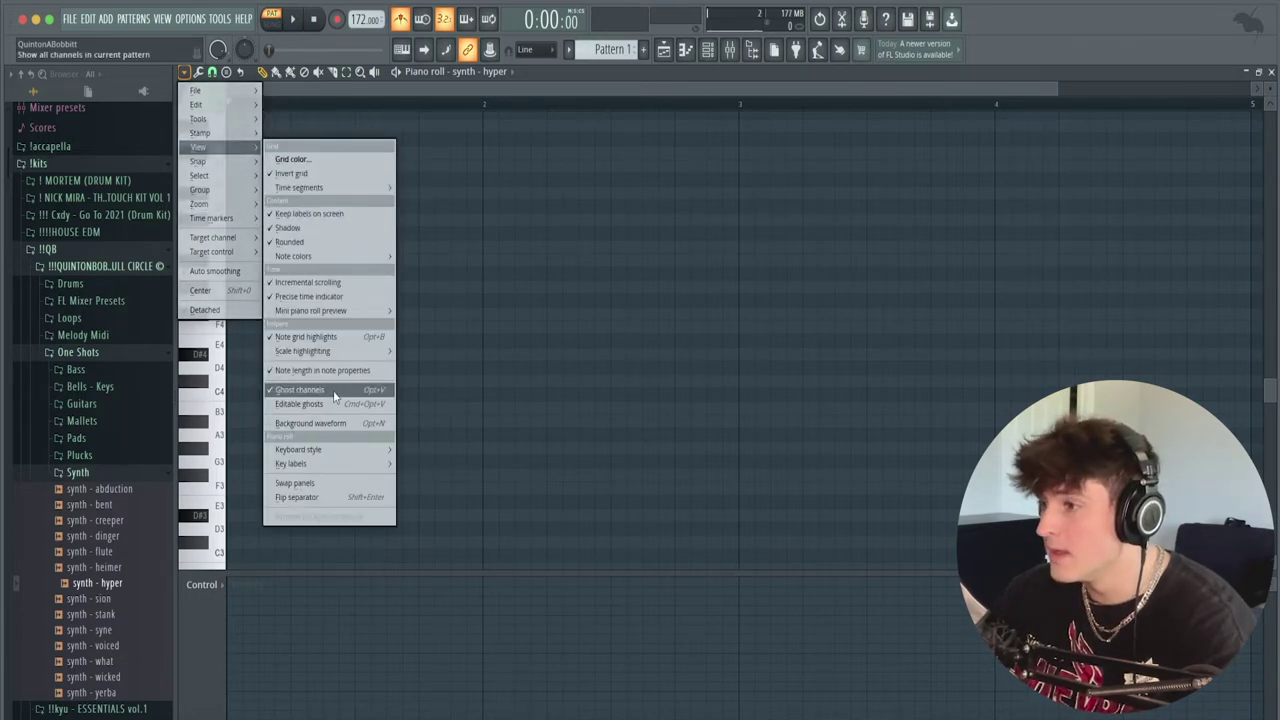
{"action": "mouse_move", "coordinate": [340, 358]}
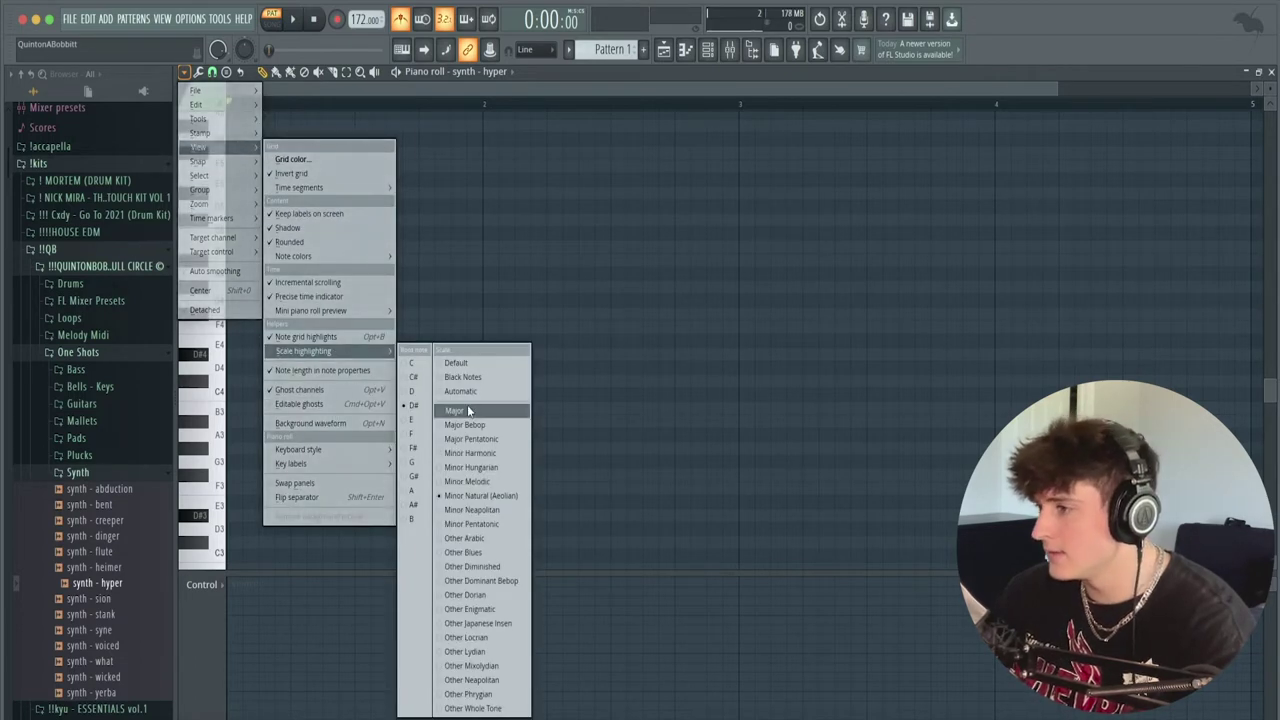
{"action": "left_click", "coordinate": [405, 364]}
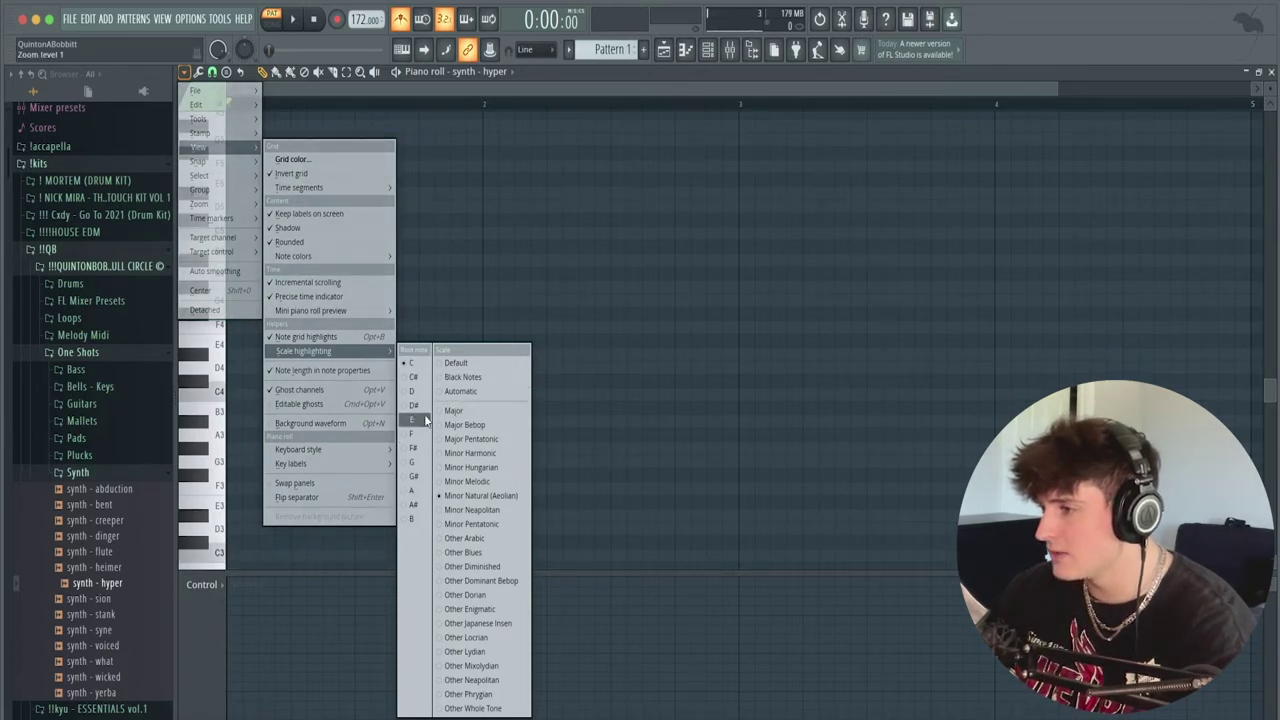
{"action": "left_click", "coordinate": [418, 448]}
{"action": "left_click", "coordinate": [549, 379]}
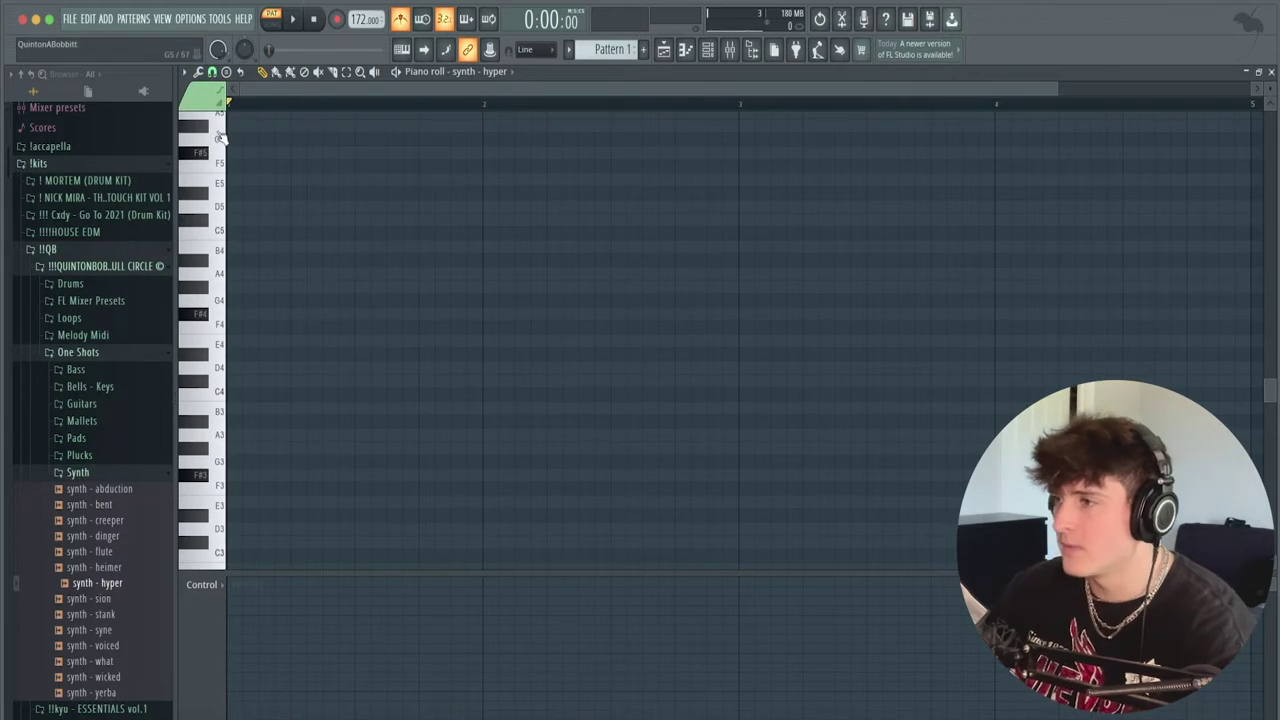
Place an F#4 note at the start of bar 1 and make it one bar long.
{"action": "scroll", "coordinate": [276, 94], "scroll_direction": "up", "scroll_amount": 2}
{"action": "key", "text": "d"}
{"action": "scroll", "coordinate": [290, 85], "scroll_direction": "up", "scroll_amount": 1}
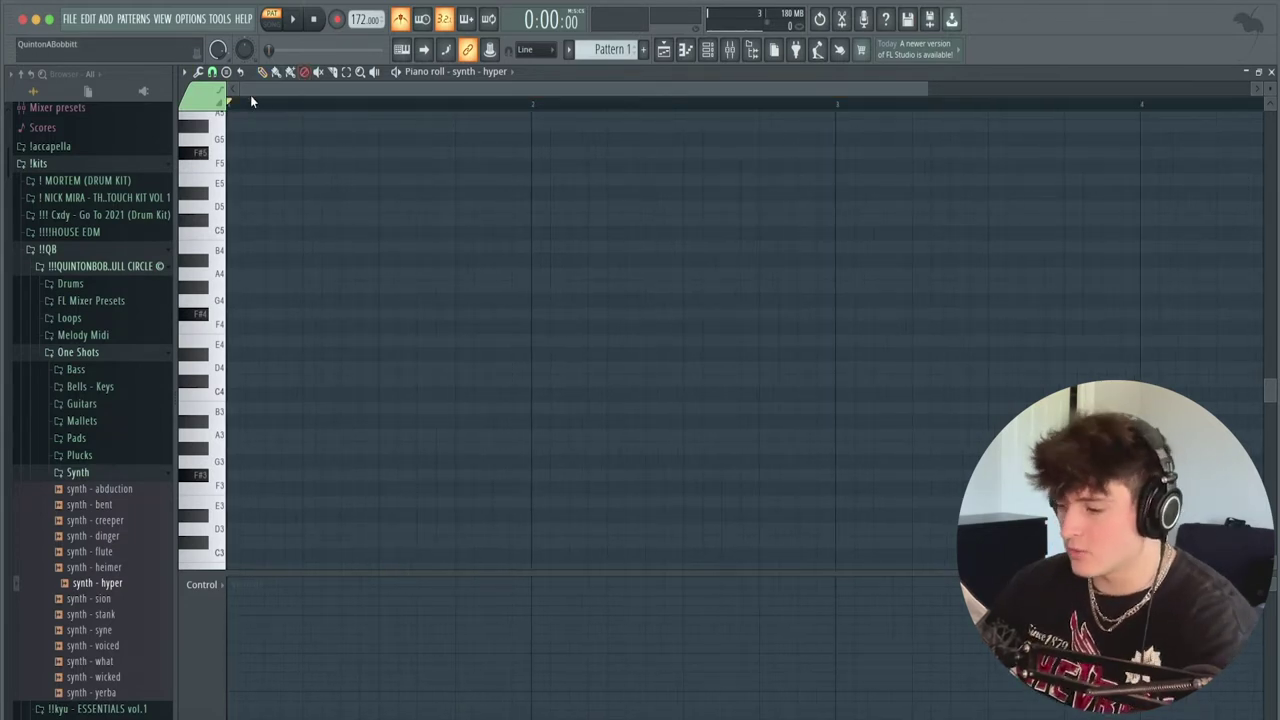
{"action": "left_click", "coordinate": [277, 315]}
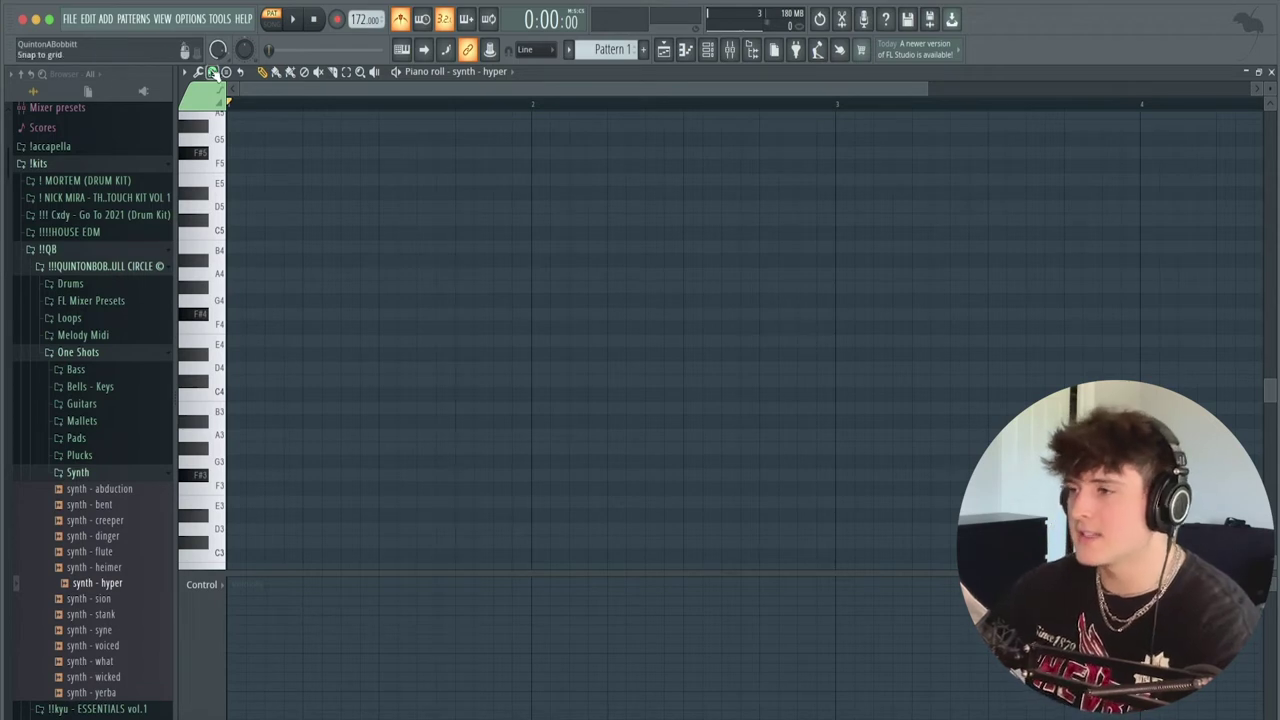
{"action": "left_click", "coordinate": [248, 301]}
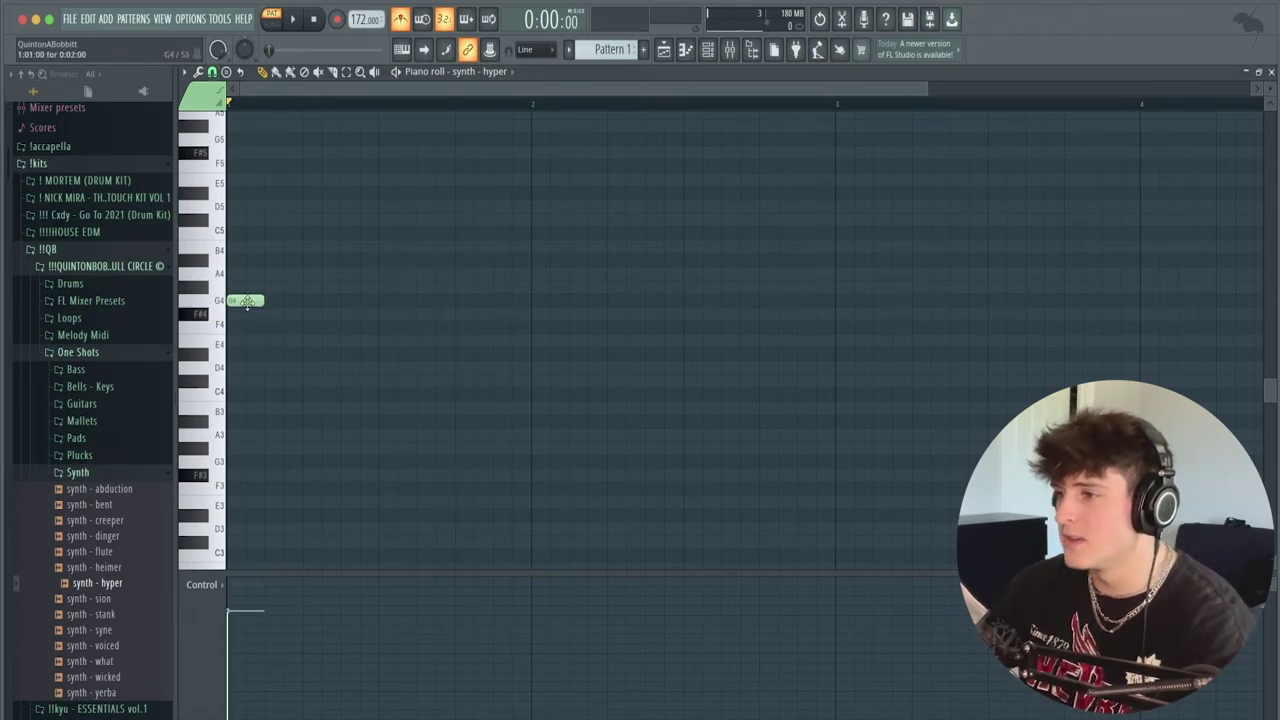
{"action": "left_click_drag", "start_coordinate": [244, 304], "coordinate": [490, 340]}
{"action": "scroll", "coordinate": [257, 106], "scroll_direction": "up", "scroll_amount": 2}
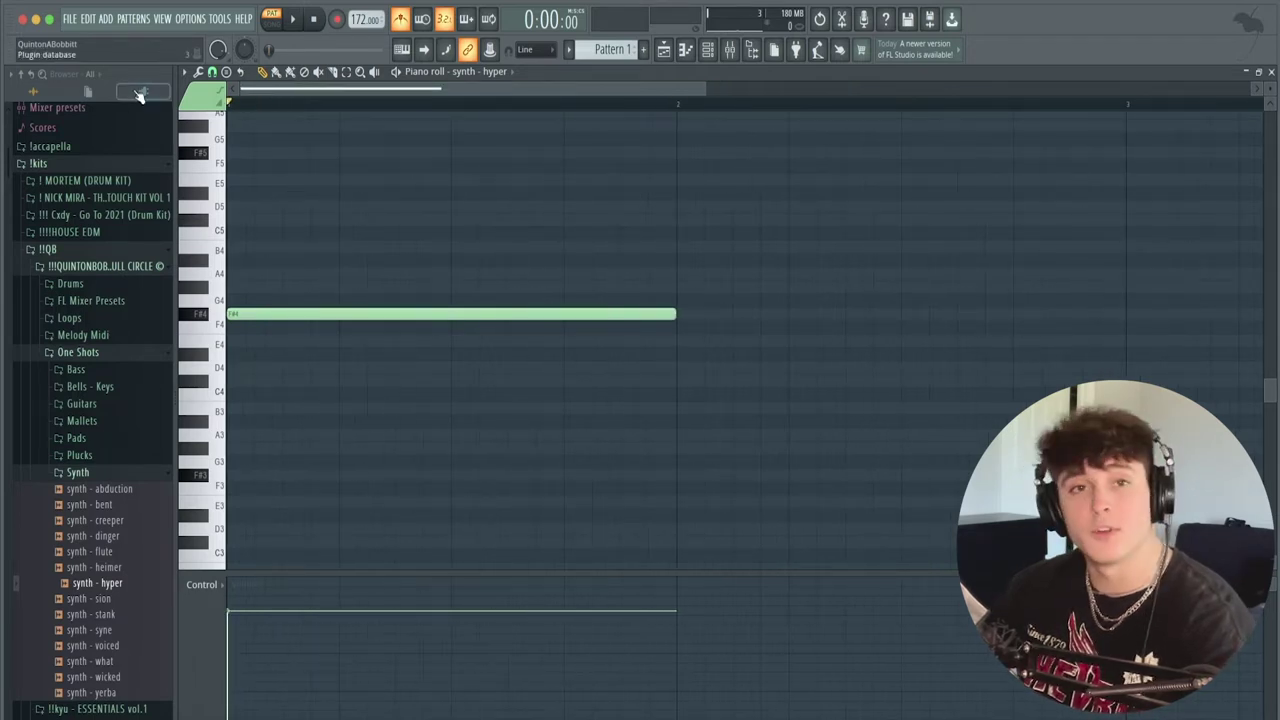
Stack one-bar A4, C#5 and E5 notes above the F#4 to build the first chord.
{"action": "left_click_drag", "start_coordinate": [284, 194], "coordinate": [409, 372]}
{"action": "left_click", "coordinate": [280, 290]}
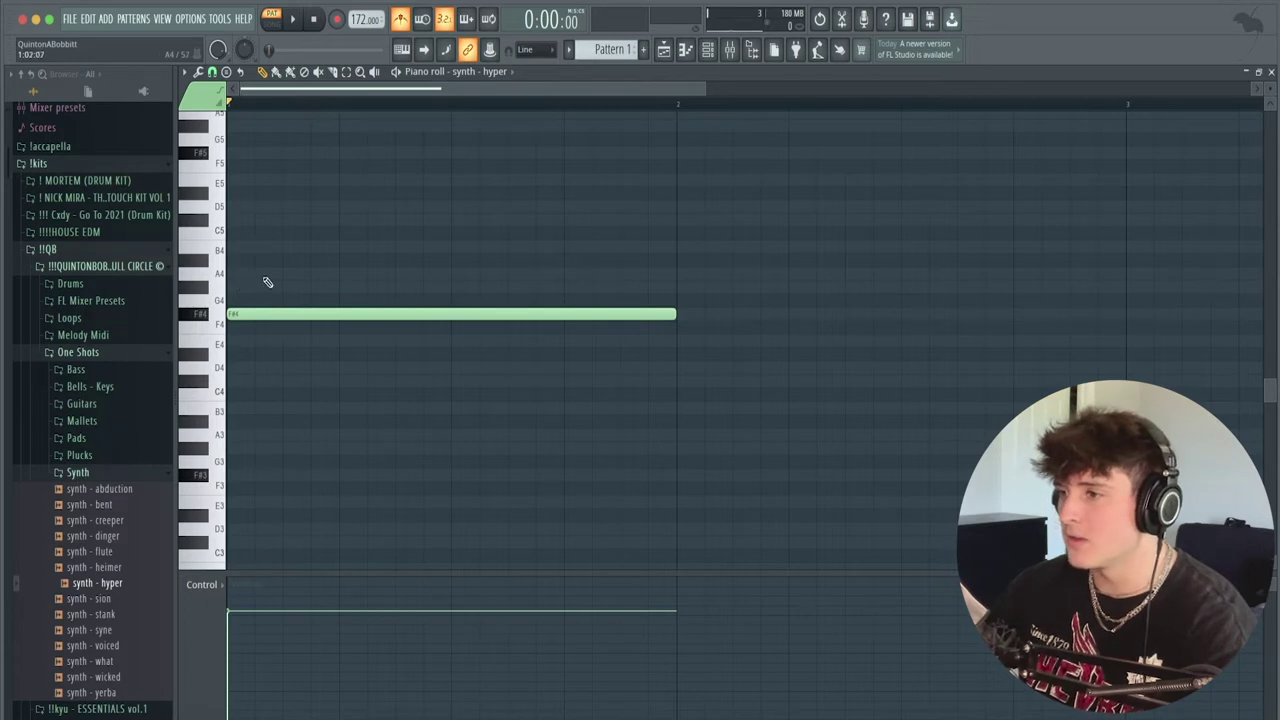
{"action": "left_click", "coordinate": [252, 275]}
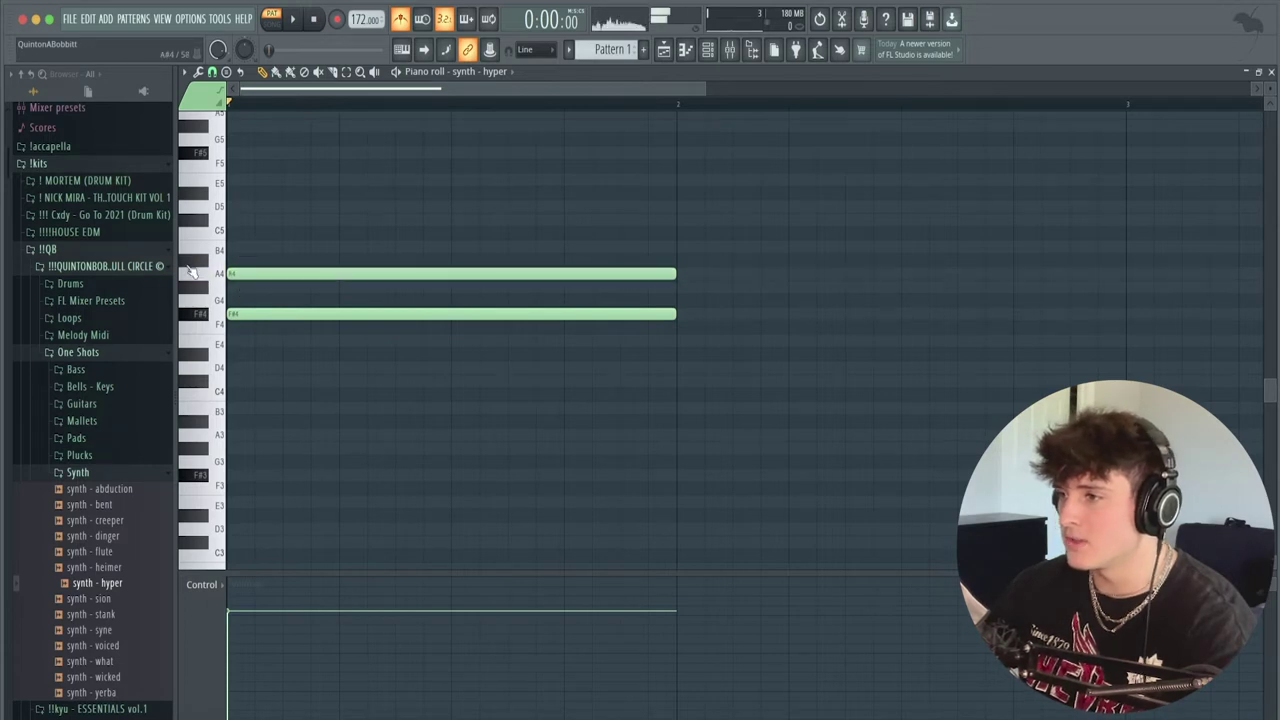
{"action": "left_click", "coordinate": [254, 220]}
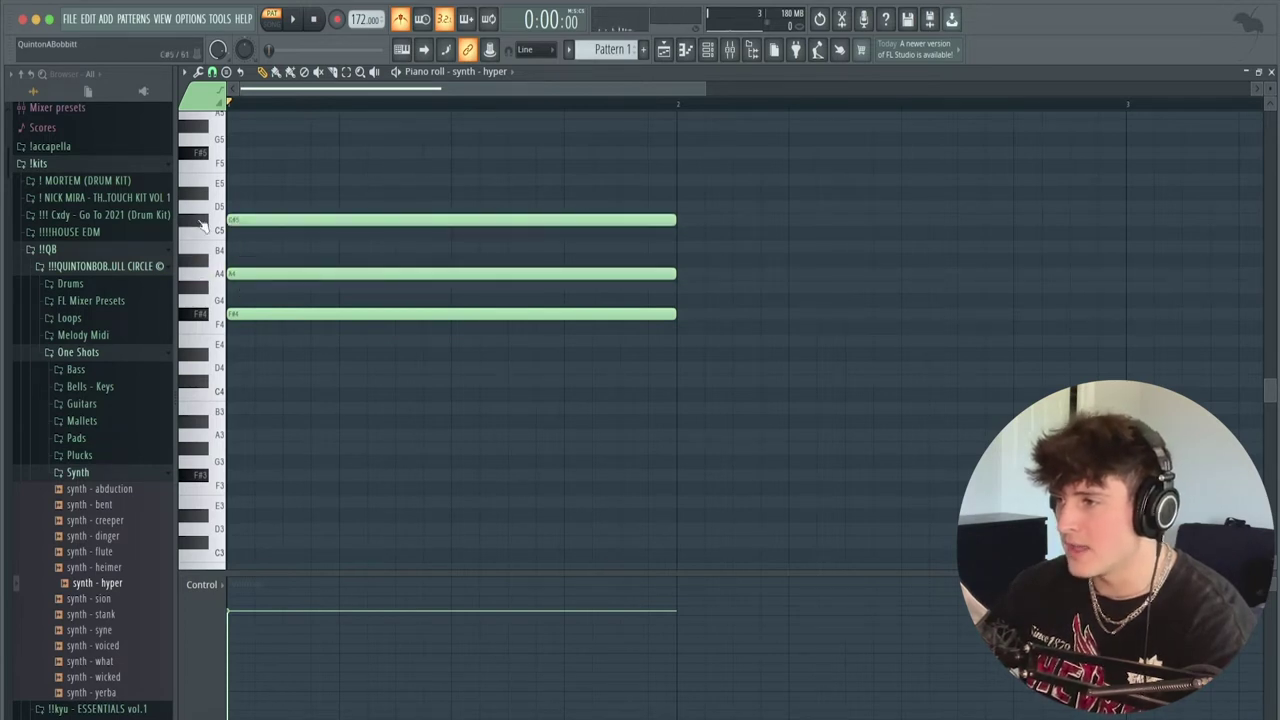
{"action": "left_click", "coordinate": [258, 181]}
{"action": "left_click_drag", "start_coordinate": [318, 400], "coordinate": [366, 112]}
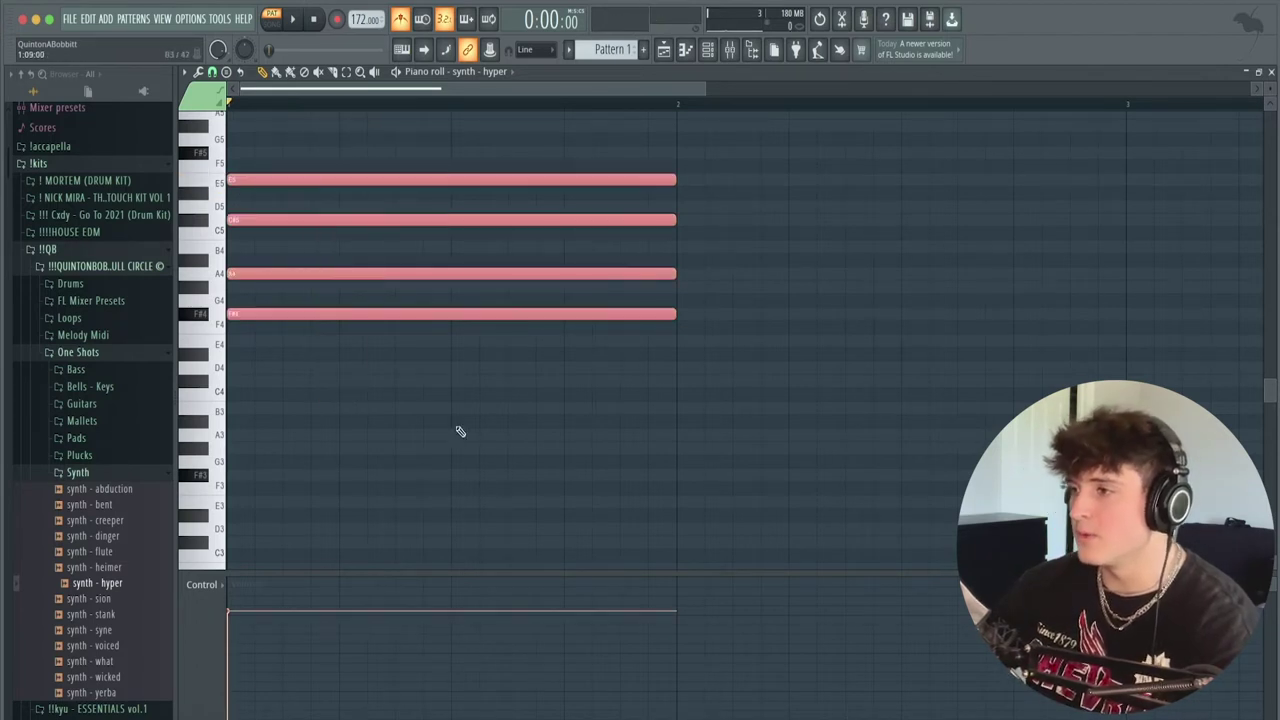
{"action": "left_click", "coordinate": [481, 489]}
{"action": "scroll", "coordinate": [290, 340], "scroll_direction": "up", "scroll_amount": 1}
{"action": "left_click_drag", "start_coordinate": [308, 418], "coordinate": [324, 165]}
{"action": "left_click", "coordinate": [518, 449]}
{"action": "left_click_drag", "start_coordinate": [371, 451], "coordinate": [382, 131]}
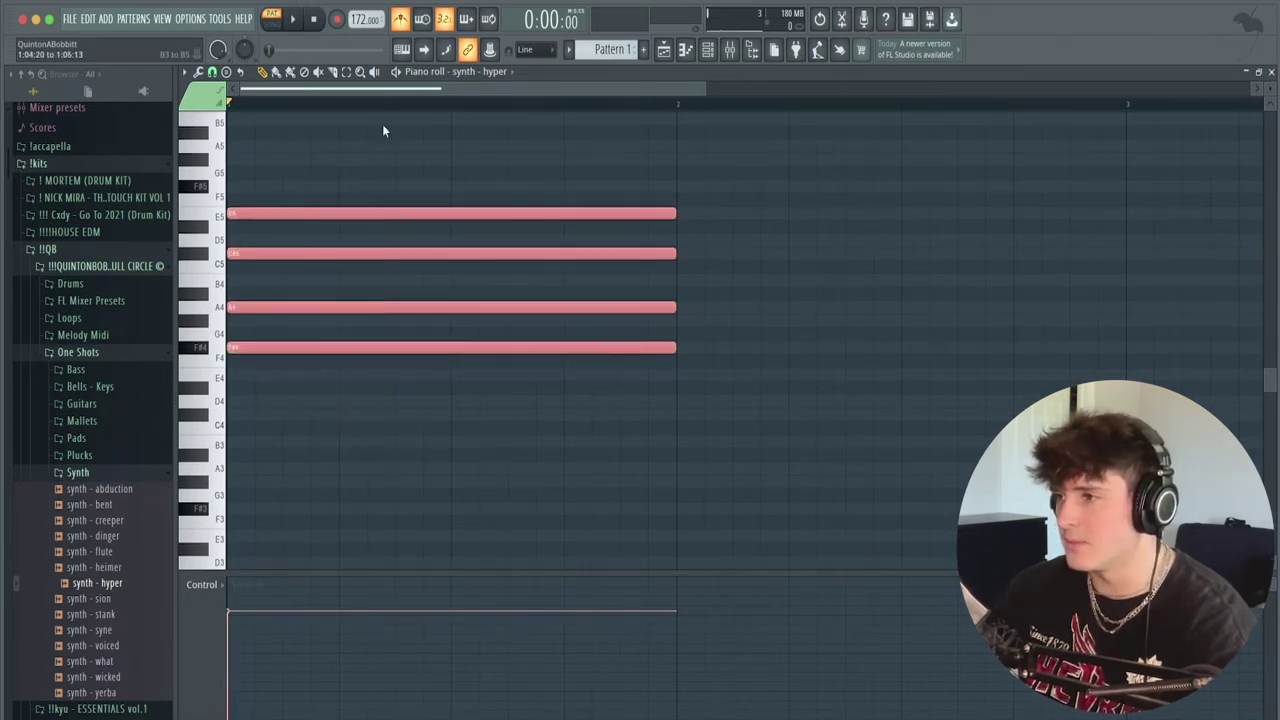
{"action": "left_click", "coordinate": [397, 175]}
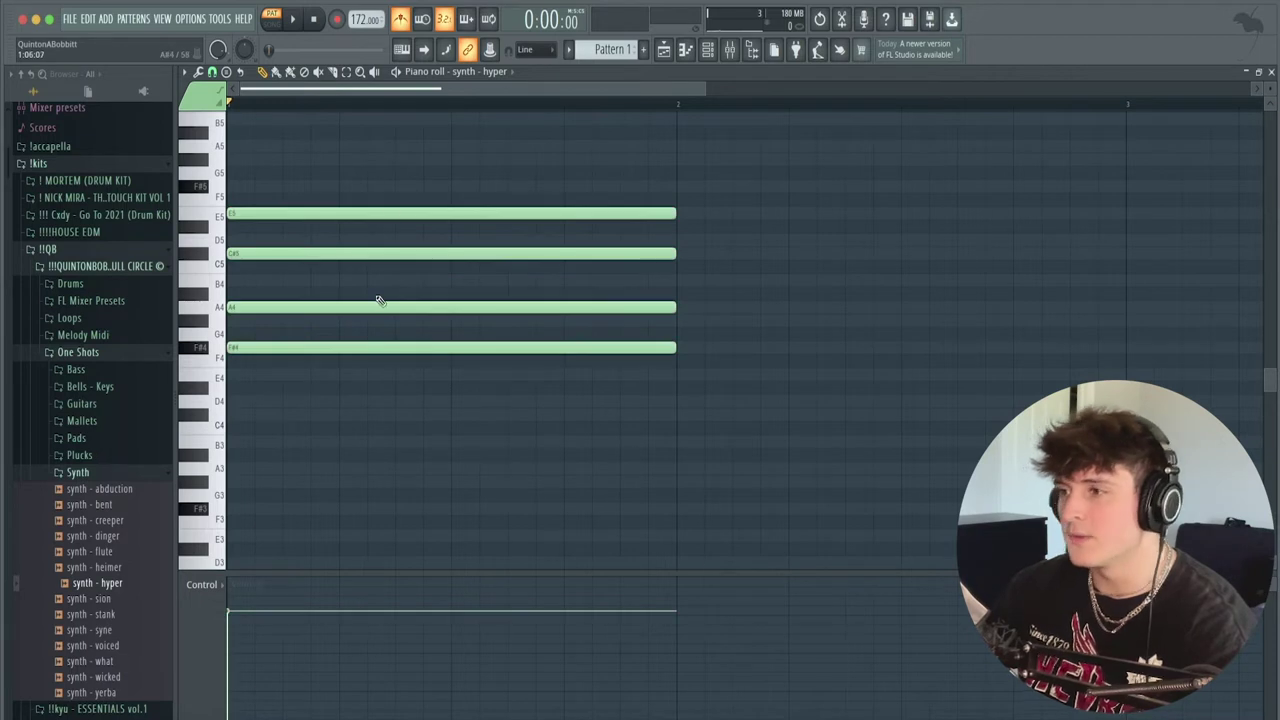
Play the chord, enable the synth - hyper sampler's volume envelope and set its release time to about 19%.
{"action": "key", "text": "space"}
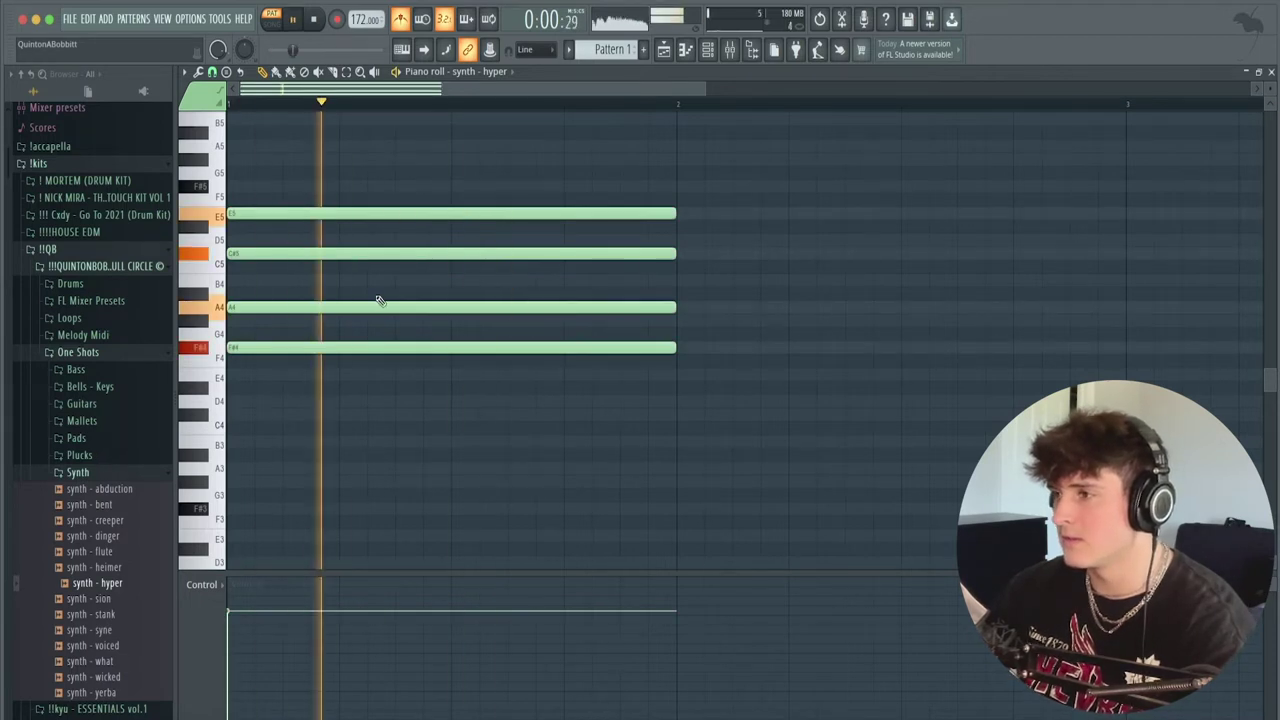
{"action": "left_click", "coordinate": [707, 49]}
{"action": "left_click", "coordinate": [419, 178]}
{"action": "left_click_drag", "start_coordinate": [393, 233], "coordinate": [423, 208]}
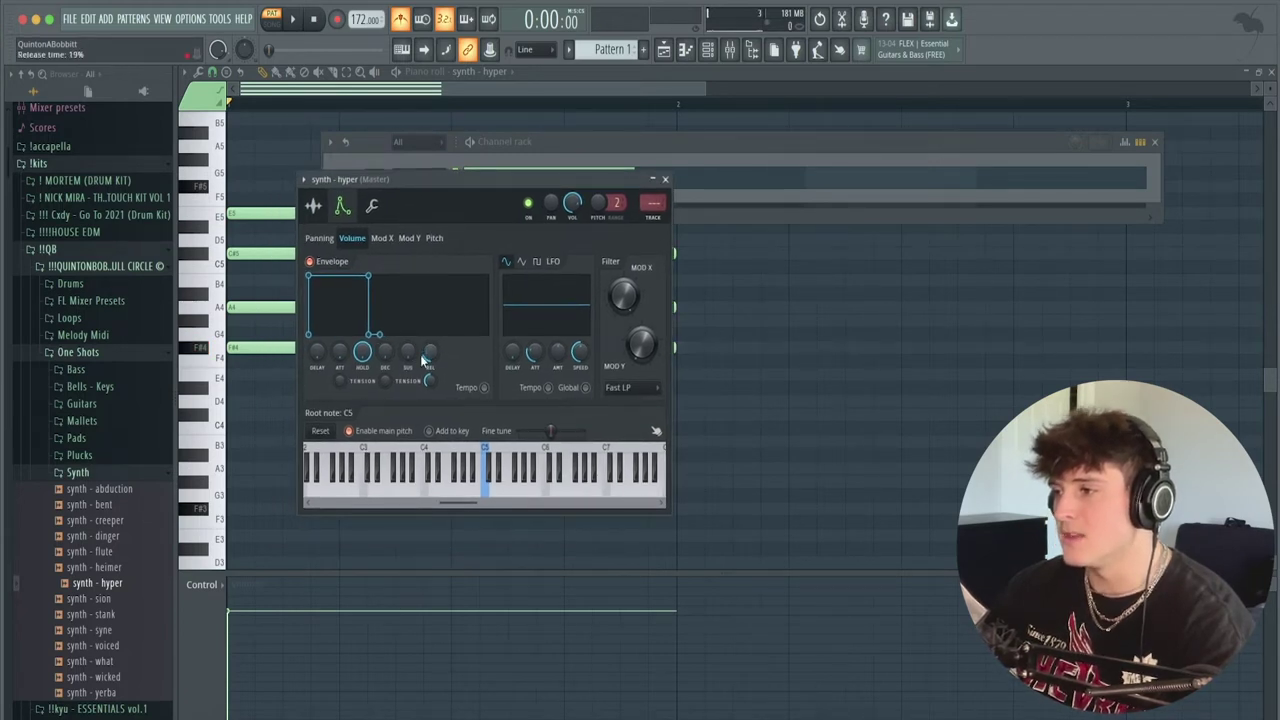
{"action": "left_click_drag", "start_coordinate": [242, 195], "coordinate": [274, 448]}
{"action": "right_click", "coordinate": [663, 415]}
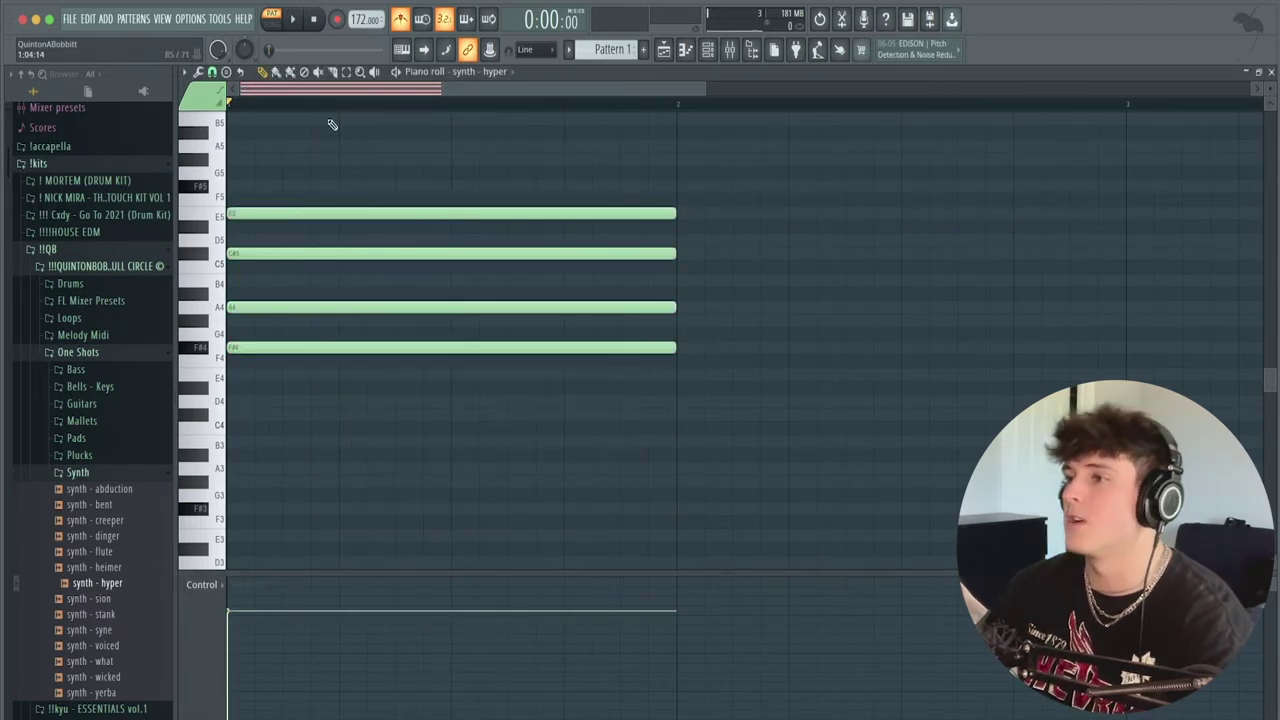
Delete the E5 note from the chord and listen to the chord before and after the removal.
{"action": "key", "text": "space"}
{"action": "key", "text": "space"}
{"action": "right_click", "coordinate": [318, 213]}
{"action": "key", "text": "space"}
{"action": "key", "text": "space"}
Add a new top note to the chord, settle it on A5 and play the chord.
{"action": "left_click", "coordinate": [300, 307]}
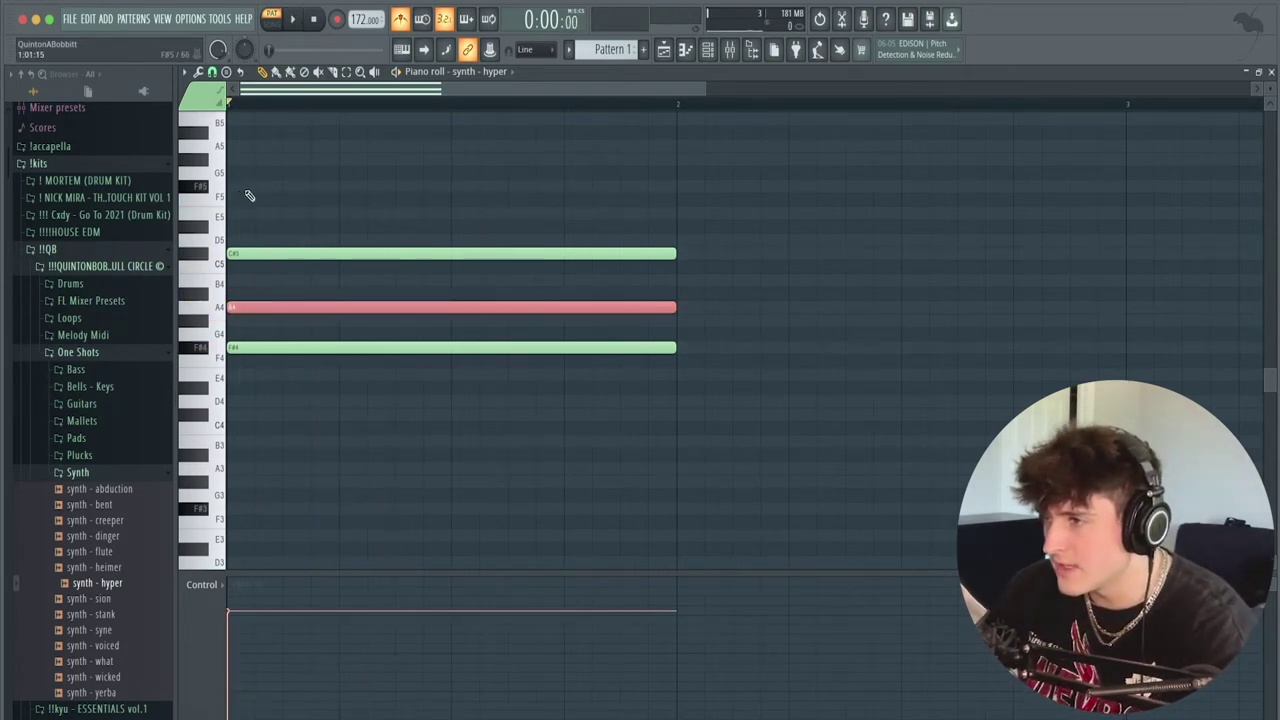
{"action": "left_click", "coordinate": [247, 164]}
{"action": "key", "text": "space"}
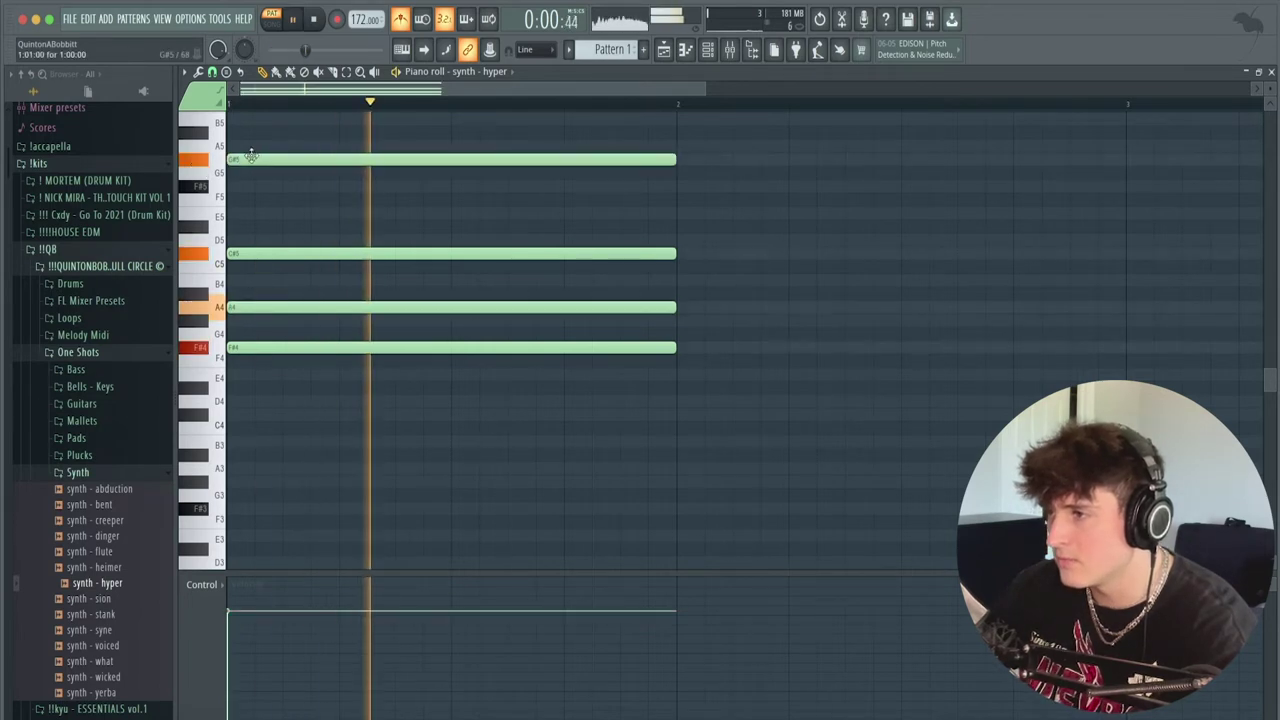
{"action": "key", "text": "space"}
{"action": "left_click_drag", "start_coordinate": [249, 162], "coordinate": [251, 147]}
{"action": "key", "text": "space"}
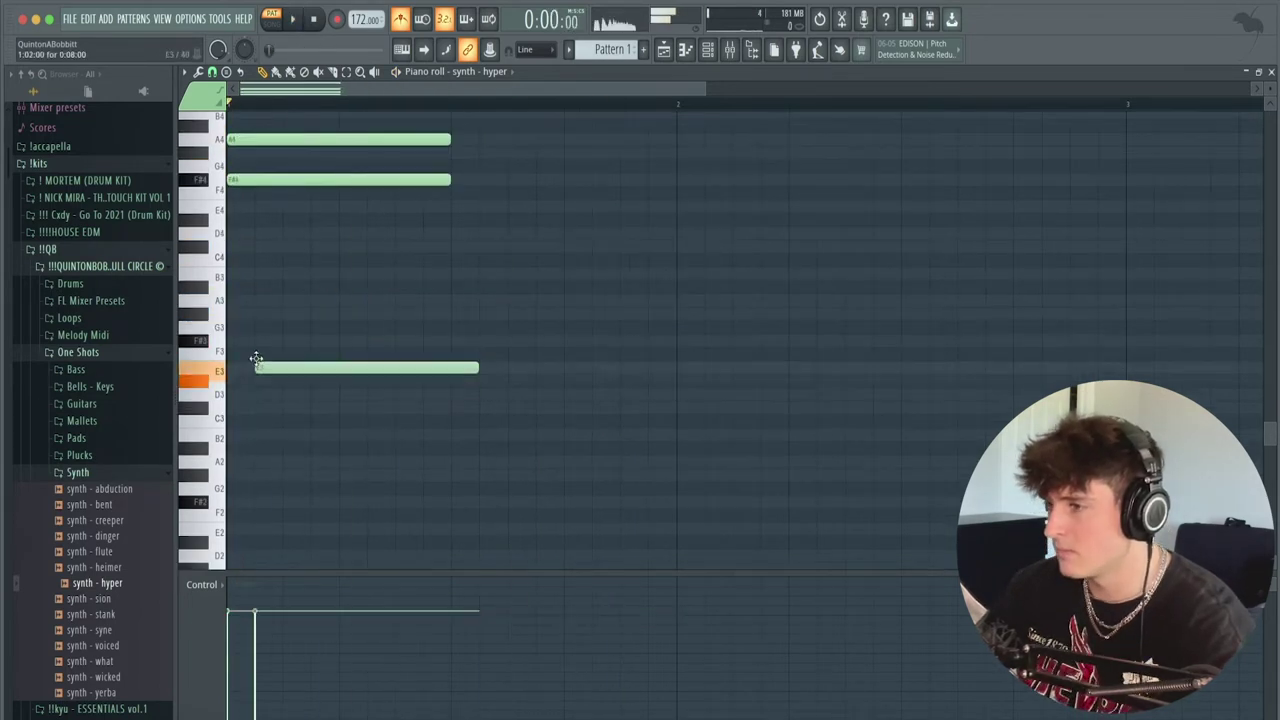
Position the half-bar bass note on F#3 at the start of bar 1, play it and audition nearby keys.
{"action": "left_click_drag", "start_coordinate": [254, 363], "coordinate": [203, 343]}
{"action": "key", "text": "space"}
{"action": "left_click", "coordinate": [208, 341]}
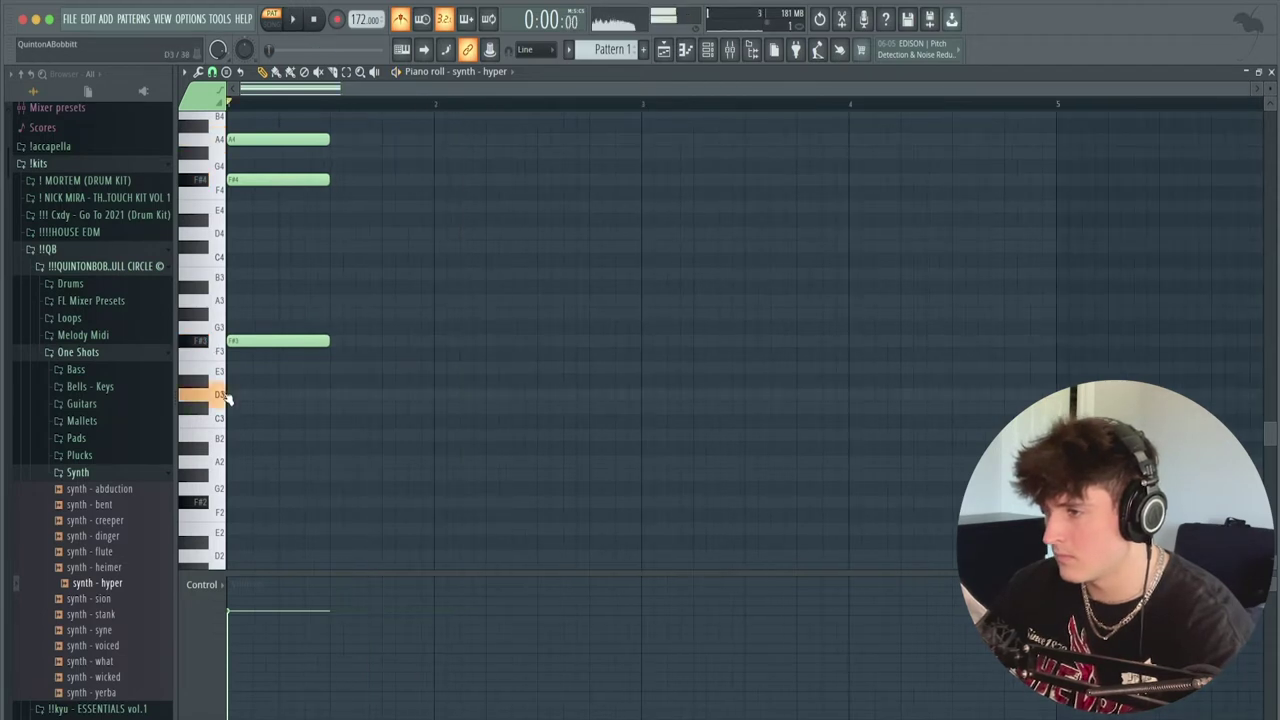
{"action": "left_click", "coordinate": [222, 305]}
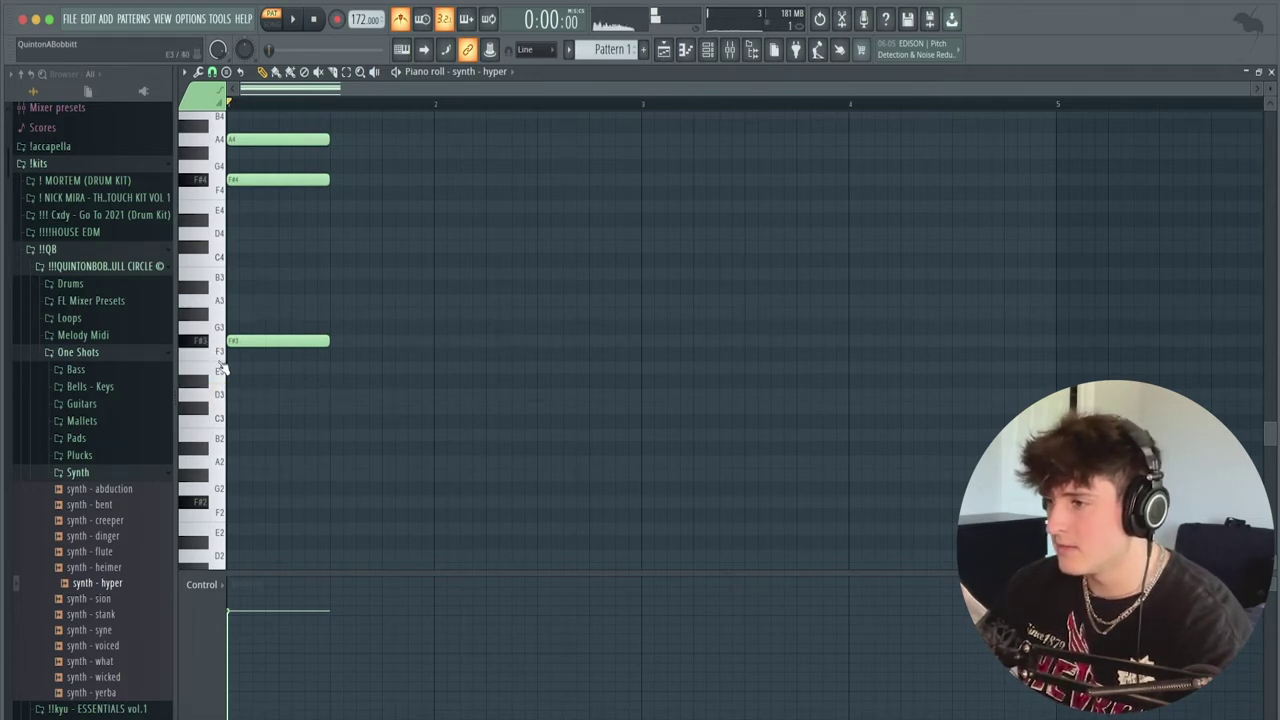
{"action": "left_click", "coordinate": [200, 314]}
Copy the F#4, A4 and C#5 notes into bar 2 and transpose them down four semitones to D4, F4 and A4.
{"action": "scroll", "coordinate": [591, 426], "scroll_direction": "up", "scroll_amount": 4}
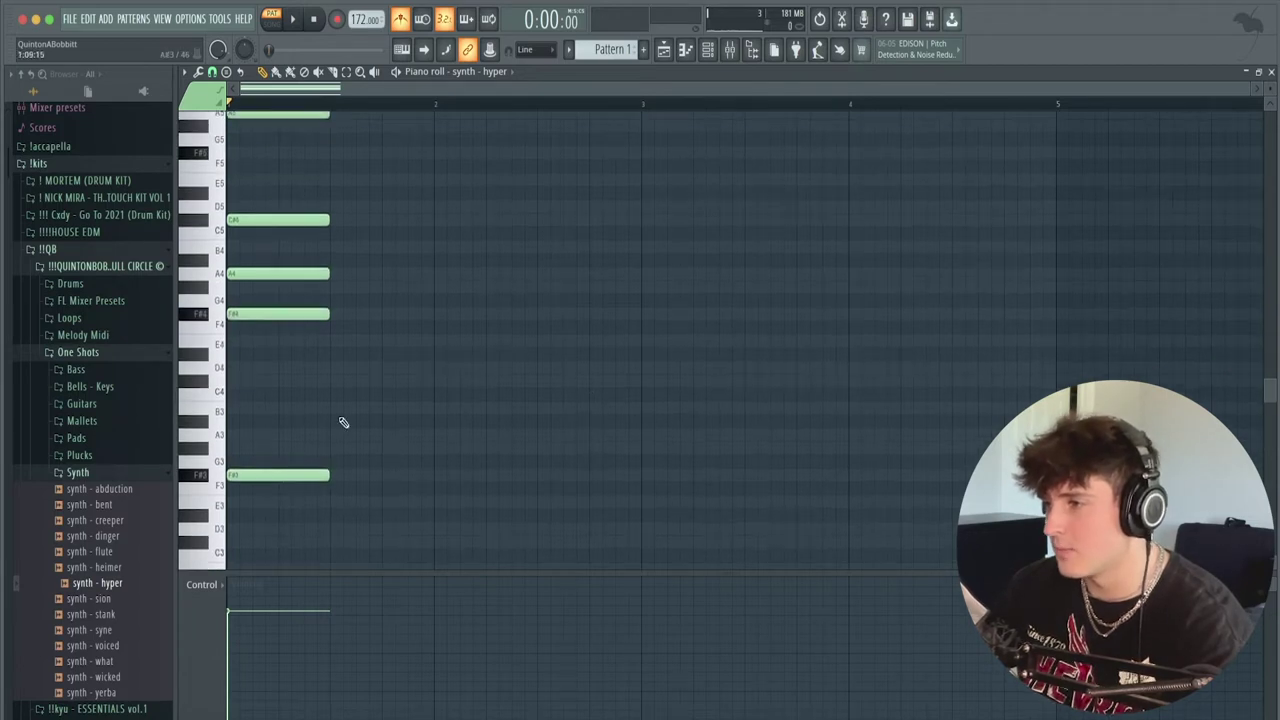
{"action": "scroll", "coordinate": [299, 460], "scroll_direction": "down", "scroll_amount": 4}
{"action": "scroll", "coordinate": [198, 330], "scroll_direction": "up", "scroll_amount": 9}
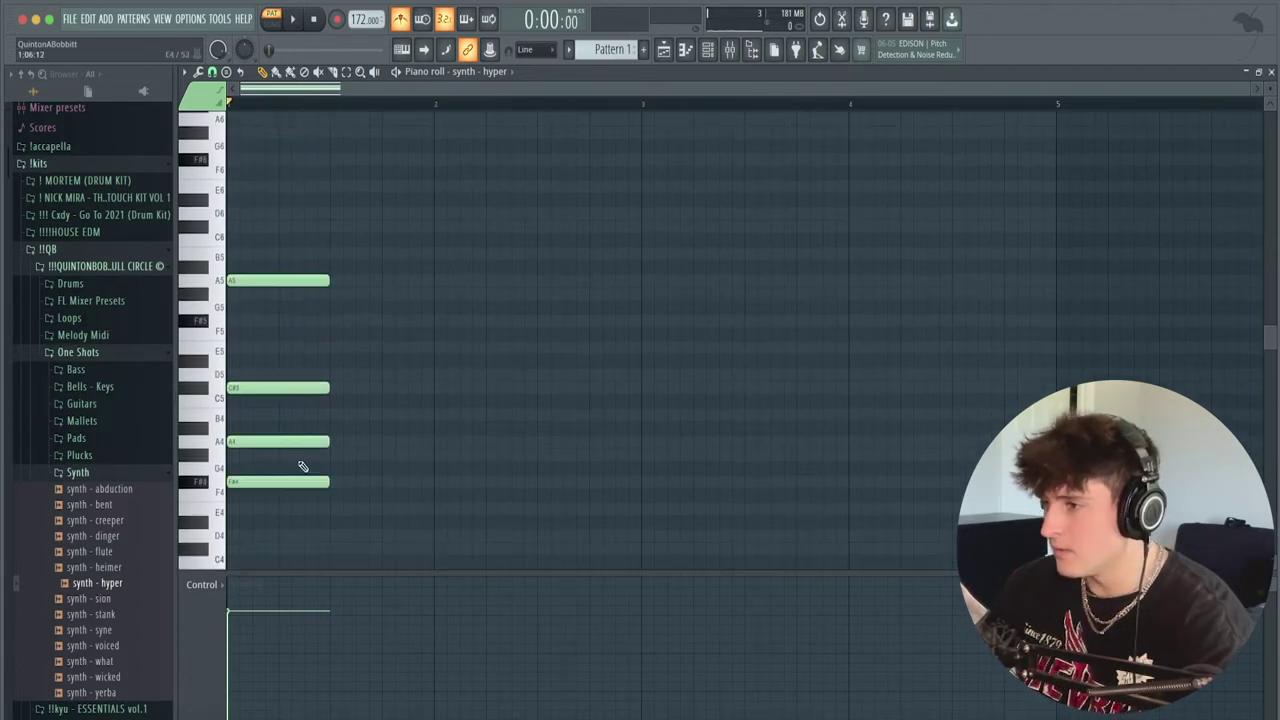
{"action": "left_click_drag", "start_coordinate": [280, 531], "coordinate": [458, 381]}
{"action": "key", "text": "Down"}
{"action": "key", "text": "Down"}
{"action": "key", "text": "Down"}
{"action": "key", "text": "Down"}
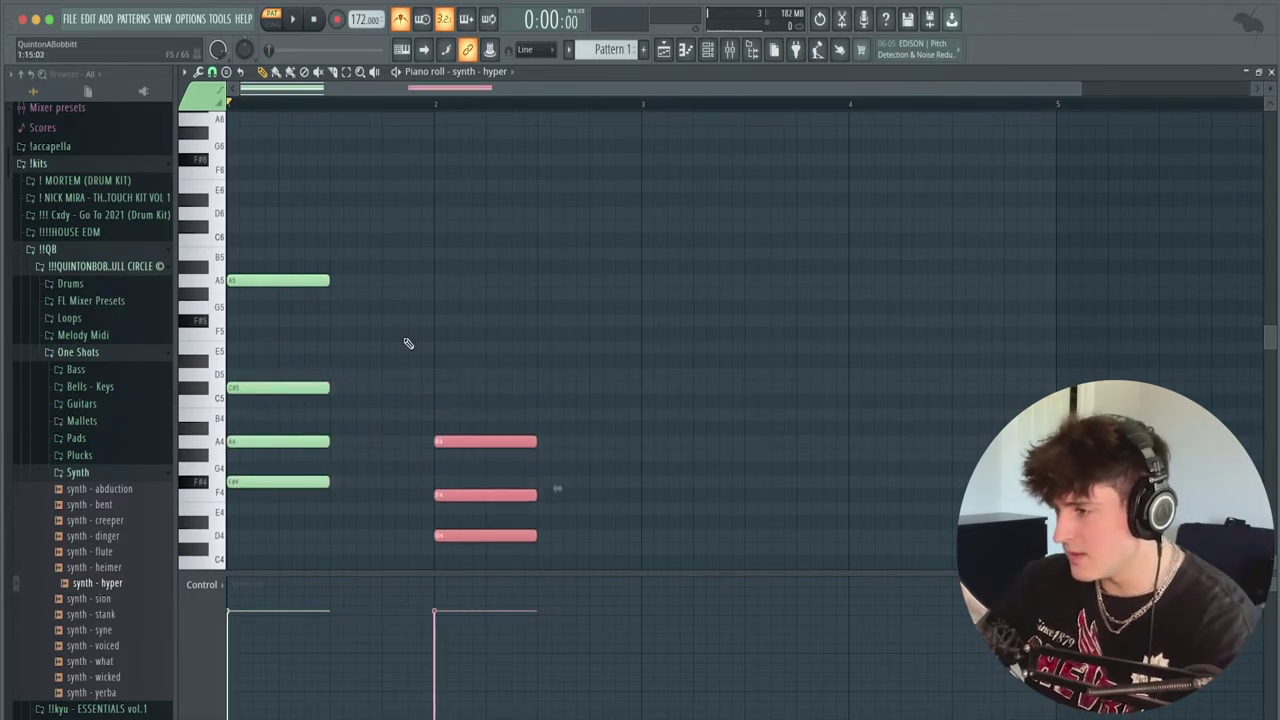
{"action": "scroll", "coordinate": [394, 351], "scroll_direction": "down", "scroll_amount": 4}
{"action": "key", "text": "ctrl+d"}
Raise the bar 2 chord's middle note to F#4 and add a copy of it an octave higher on F#5.
{"action": "left_click", "coordinate": [448, 360]}
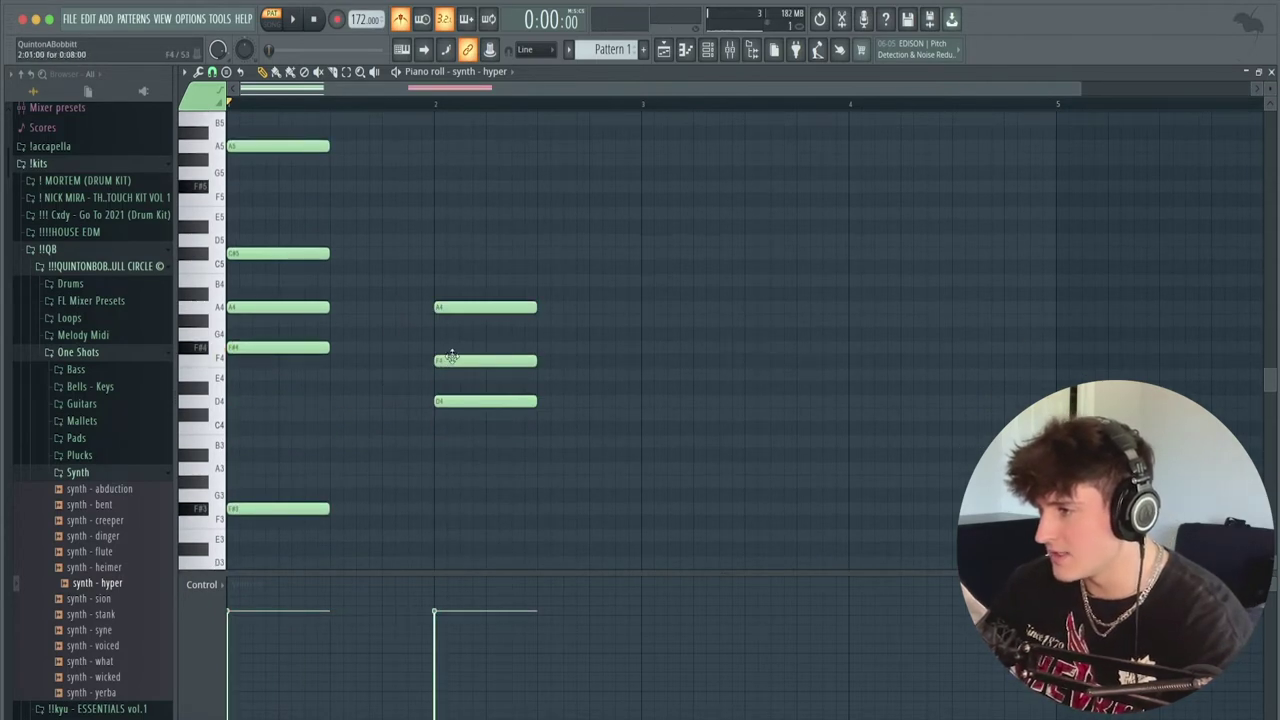
{"action": "left_click_drag", "start_coordinate": [450, 350], "coordinate": [450, 346]}
{"action": "left_click", "coordinate": [486, 351]}
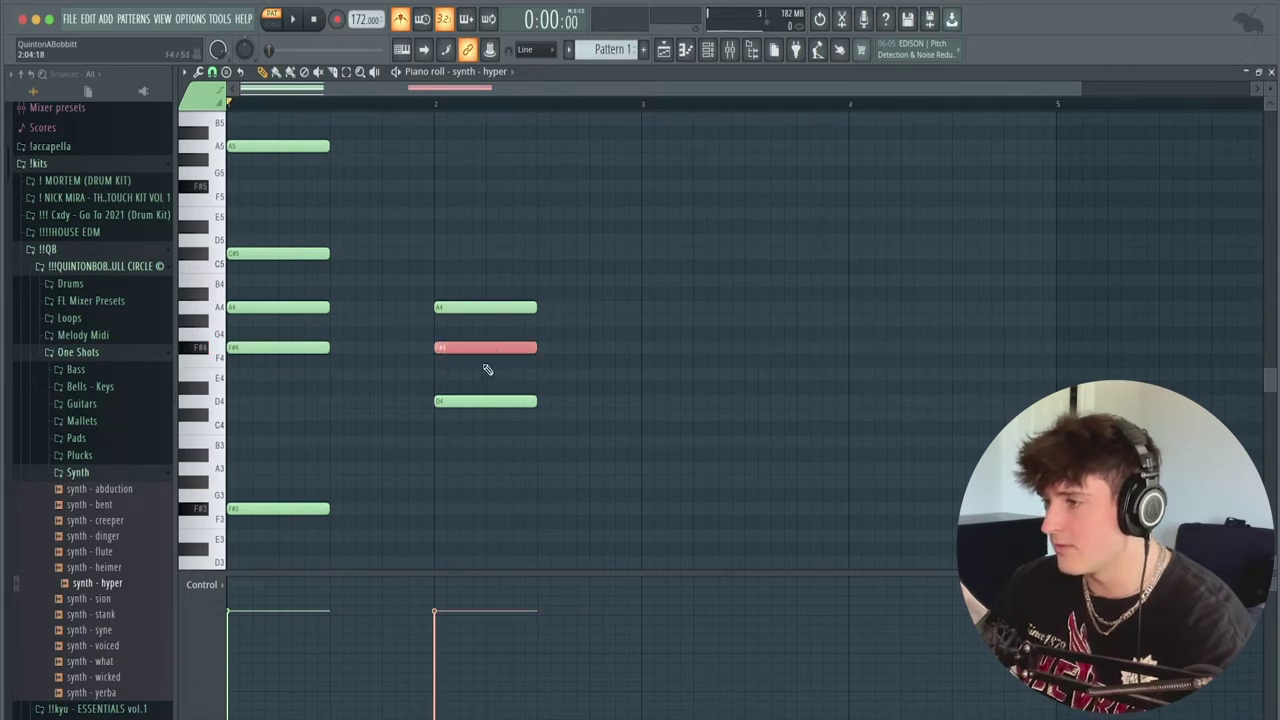
{"action": "key", "text": "ctrl+Up"}
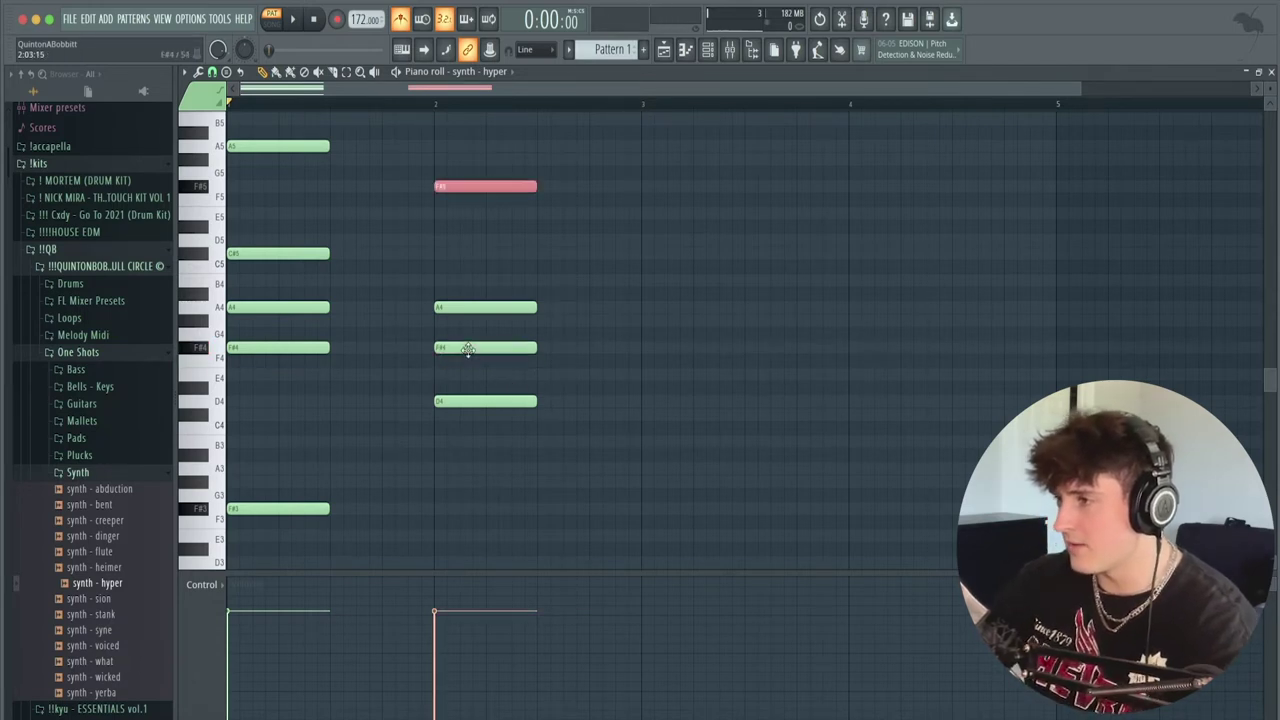
Shorten all four bar 2 chord notes to an eighth of a bar and play the pattern from the start.
{"action": "right_click", "coordinate": [392, 242]}
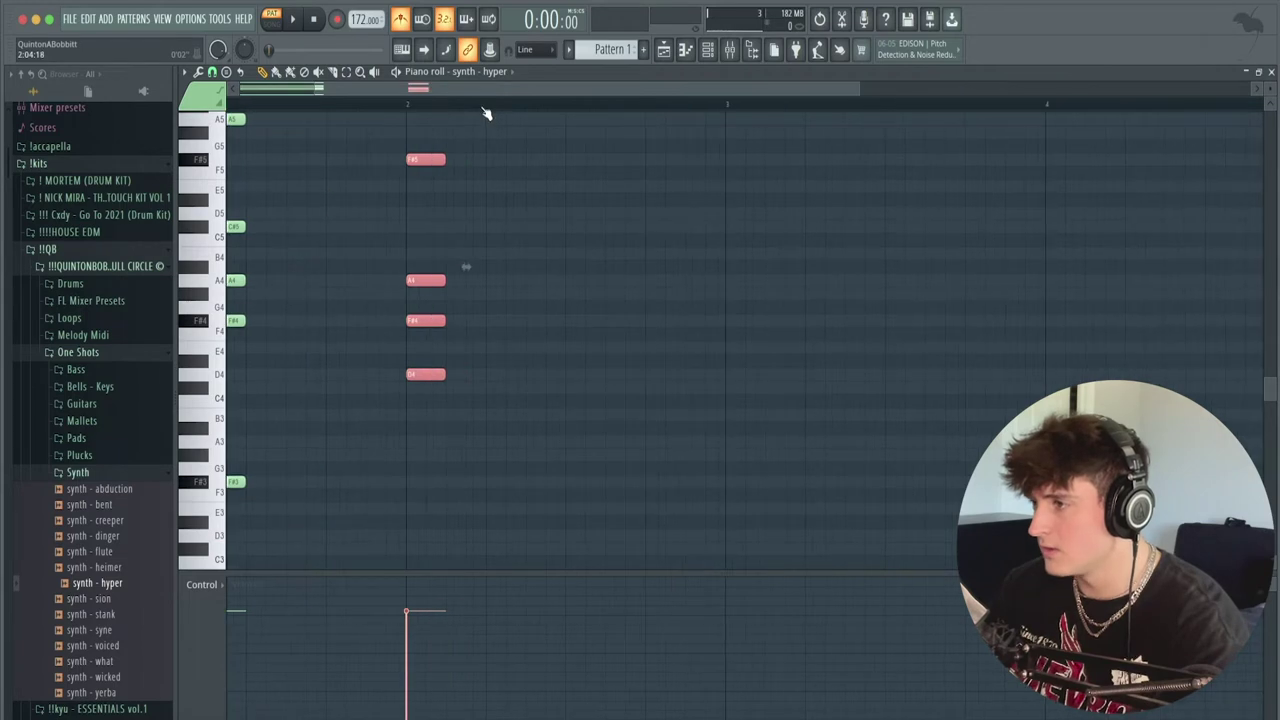
{"action": "left_click_drag", "start_coordinate": [464, 91], "coordinate": [390, 91]}
{"action": "scroll", "coordinate": [535, 262], "scroll_direction": "up", "scroll_amount": 5}
{"action": "key", "text": "space"}
{"action": "scroll", "coordinate": [533, 262], "scroll_direction": "down", "scroll_amount": 4}
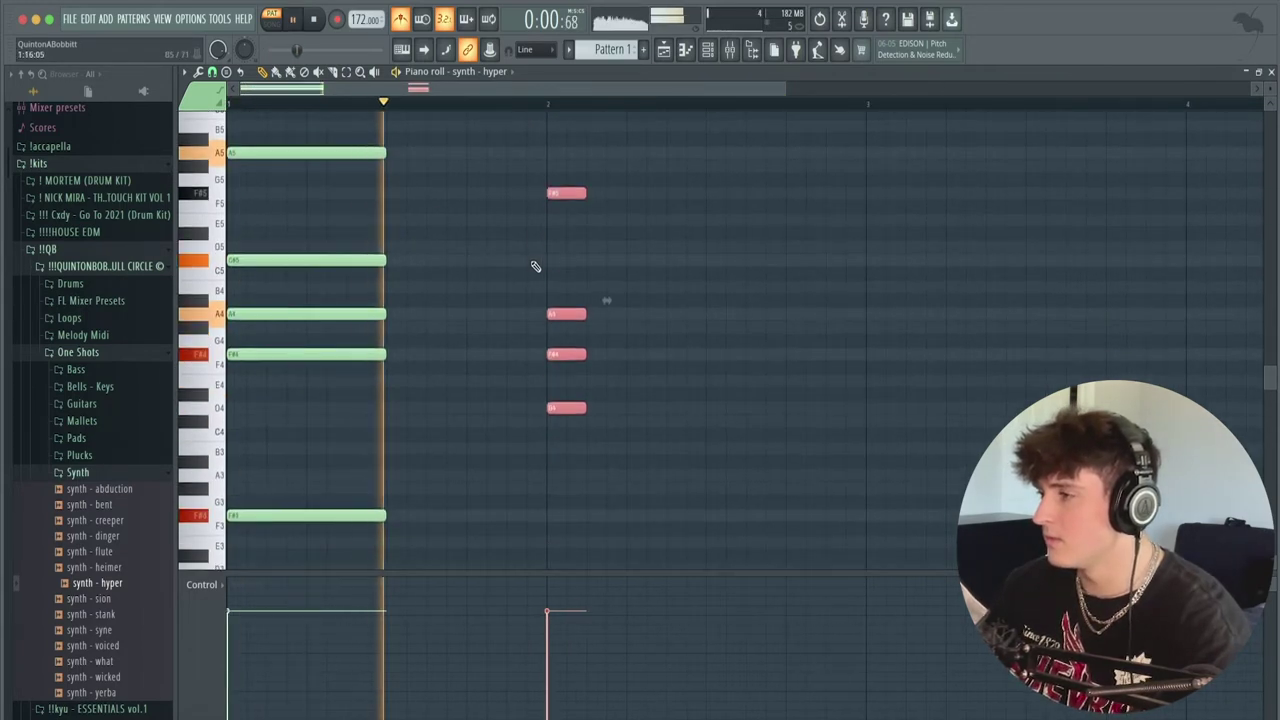
{"action": "key", "text": "space"}
Duplicate the short bar 2 chord twice at three-step spacing, lengthen the three hits until they touch, and play the pattern.
{"action": "left_click_drag", "start_coordinate": [548, 450], "coordinate": [617, 191]}
{"action": "key", "text": "ctrl+b"}
{"action": "key", "text": "ctrl+b"}
{"action": "key", "text": "space"}
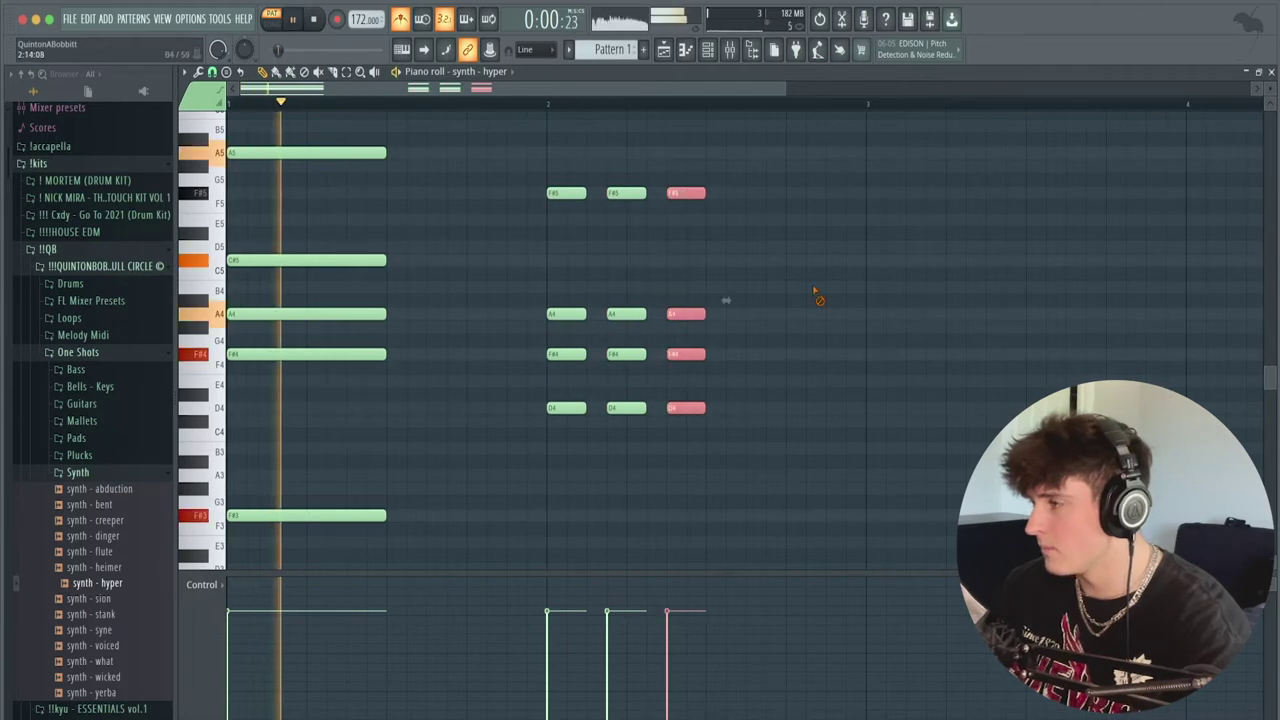
{"action": "left_click", "coordinate": [819, 290]}
{"action": "key", "text": "space"}
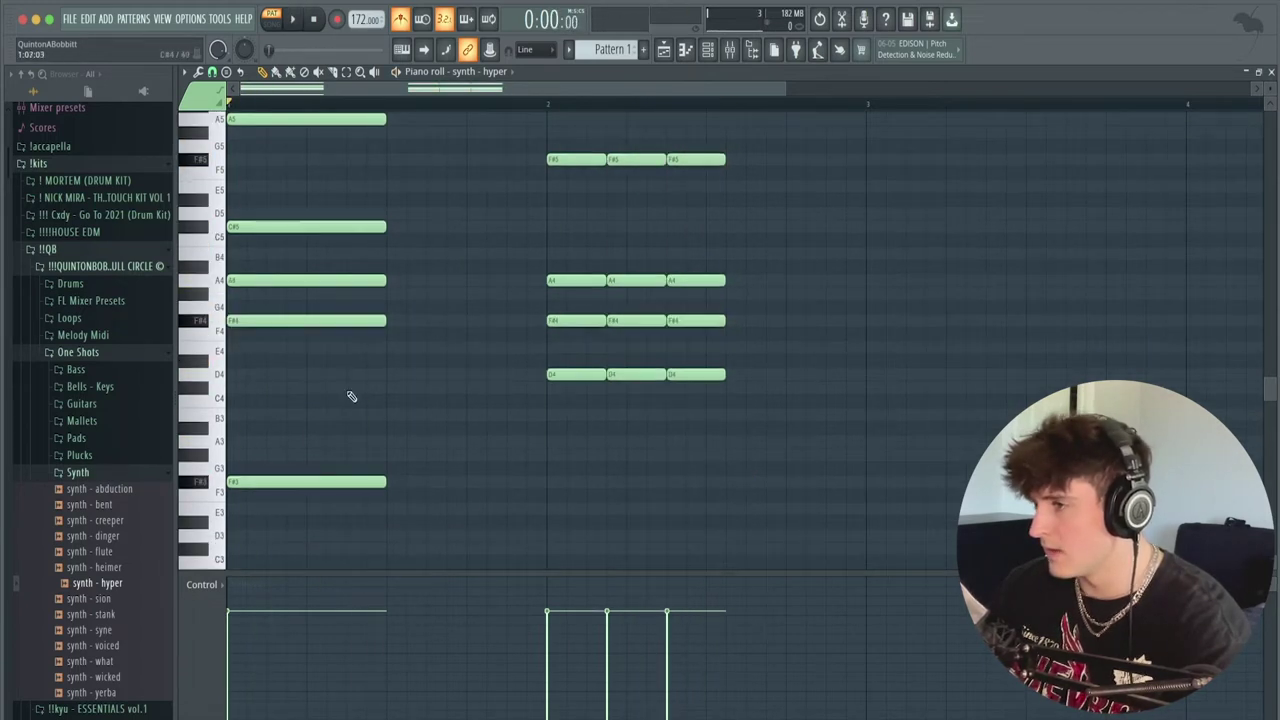
Copy the F#4, A4 and C#5 notes into bar 3 and transpose them up three semitones to A4, C#5 and E5.
{"action": "mouse_move", "coordinate": [350, 396]}
{"action": "left_mouse_down"}
{"action": "mouse_move", "coordinate": [268, 222]}
{"action": "mouse_move", "coordinate": [912, 252]}
{"action": "mouse_move", "coordinate": [880, 226]}
{"action": "left_mouse_up"}
{"action": "key", "text": "shift+Up"}
{"action": "key", "text": "shift+Up"}
{"action": "key", "text": "shift+Up"}
{"action": "left_click", "coordinate": [837, 329]}
Play back the pattern from the start through the new bar 3 chord.
{"action": "scroll", "coordinate": [870, 458], "scroll_direction": "up", "scroll_amount": 3}
{"action": "key", "text": "space"}
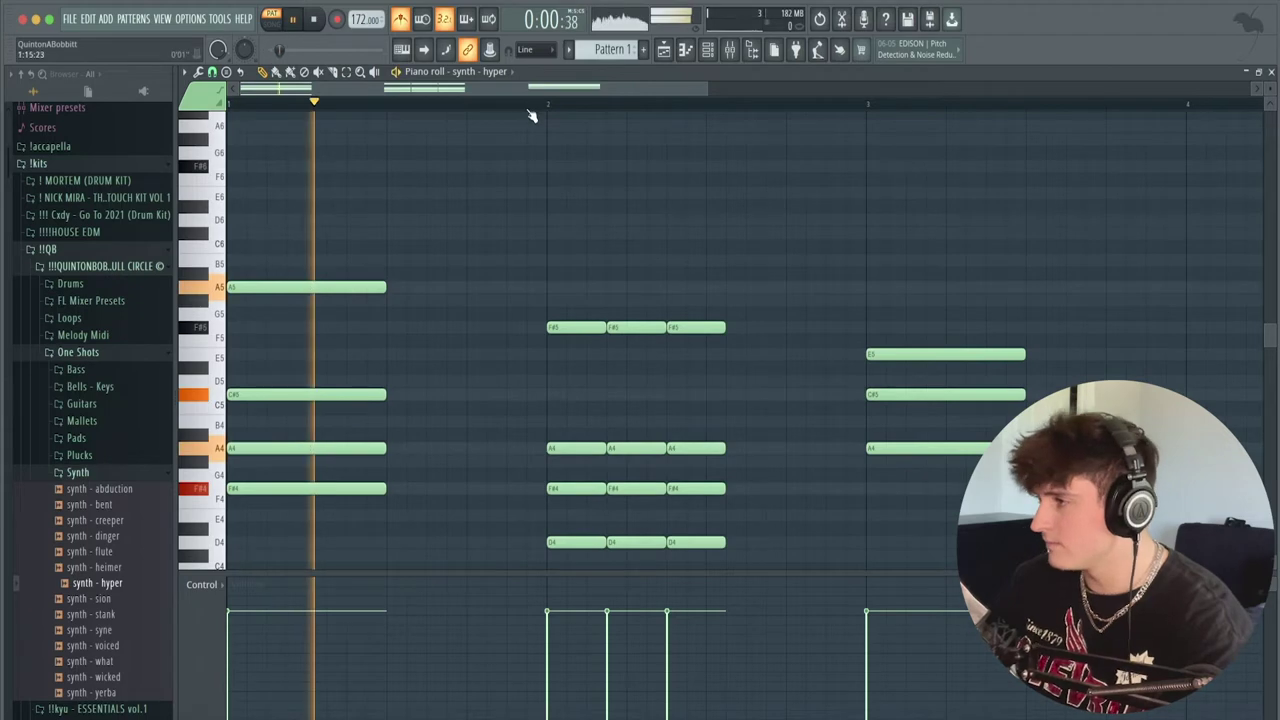
{"action": "scroll", "coordinate": [530, 108], "scroll_direction": "down", "scroll_amount": 2}
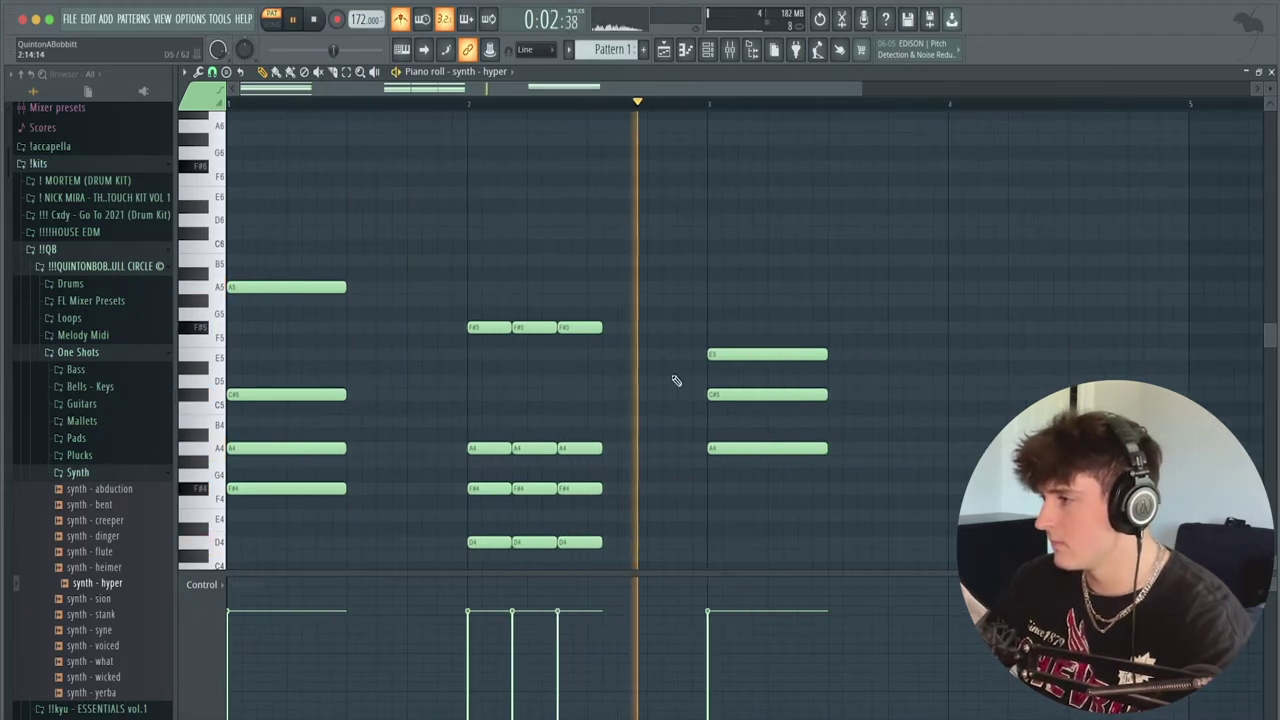
Duplicate the bar 3 C#5 note an octave higher to C#6 and play the pattern.
{"action": "scroll", "coordinate": [674, 350], "scroll_direction": "down", "scroll_amount": 3}
{"action": "key", "text": "space"}
{"action": "scroll", "coordinate": [690, 385], "scroll_direction": "up", "scroll_amount": 3}
{"action": "left_click", "coordinate": [757, 361]}
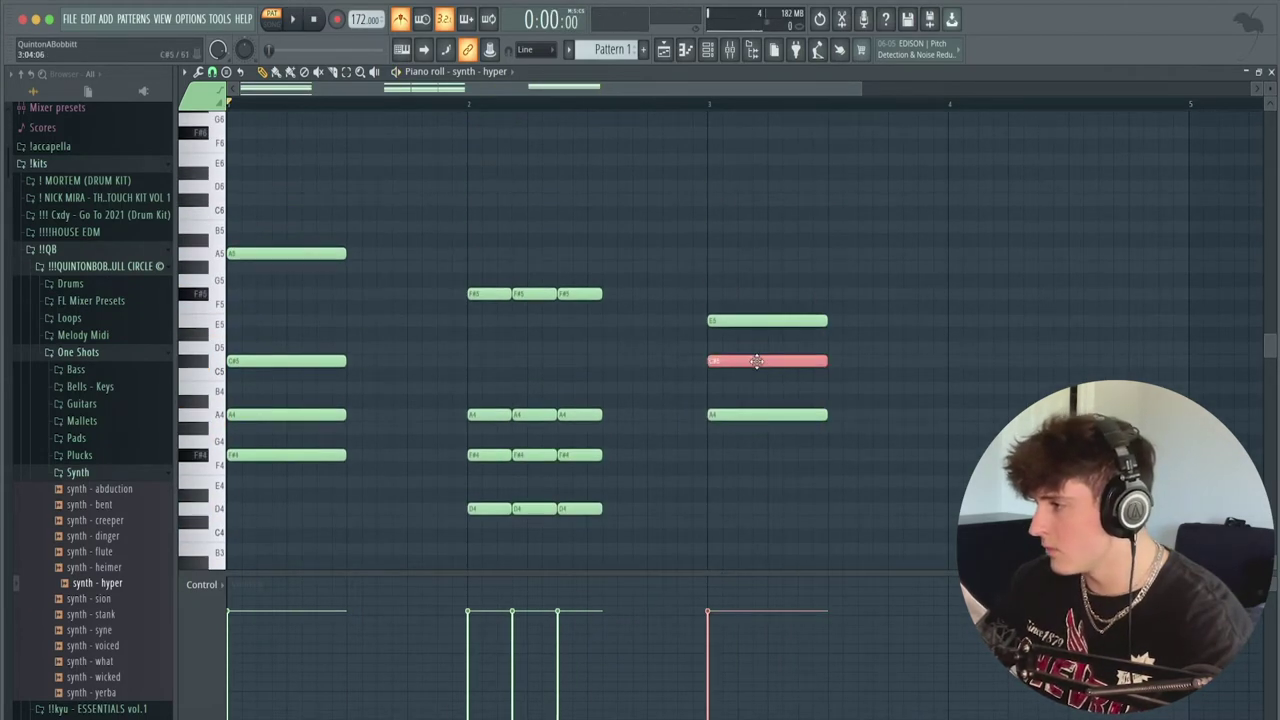
{"action": "key", "text": "ctrl+Up"}
{"action": "left_click", "coordinate": [619, 368], "text": "ctrl"}
{"action": "key", "text": "space"}
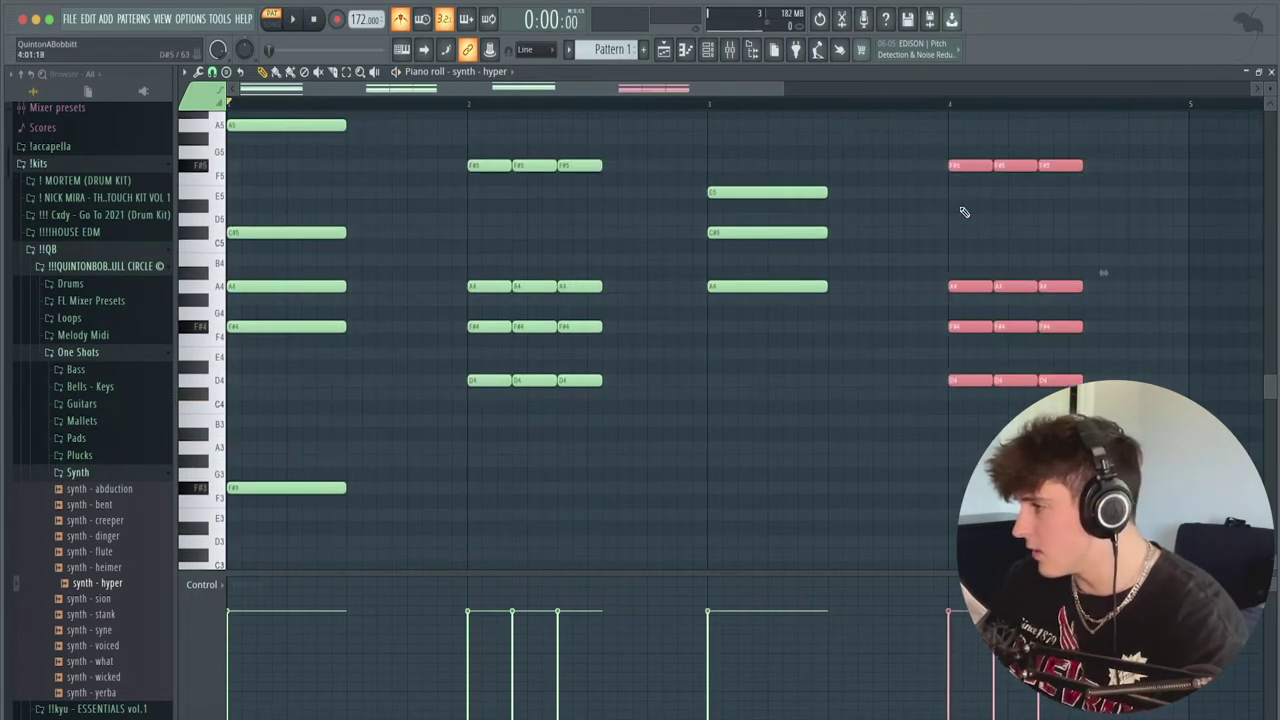
Copy the three bar 2 chord hits into bar 4 and transpose them up six semitones.
{"action": "key", "text": "shift+Up"}
{"action": "key", "text": "shift+Up"}
{"action": "key", "text": "shift+Up"}
{"action": "key", "text": "shift+Up"}
{"action": "key", "text": "shift+Up"}
{"action": "key", "text": "shift+Up"}
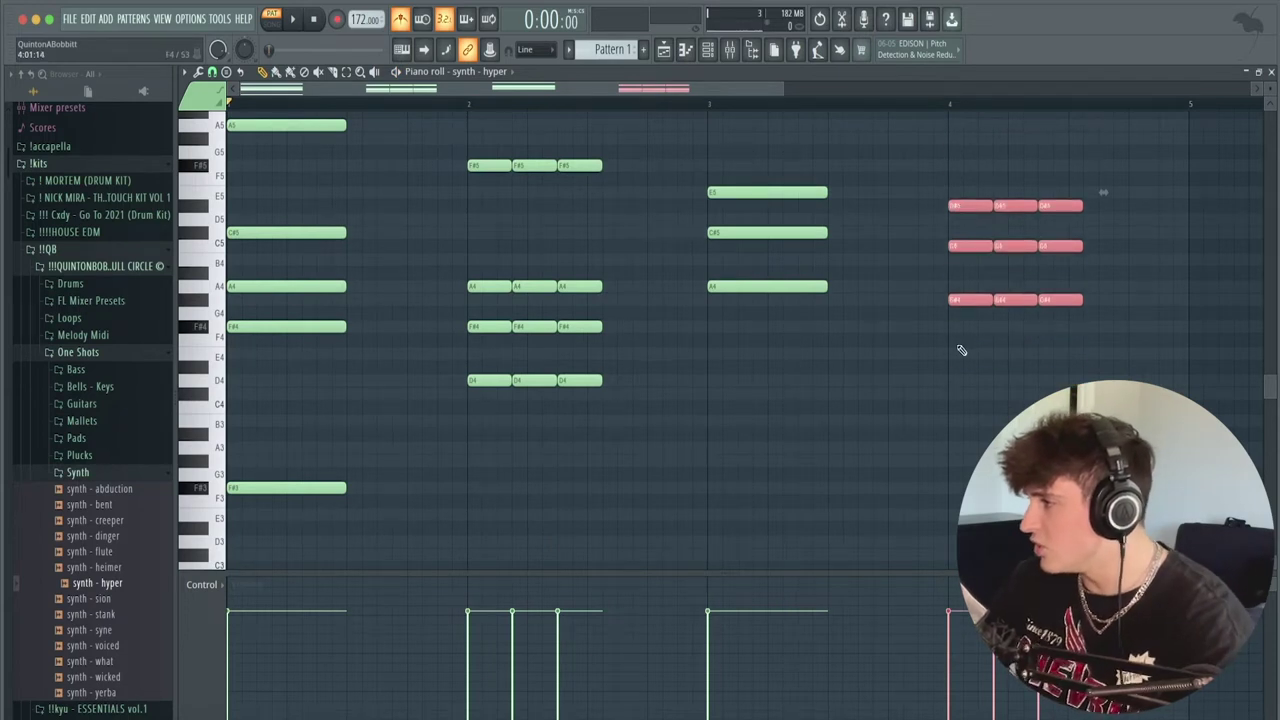
Lower the C5 hits in bar 4 to B4 and the D#5 hits to D5.
{"action": "scroll", "coordinate": [961, 350], "scroll_direction": "up", "scroll_amount": 3}
{"action": "left_click_drag", "start_coordinate": [924, 360], "coordinate": [1168, 442]}
{"action": "left_click_drag", "start_coordinate": [1080, 393], "coordinate": [926, 371]}
{"action": "key", "text": "shift+Down"}
{"action": "key", "text": "shift+Up"}
{"action": "key", "text": "shift+Up"}
{"action": "key", "text": "shift+Up"}
{"action": "key", "text": "shift+Up"}
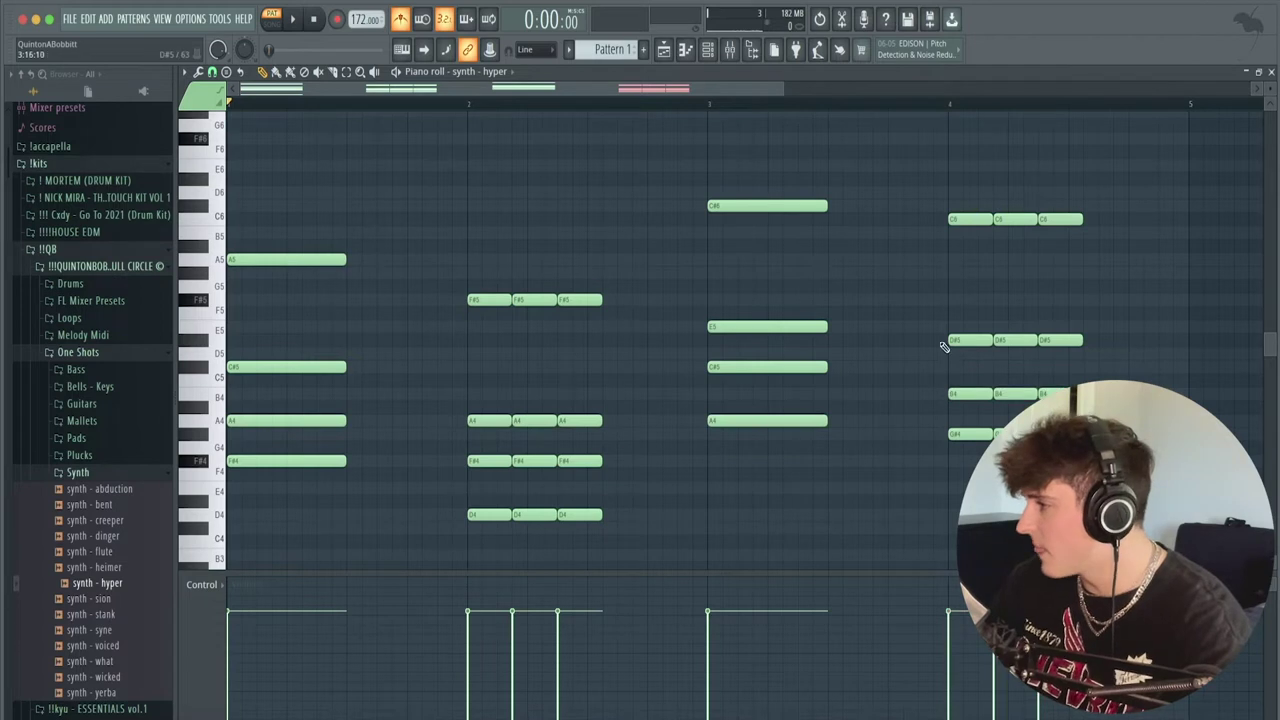
{"action": "key", "text": "shift+Down"}
{"action": "left_click", "coordinate": [1027, 280]}
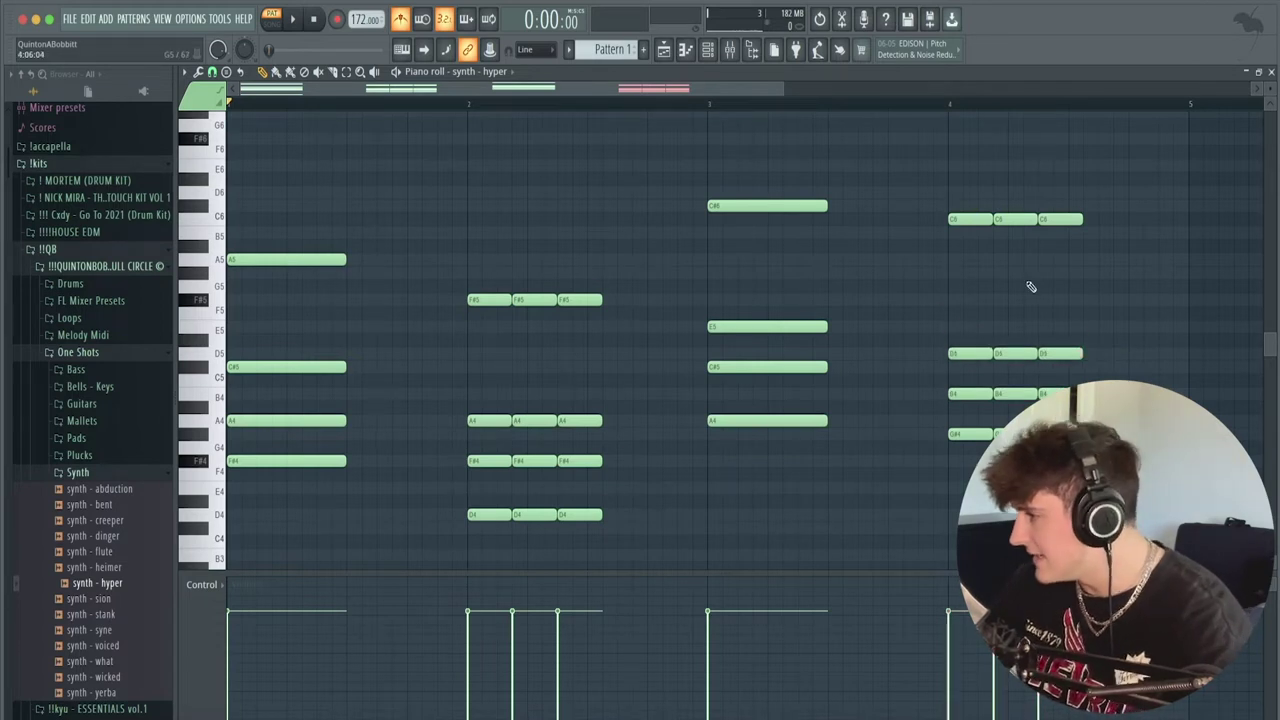
Lower the top C6 hits in bar 4 to B5 and play the pattern.
{"action": "left_click_drag", "start_coordinate": [1066, 288], "coordinate": [890, 178]}
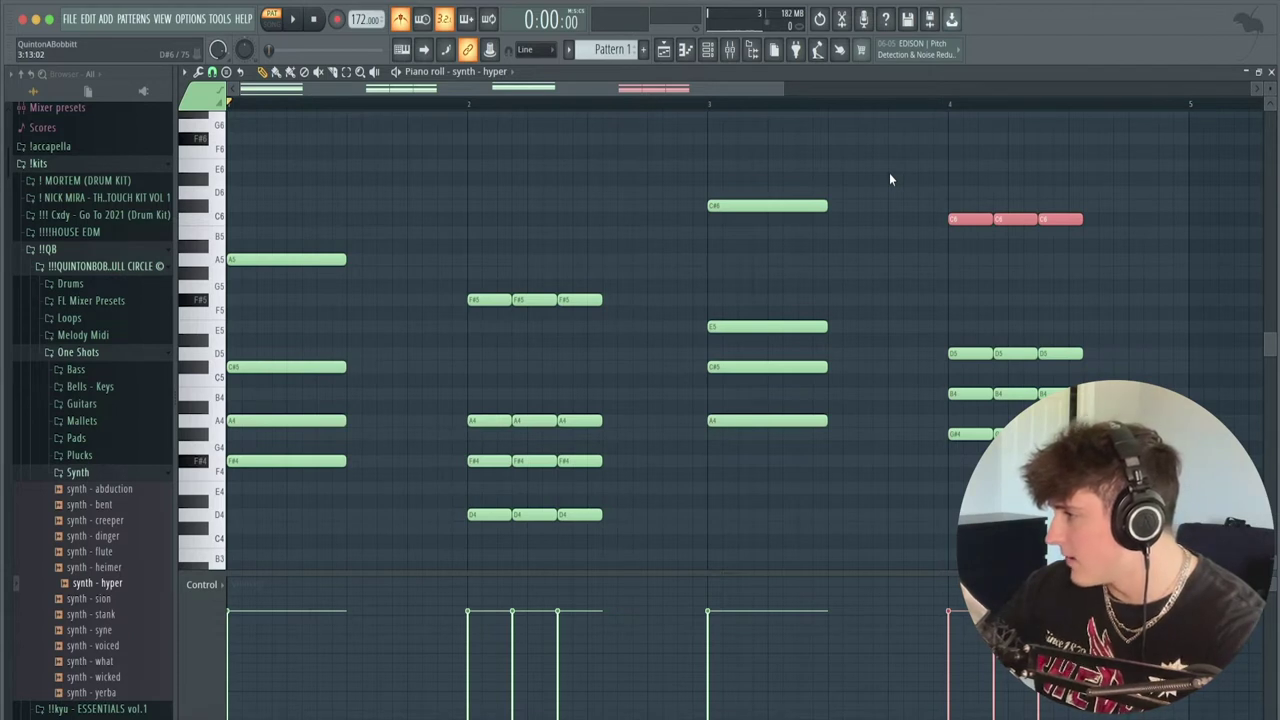
{"action": "key", "text": "shift+Down"}
{"action": "key", "text": "space"}
{"action": "left_click", "coordinate": [878, 238]}
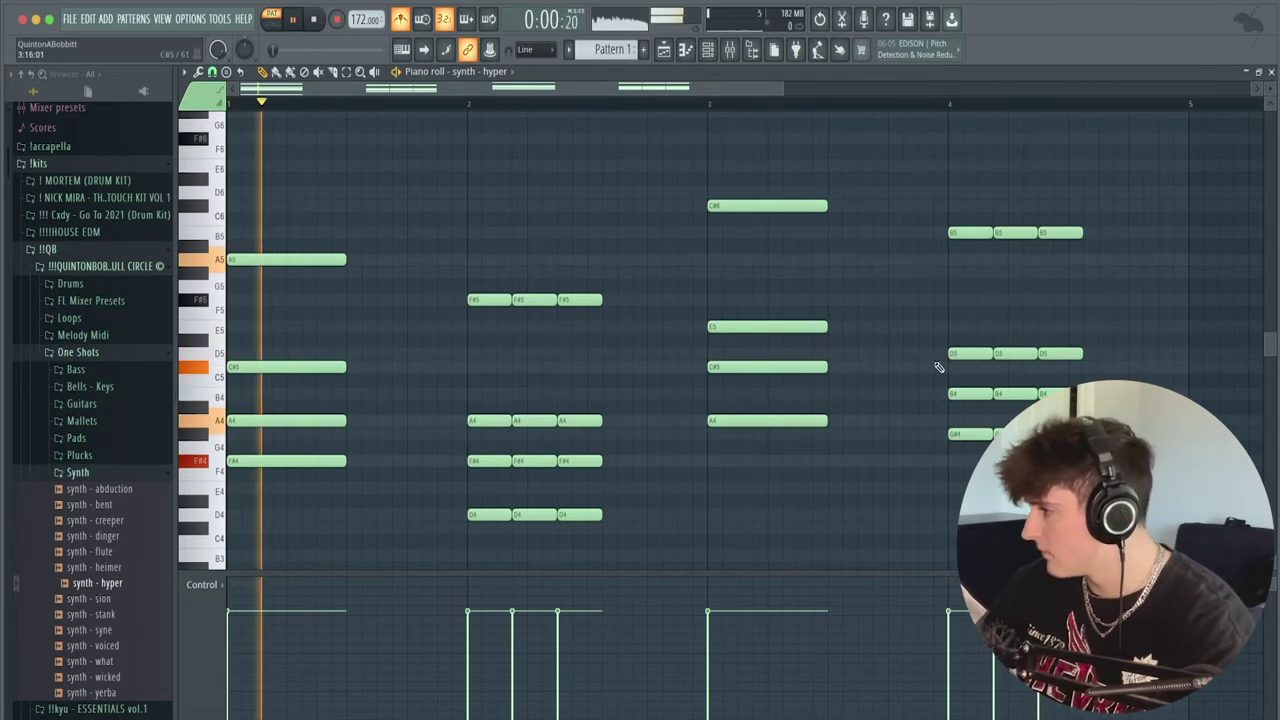
{"action": "key", "text": "space"}
Raise the bar 4 hits to C#5, E5 and C#6 above the G#4 and play the bar back.
{"action": "left_click_drag", "start_coordinate": [954, 336], "coordinate": [905, 425]}
{"action": "key", "text": "Up"}
{"action": "key", "text": "Up"}
{"action": "key", "text": "Up"}
{"action": "key", "text": "Up"}
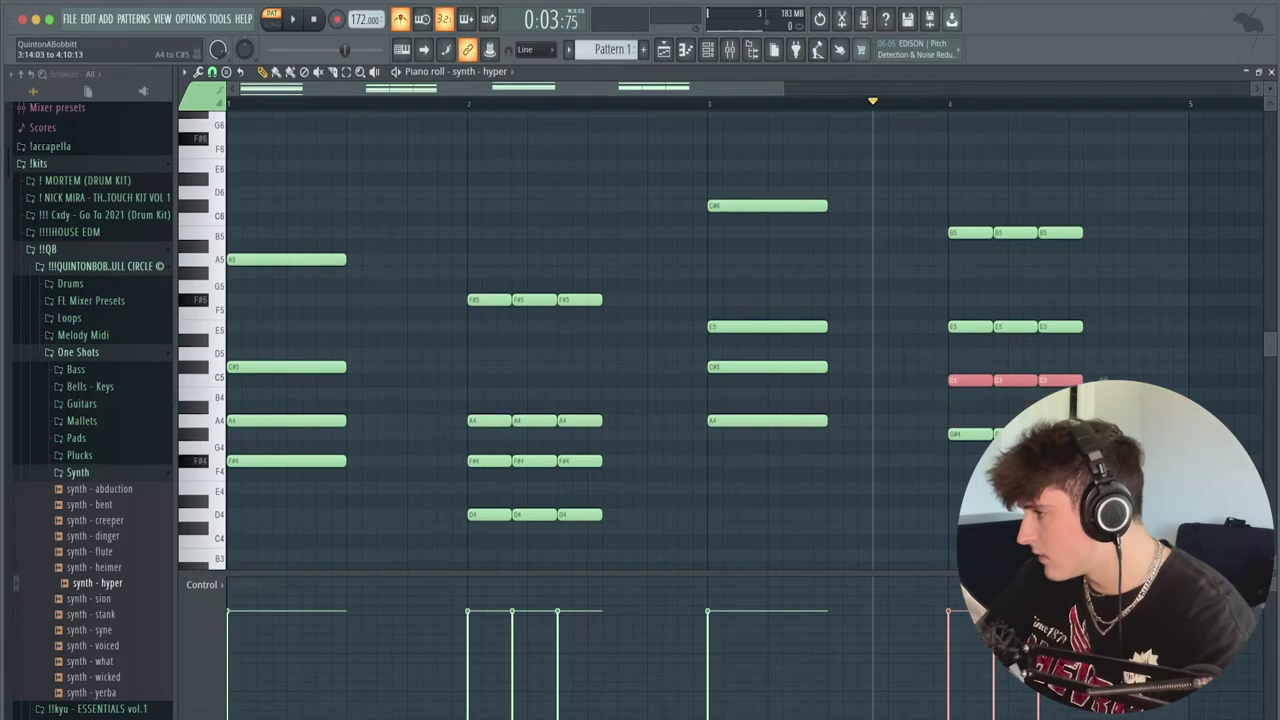
{"action": "left_click_drag", "start_coordinate": [927, 251], "coordinate": [1175, 213]}
{"action": "key", "text": "Up"}
{"action": "key", "text": "Up"}
{"action": "key", "text": "space"}
{"action": "key", "text": "space"}
{"action": "key", "text": "space"}
Lower the top note of the third bar 4 hit to B5 and play the bar.
{"action": "left_click", "coordinate": [1014, 271], "text": "ctrl"}
{"action": "key", "text": "space"}
{"action": "left_click", "coordinate": [1060, 210]}
{"action": "left_click_drag", "start_coordinate": [1060, 208], "coordinate": [1060, 232]}
{"action": "key", "text": "space"}
{"action": "key", "text": "space"}
Duplicate the third bar 4 hit as a fourth, set its top note to A5, and play the bar.
{"action": "left_click_drag", "start_coordinate": [1058, 445], "coordinate": [1080, 175]}
{"action": "scroll", "coordinate": [1080, 240], "scroll_direction": "down", "scroll_amount": 3}
{"action": "key", "text": "ctrl+b"}
{"action": "scroll", "coordinate": [1090, 330], "scroll_direction": "up", "scroll_amount": 3}
{"action": "left_click", "coordinate": [1086, 280], "text": "ctrl"}
{"action": "left_click_drag", "start_coordinate": [1096, 234], "coordinate": [1089, 263]}
{"action": "key", "text": "space"}
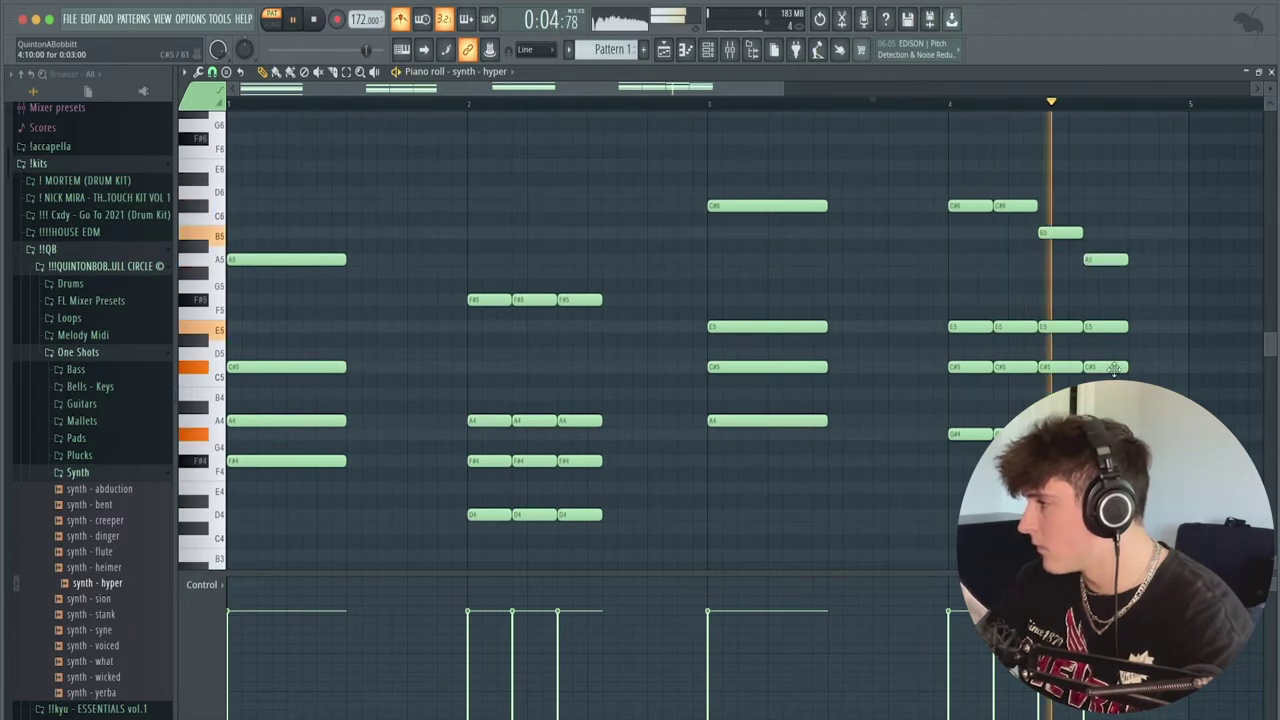
{"action": "key", "text": "space"}
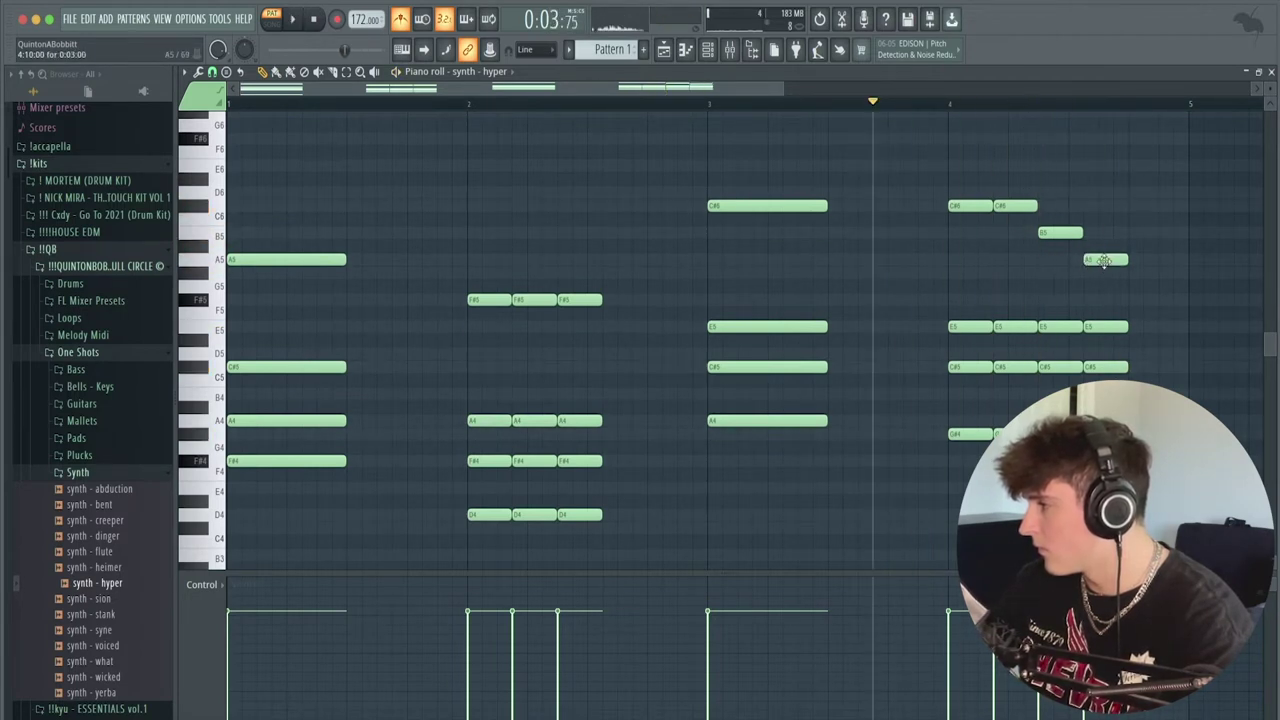
Raise the fourth hit's top note to B5, add a fifth hit with A5 on top, and play the pattern.
{"action": "left_click_drag", "start_coordinate": [1103, 261], "coordinate": [1104, 233]}
{"action": "left_click_drag", "start_coordinate": [1106, 450], "coordinate": [1144, 256]}
{"action": "key", "text": "ctrl+b"}
{"action": "key", "text": "super+z"}
{"action": "left_click", "coordinate": [1146, 280], "text": "super"}
{"action": "key", "text": "space"}
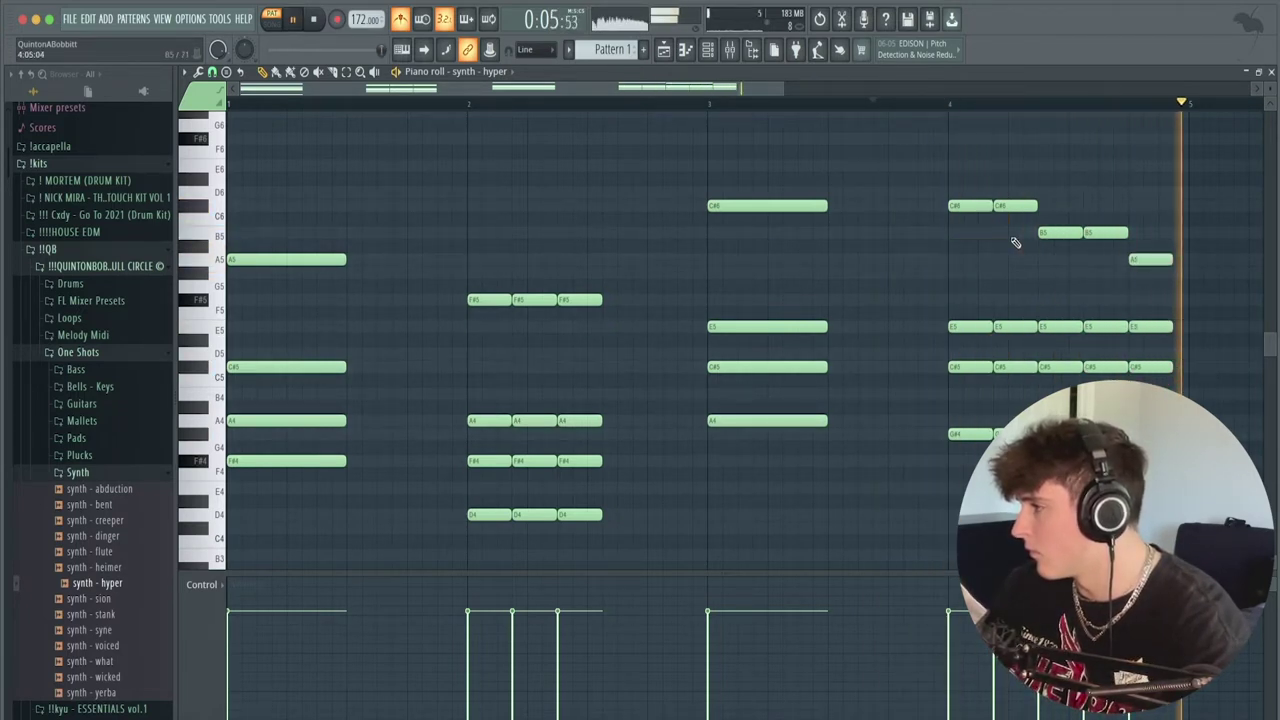
{"action": "scroll", "coordinate": [701, 112], "scroll_direction": "down", "scroll_amount": 1}
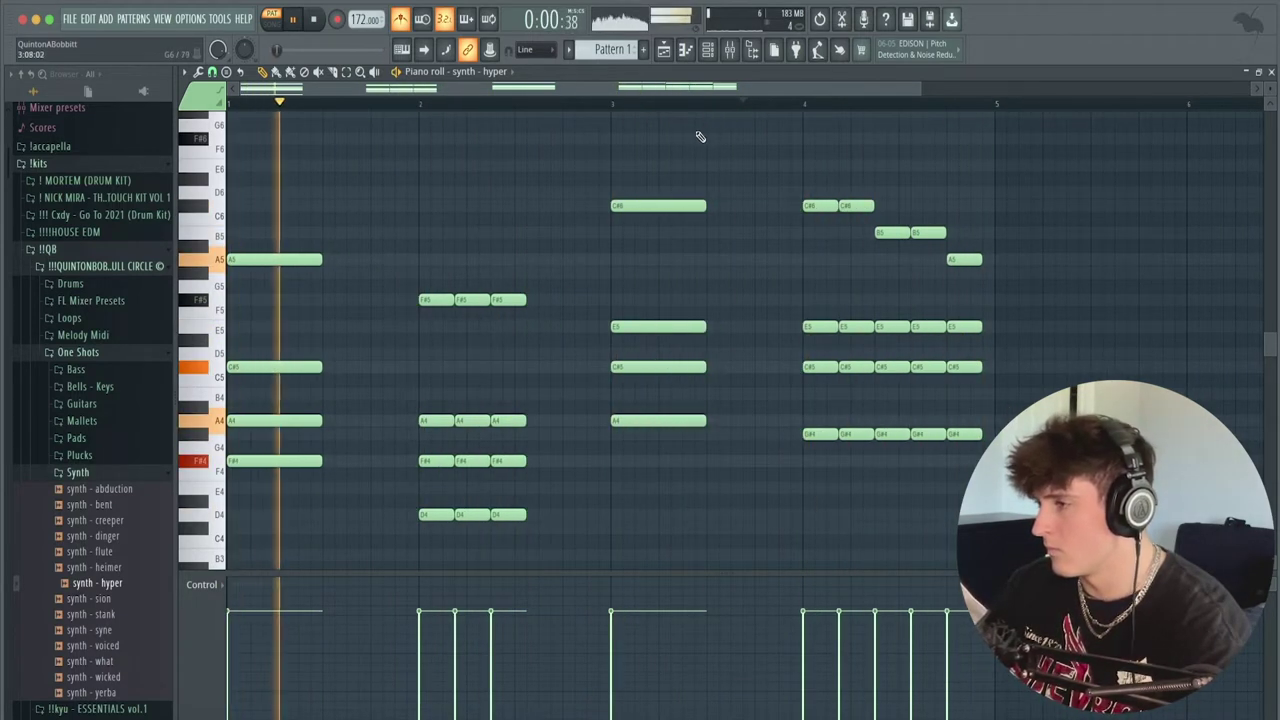
Double the bar 2 D4 hits at D3 and the bar 3 A4 note at A3, an octave lower.
{"action": "key", "text": "space"}
{"action": "scroll", "coordinate": [480, 386], "scroll_direction": "down", "scroll_amount": 5}
{"action": "scroll", "coordinate": [417, 351], "scroll_direction": "up", "scroll_amount": 3}
{"action": "left_click_drag", "start_coordinate": [414, 334], "coordinate": [604, 370]}
{"action": "left_click_drag", "start_coordinate": [510, 346], "coordinate": [510, 508]}
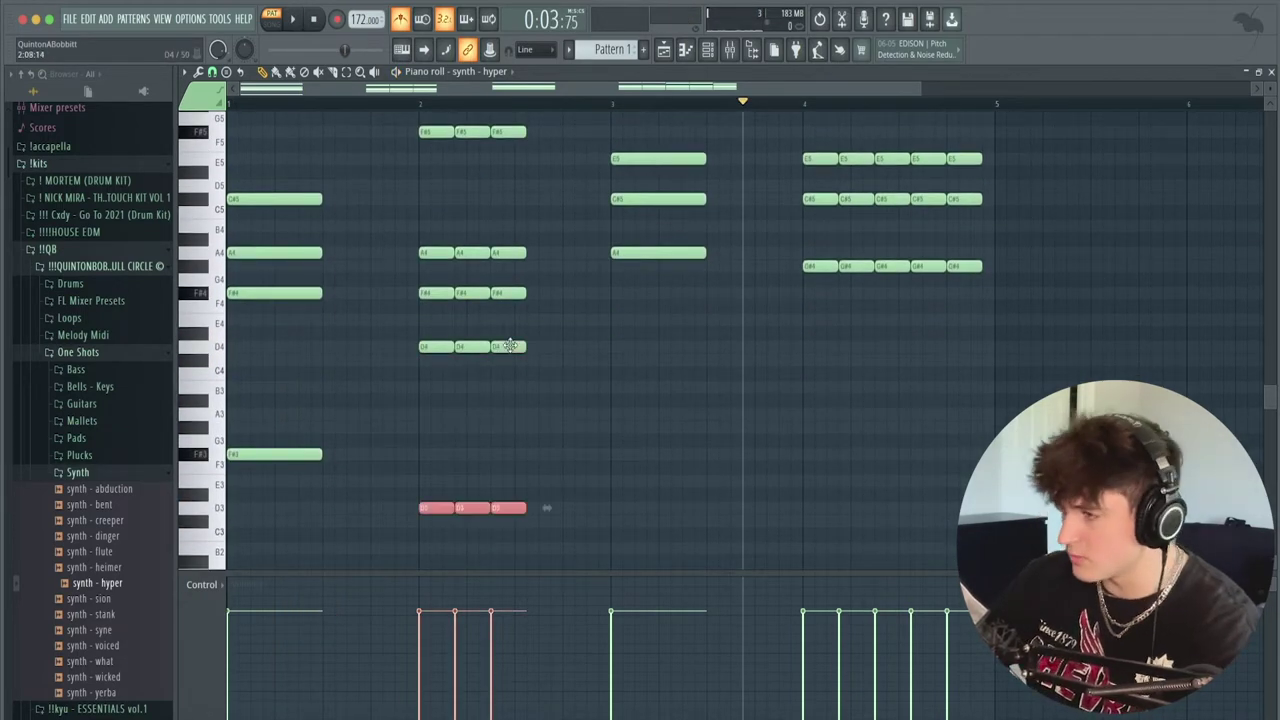
{"action": "left_click", "coordinate": [655, 252]}
{"action": "key", "text": "ctrl+Down"}
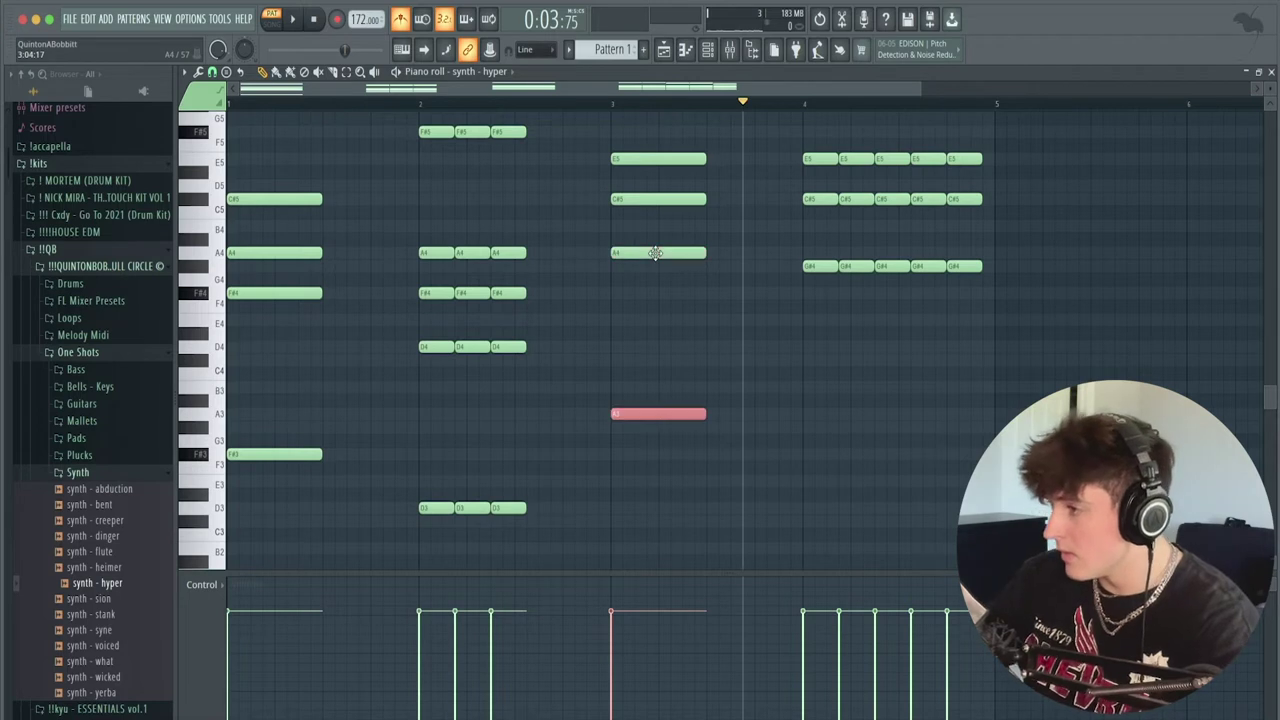
Double the five G#4 hits in bar 4 an octave lower at G#3 and play the pattern from the start.
{"action": "left_click_drag", "start_coordinate": [806, 240], "coordinate": [1011, 295]}
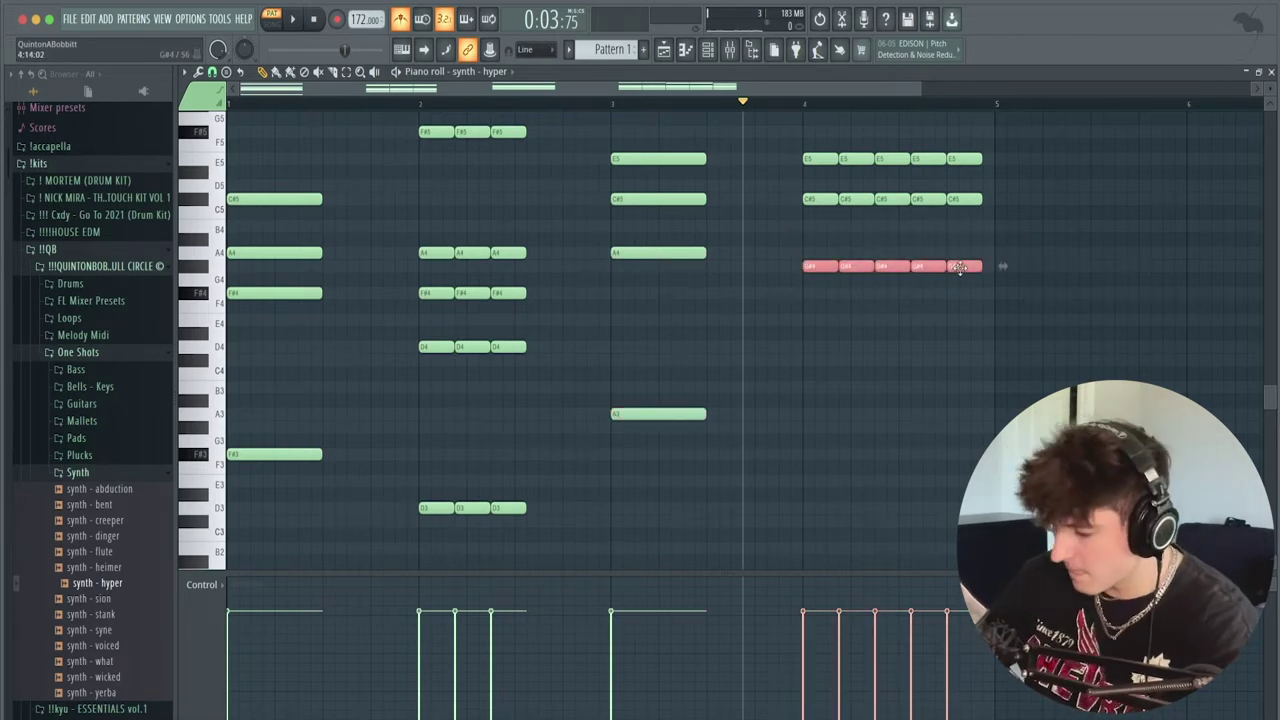
{"action": "left_click", "coordinate": [960, 268], "text": "shift"}
{"action": "key", "text": "ctrl+Down"}
{"action": "left_click", "coordinate": [991, 329], "text": "ctrl"}
{"action": "left_click", "coordinate": [230, 103]}
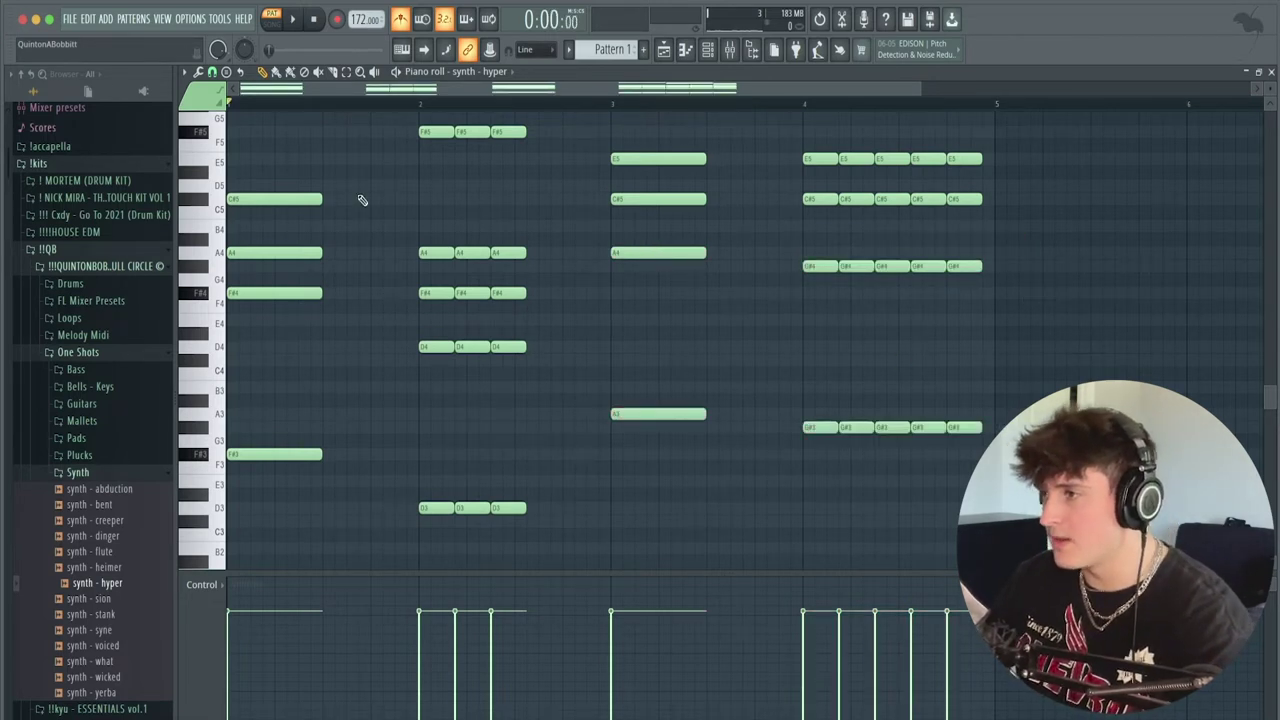
{"action": "key", "text": "space"}
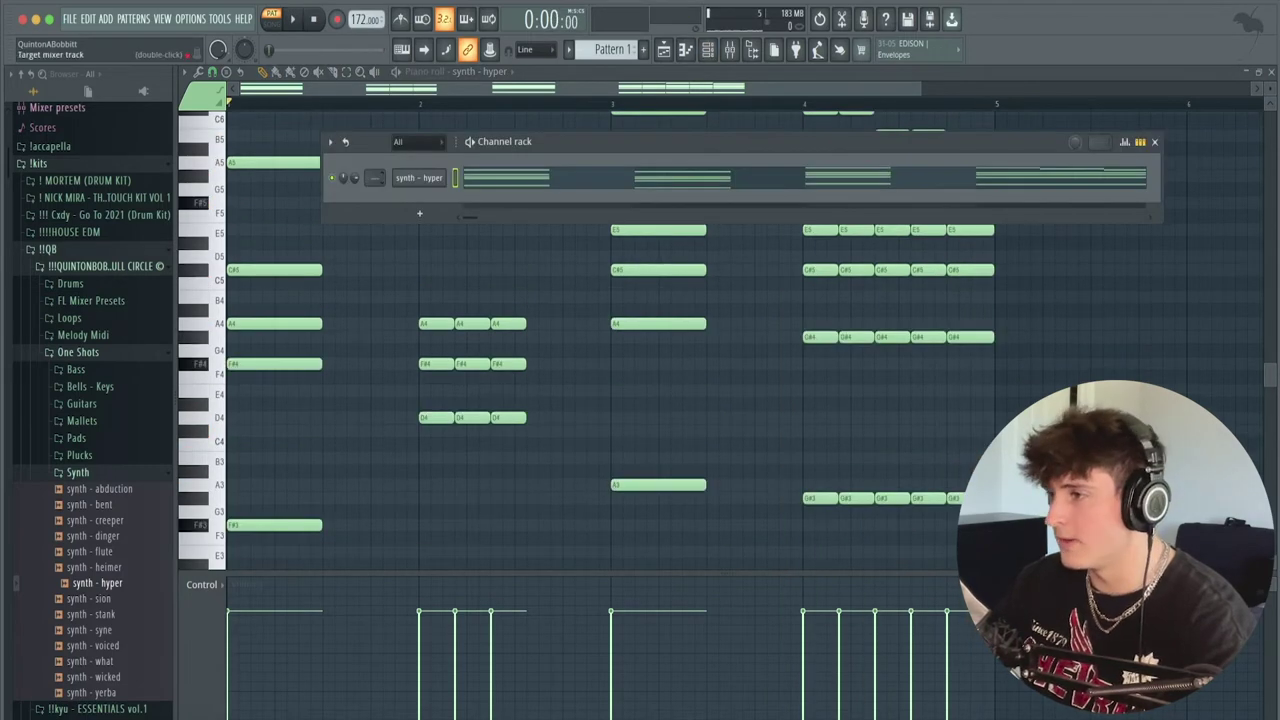
Route synth - hyper to mixer track 1 and load the kit's MELODIES mixer preset onto that track.
{"action": "left_click", "coordinate": [726, 50]}
{"action": "right_click", "coordinate": [300, 120]}
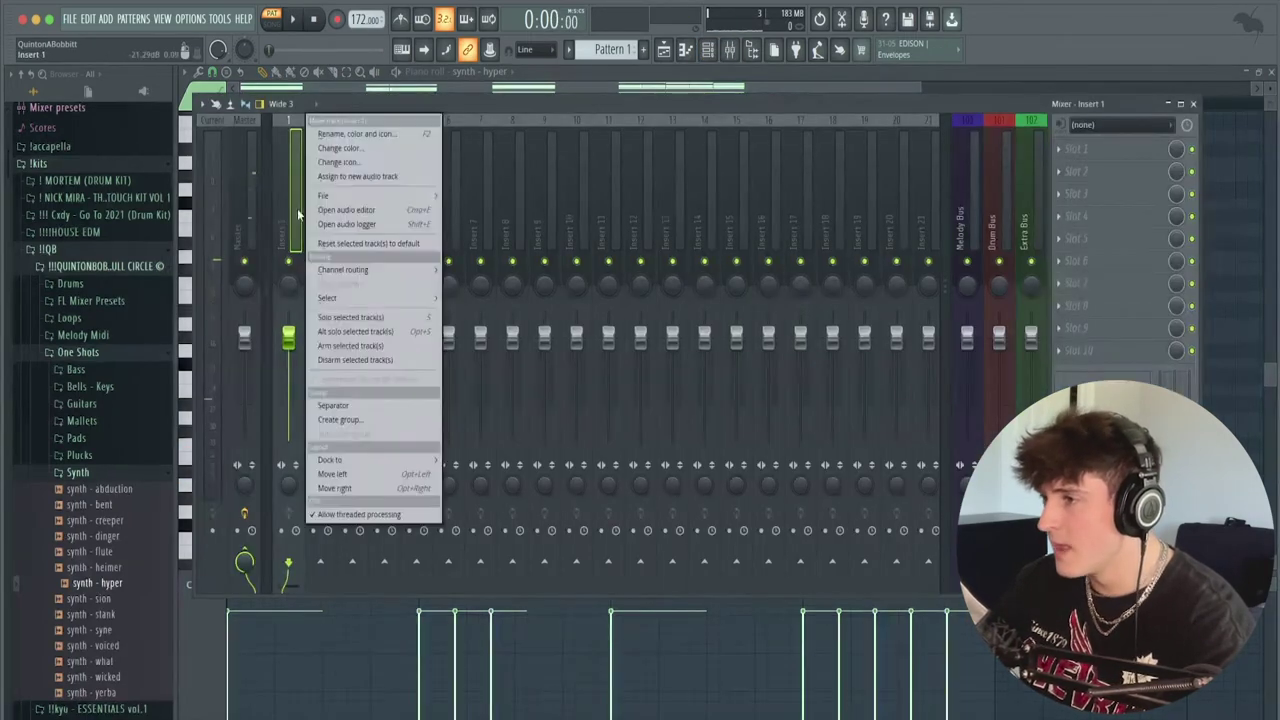
{"action": "mouse_move", "coordinate": [380, 195]}
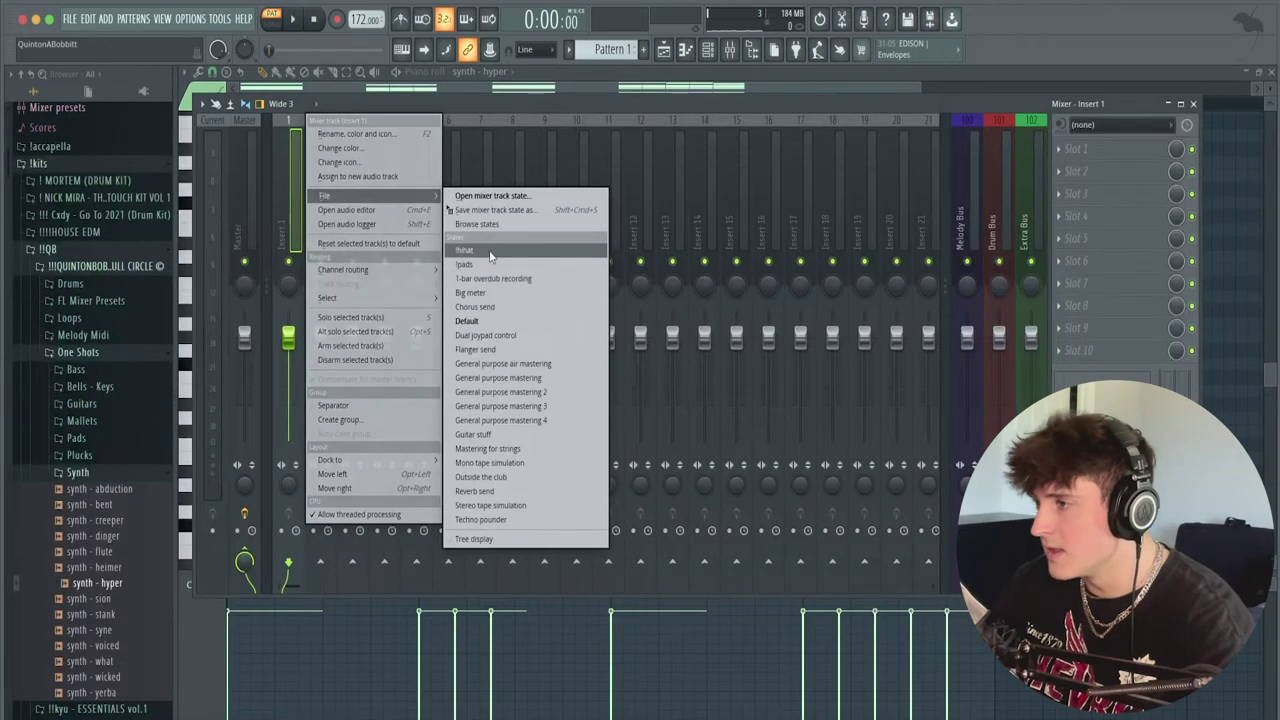
{"action": "left_click", "coordinate": [500, 104]}
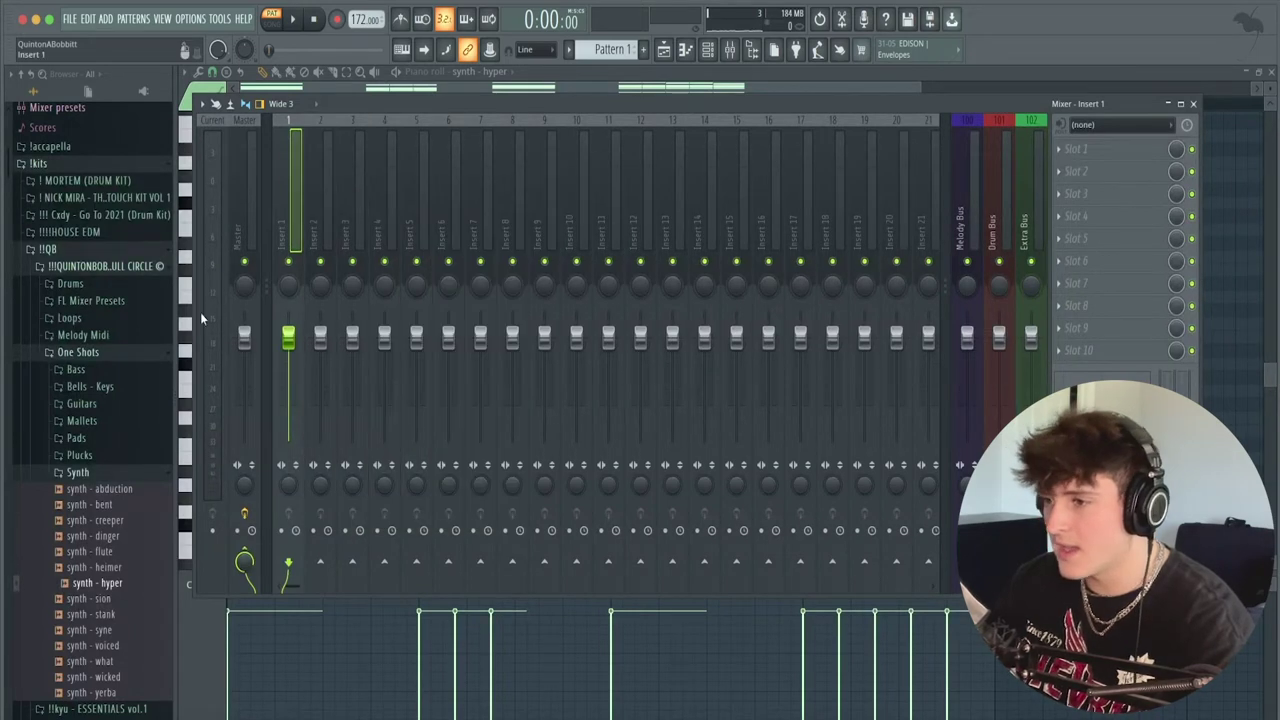
{"action": "left_click", "coordinate": [80, 352]}
{"action": "left_click", "coordinate": [88, 300]}
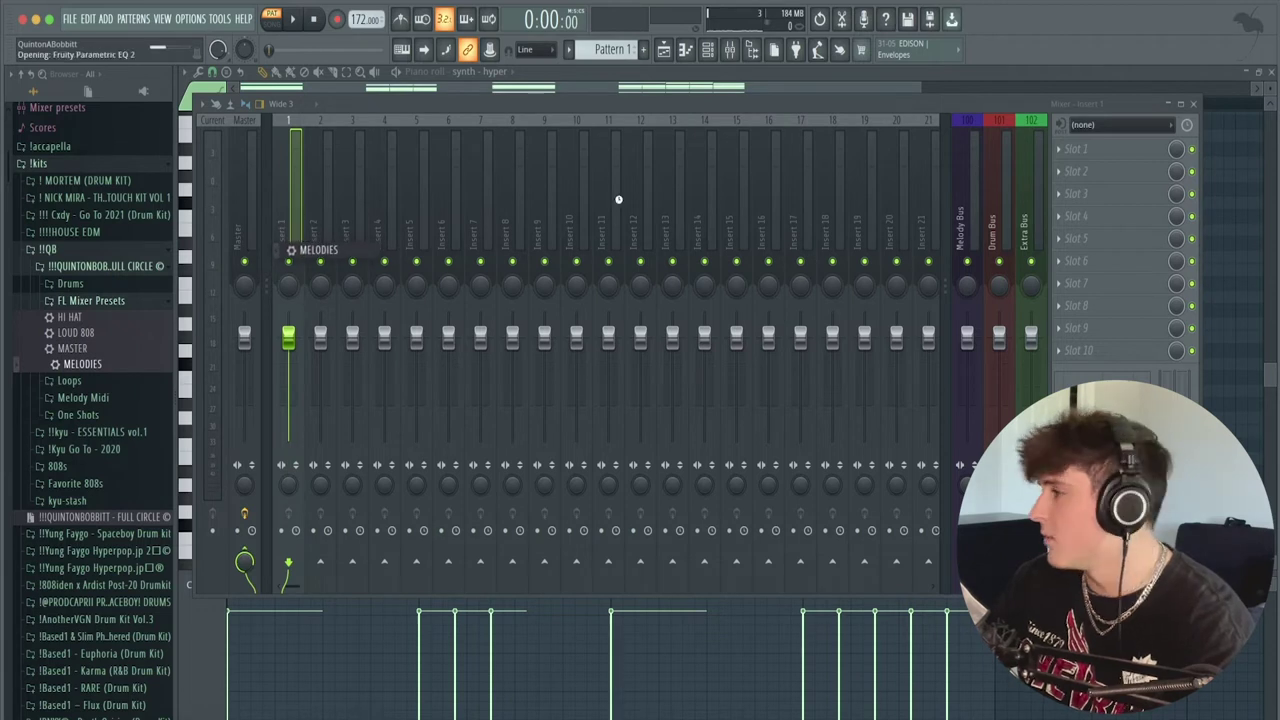
In insert 1's Fruity parametric EQ 2, lower the high-pass band to the lowest frequency and play the pattern.
{"action": "left_click", "coordinate": [1090, 150]}
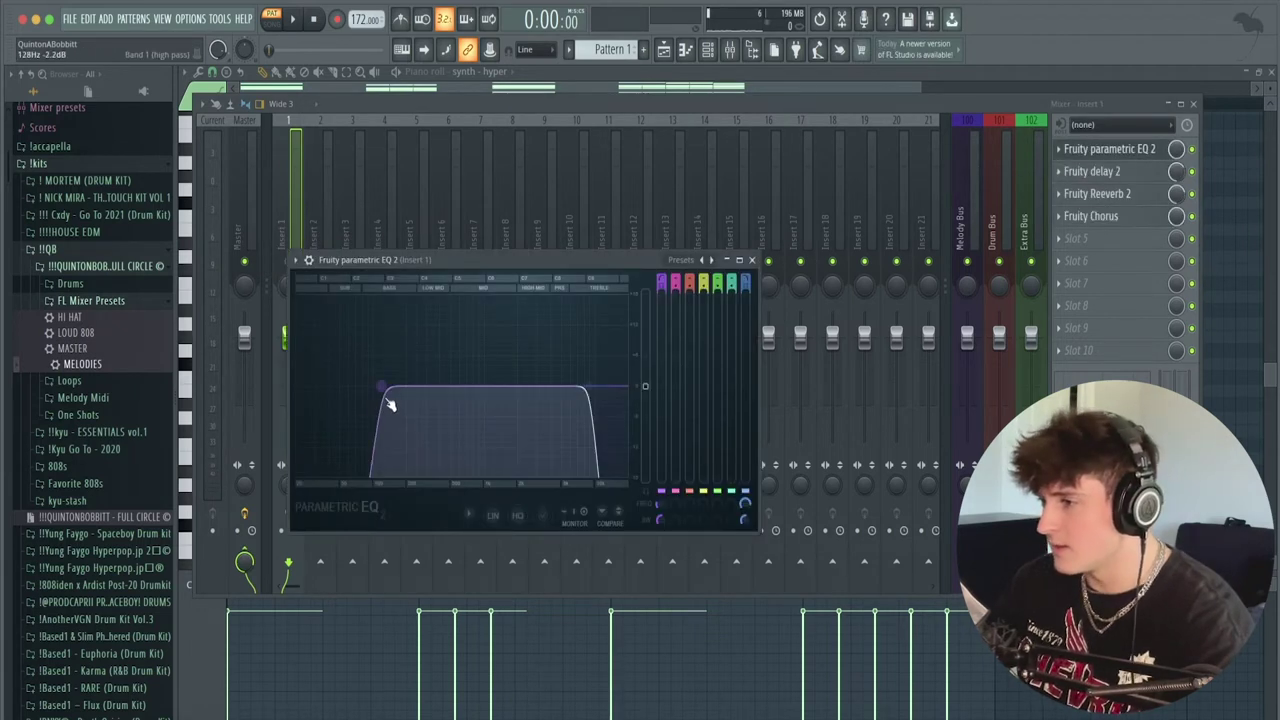
{"action": "left_click_drag", "start_coordinate": [388, 400], "coordinate": [300, 386]}
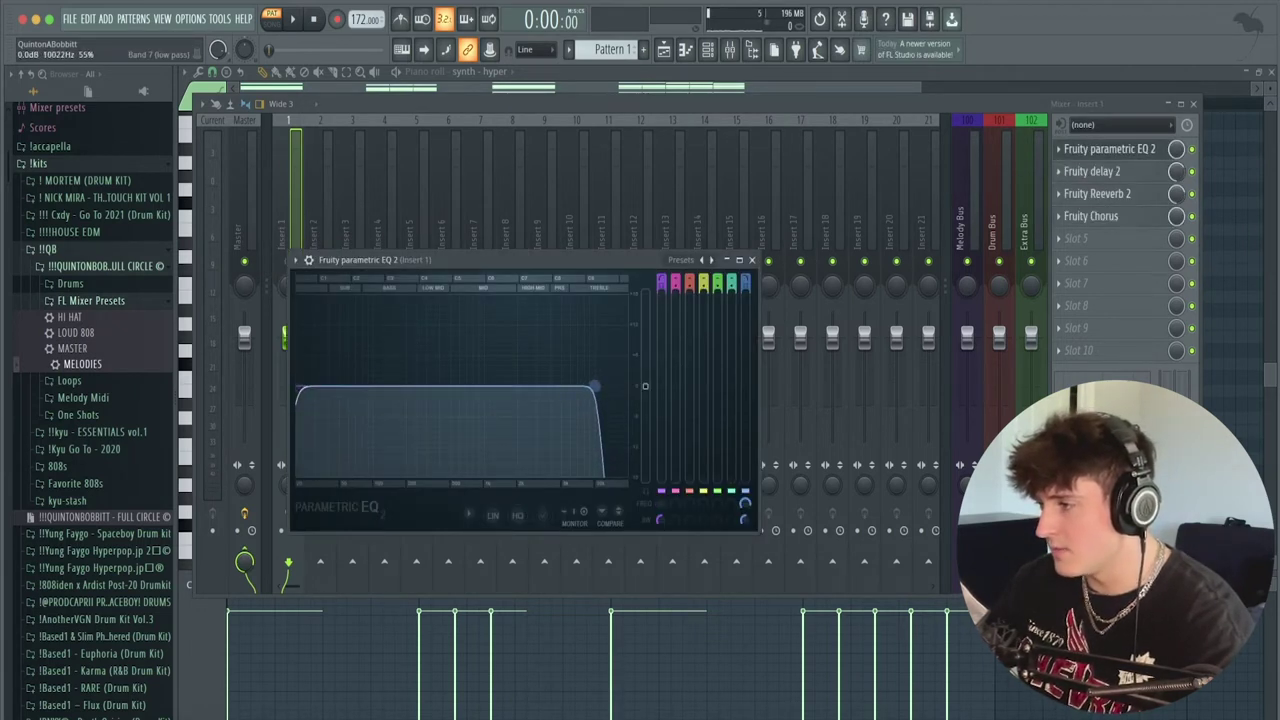
{"action": "key", "text": "space"}
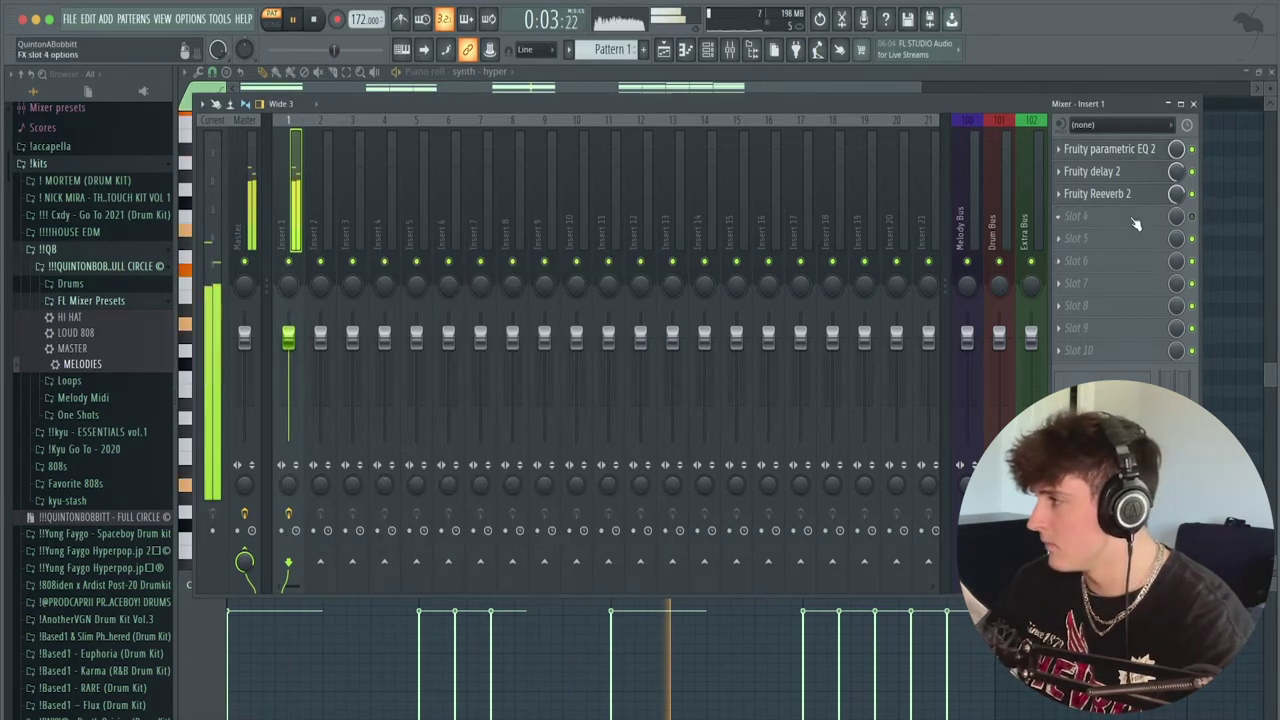
Remove Fruity Chorus from insert 1 and move Fruity delay 2 ahead of Fruity parametric EQ 2.
{"action": "left_click", "coordinate": [1097, 193]}
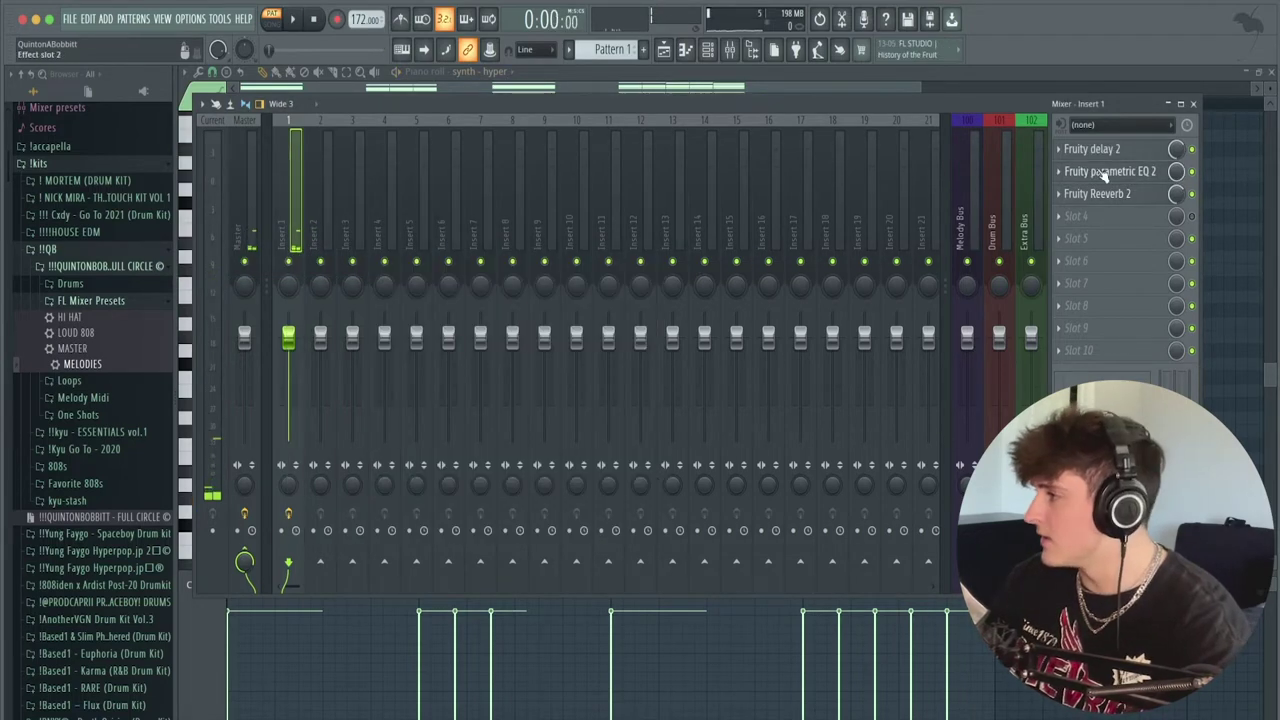
{"action": "left_click", "coordinate": [1100, 149]}
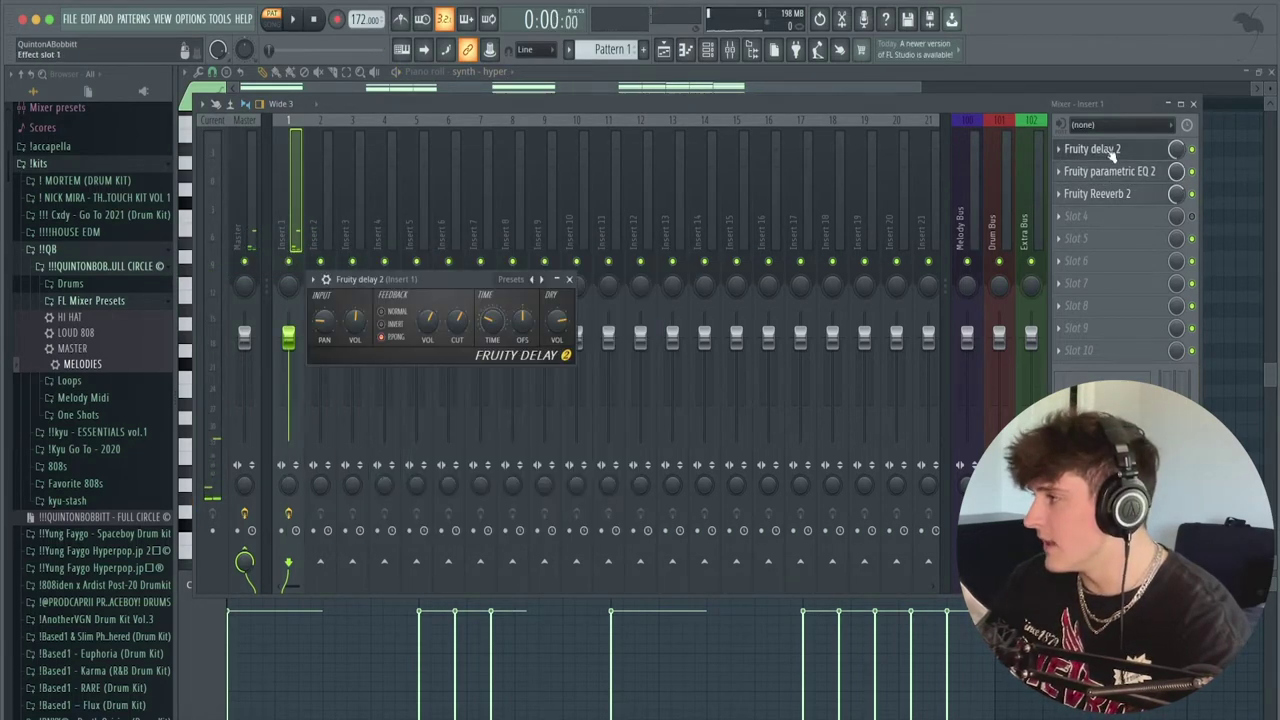
{"action": "left_click", "coordinate": [568, 280]}
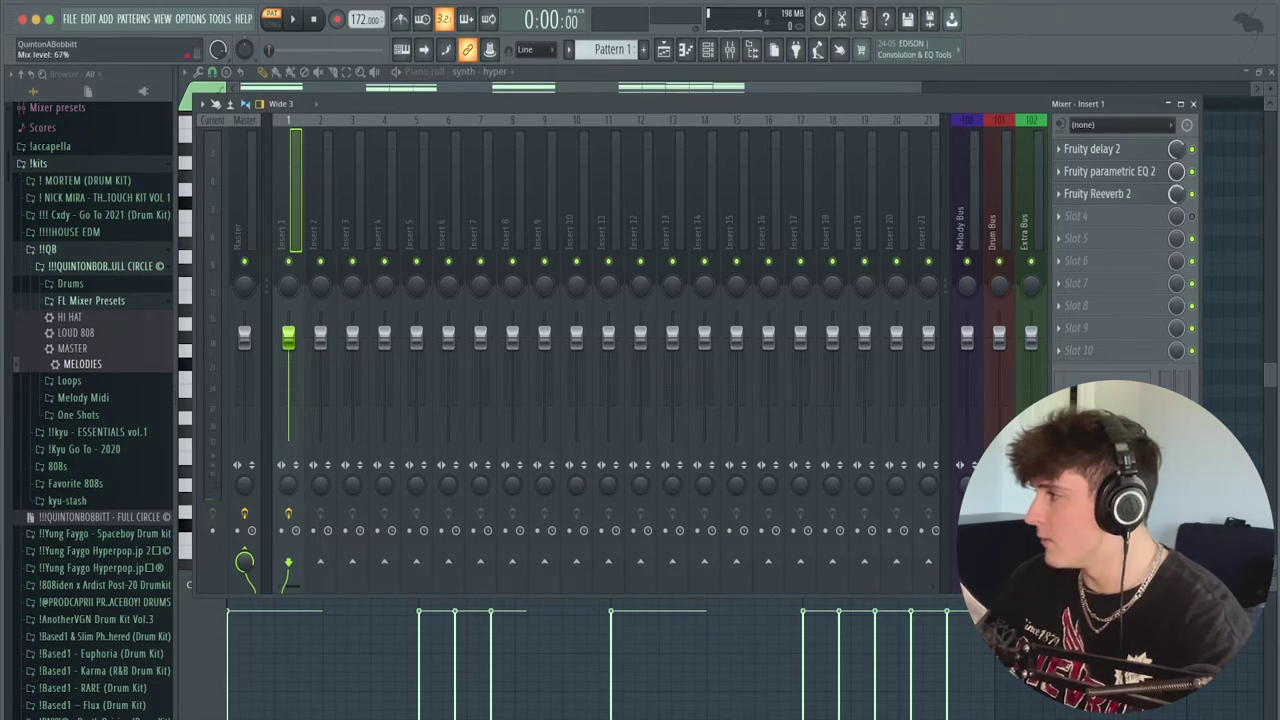
{"action": "left_click", "coordinate": [596, 81]}
Add the bass - silence one-shot from the kit's Bass folder as a new channel and set it to cut itself.
{"action": "left_click", "coordinate": [708, 49]}
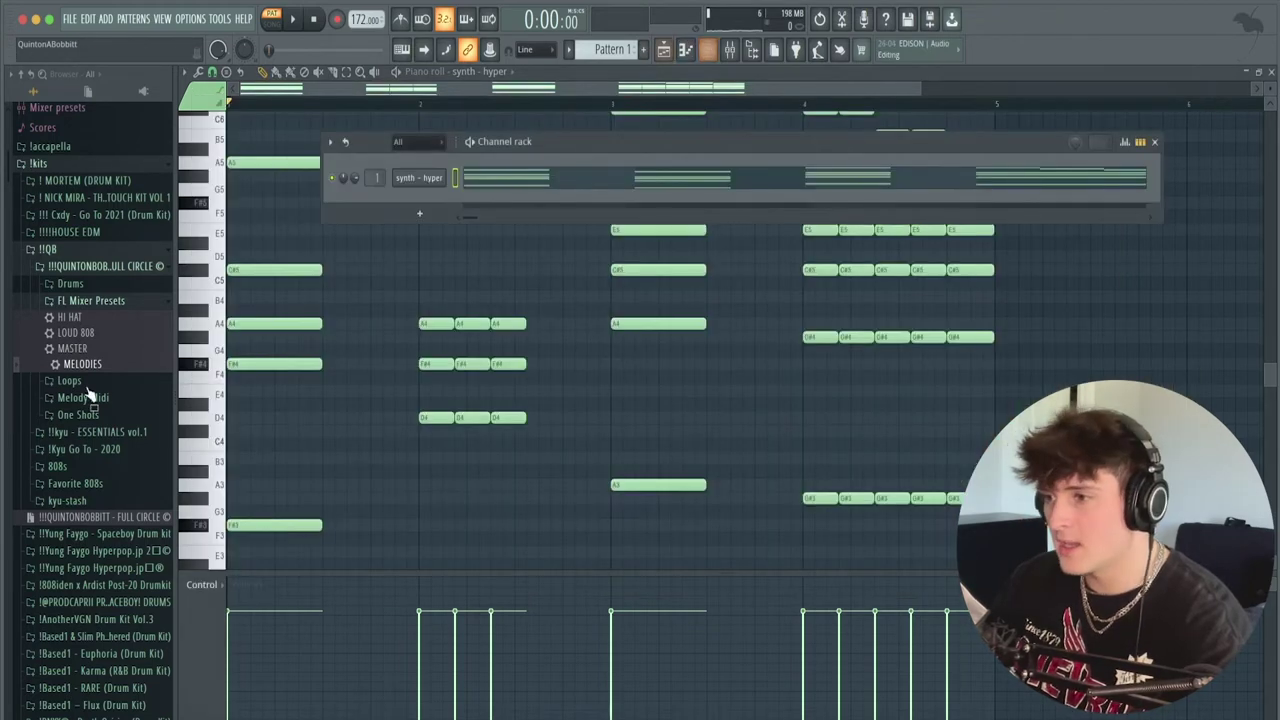
{"action": "left_click", "coordinate": [90, 302]}
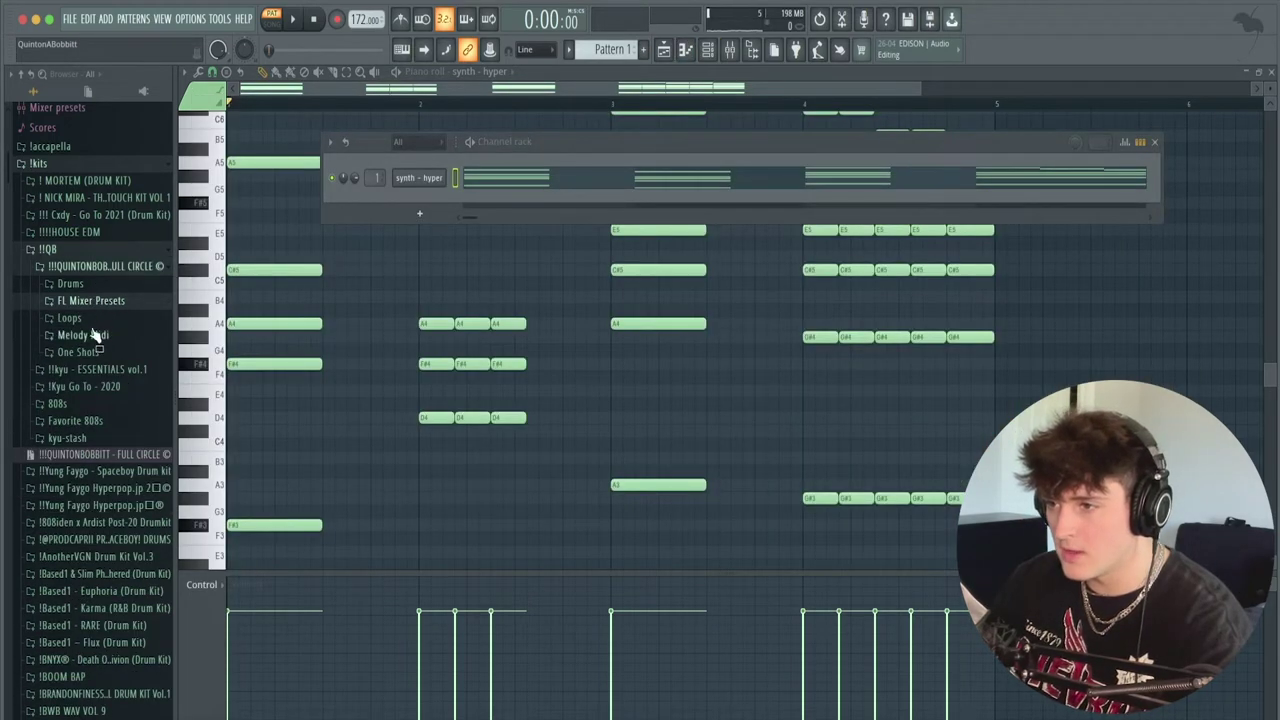
{"action": "left_click", "coordinate": [88, 352]}
{"action": "left_click", "coordinate": [77, 473]}
{"action": "left_click", "coordinate": [76, 369]}
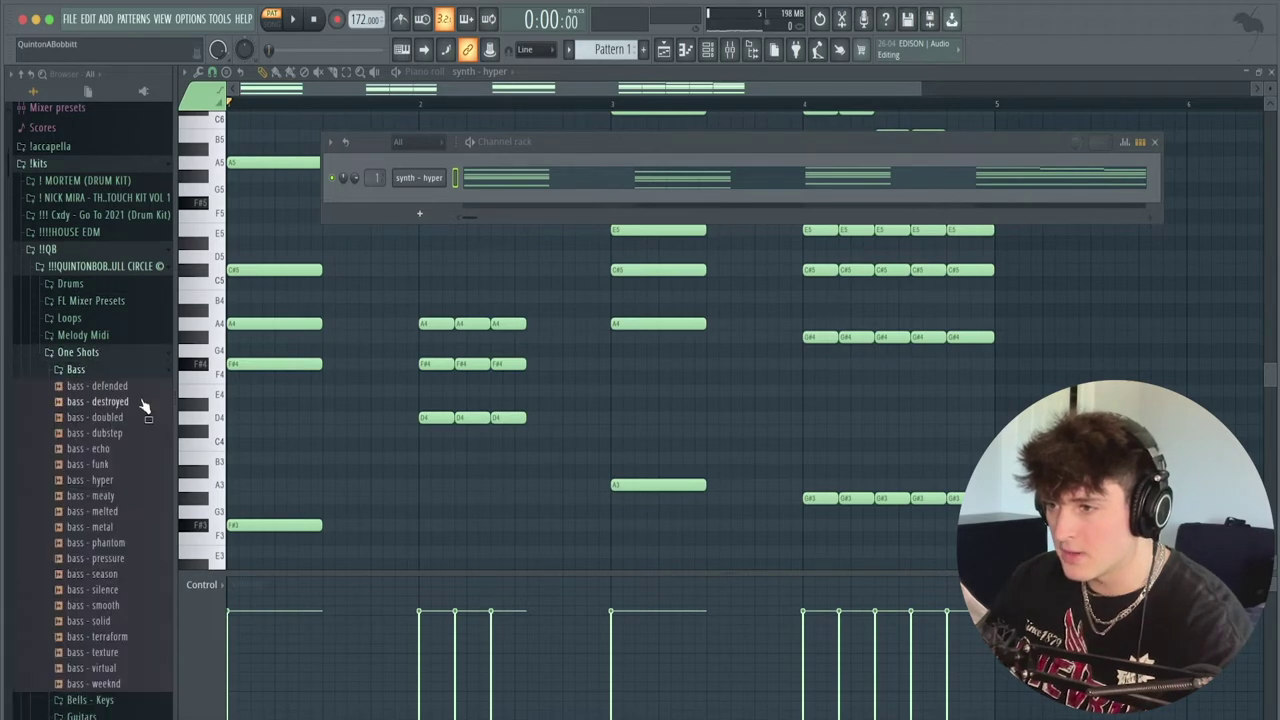
{"action": "right_click", "coordinate": [443, 196]}
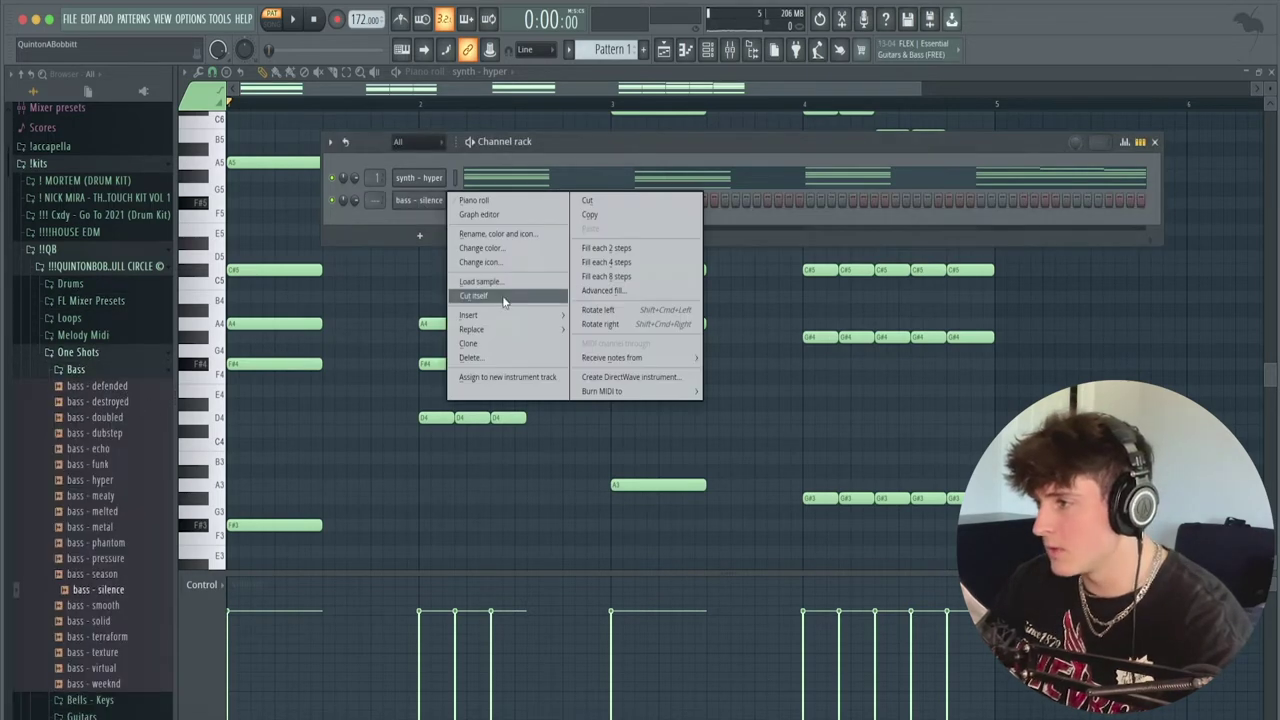
{"action": "left_click", "coordinate": [501, 297]}
{"action": "left_click", "coordinate": [429, 203]}
{"action": "left_click", "coordinate": [266, 208]}
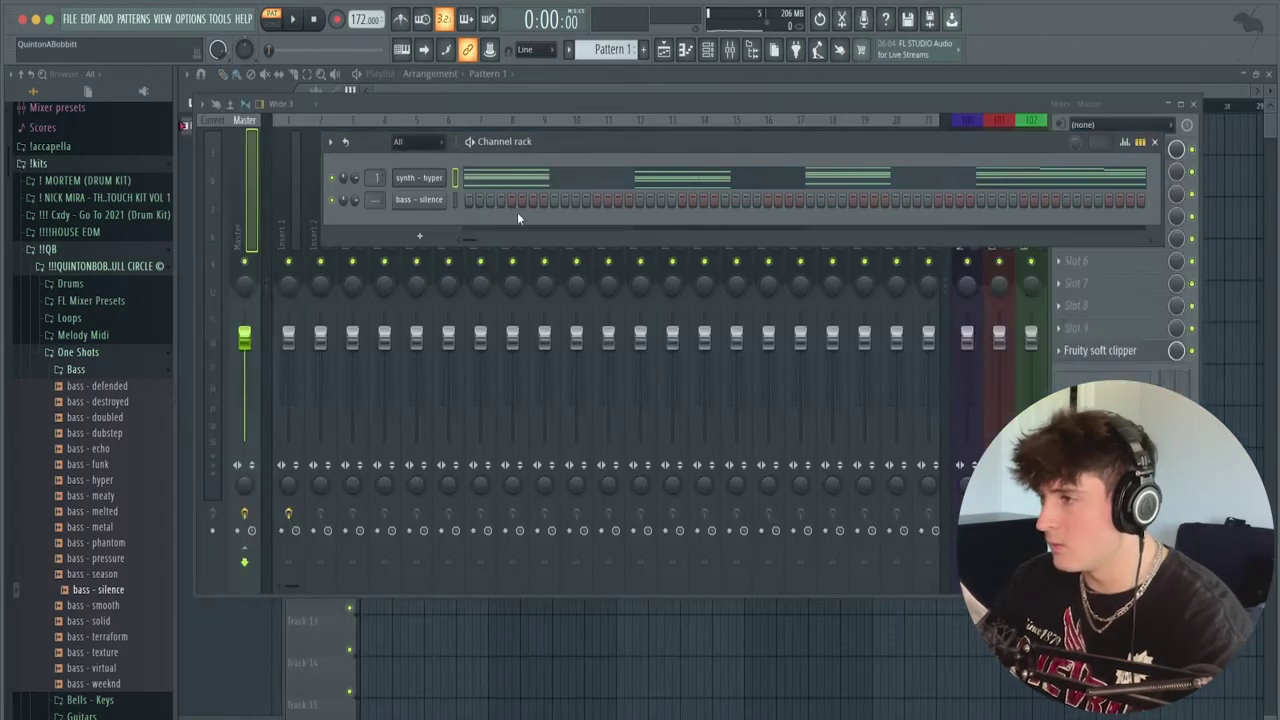
Copy synth - hyper's lowest F#3, D3, A3 and G#3 notes into the bass channel two octaves up and swap its sample to bass - virtual.
{"action": "left_click", "coordinate": [530, 183]}
{"action": "scroll", "coordinate": [414, 234], "scroll_direction": "down", "scroll_amount": 2}
{"action": "left_click_drag", "start_coordinate": [688, 508], "coordinate": [226, 326]}
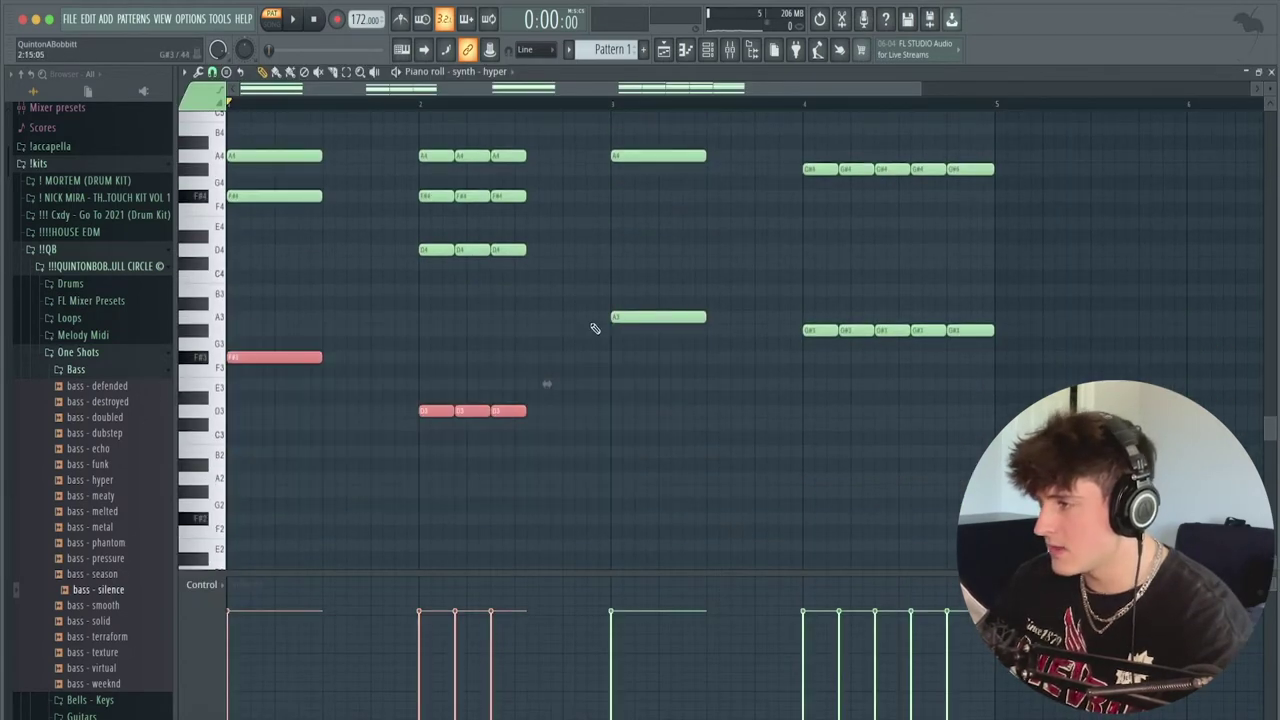
{"action": "left_click_drag", "start_coordinate": [570, 284], "coordinate": [995, 345]}
{"action": "left_click", "coordinate": [708, 50]}
{"action": "right_click", "coordinate": [447, 196]}
{"action": "left_click", "coordinate": [454, 204]}
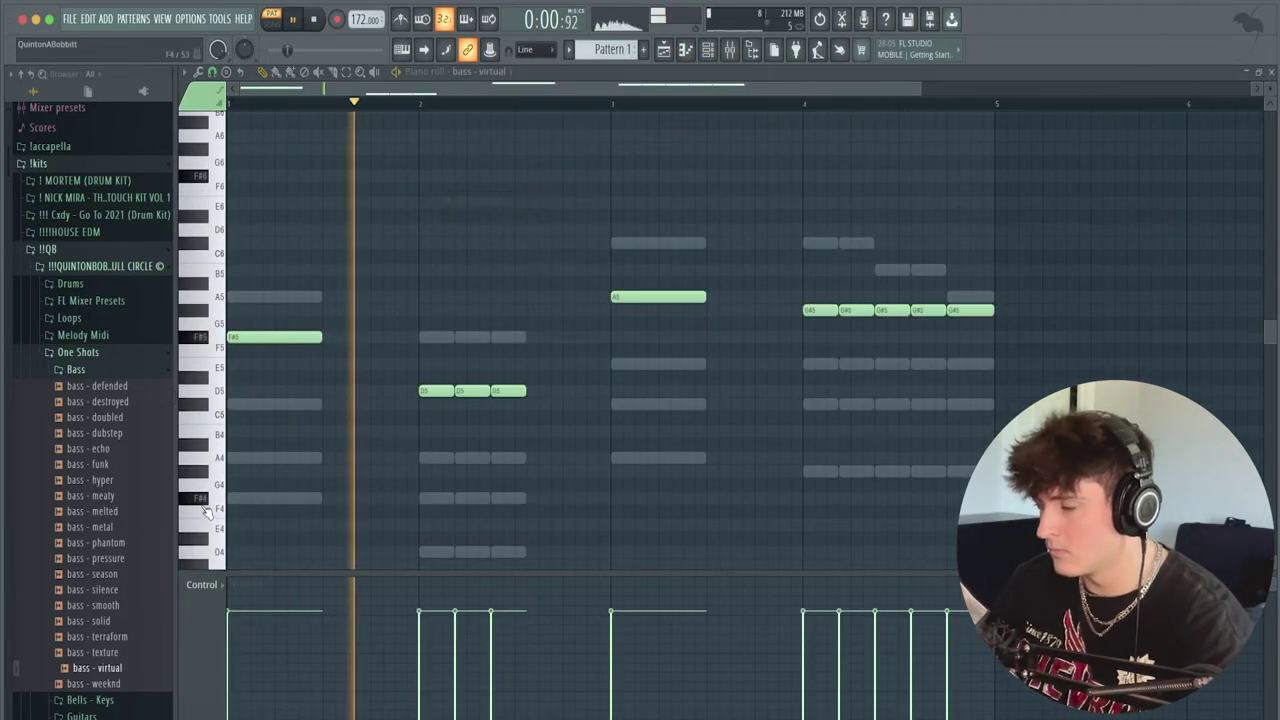
{"action": "left_click", "coordinate": [730, 50]}
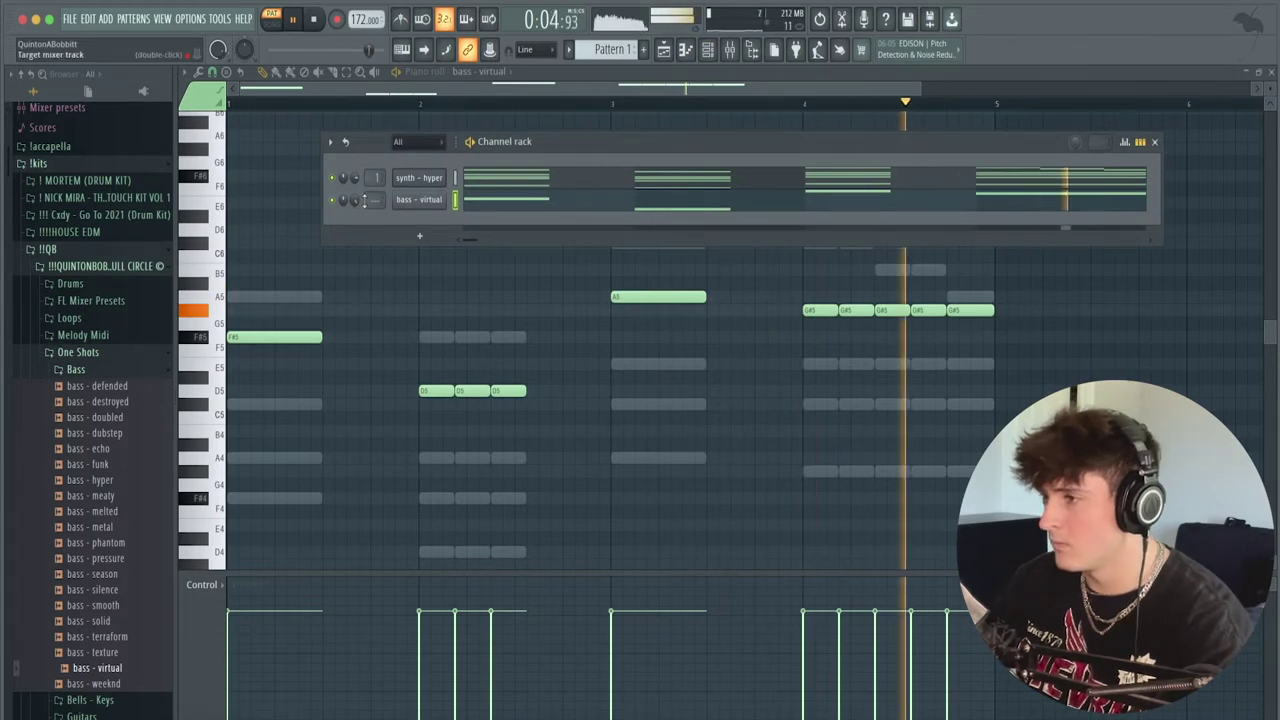
Route bass - virtual to mixer insert 9 and load Fruity parametric EQ 2 in the insert's first slot.
{"action": "key", "text": "space"}
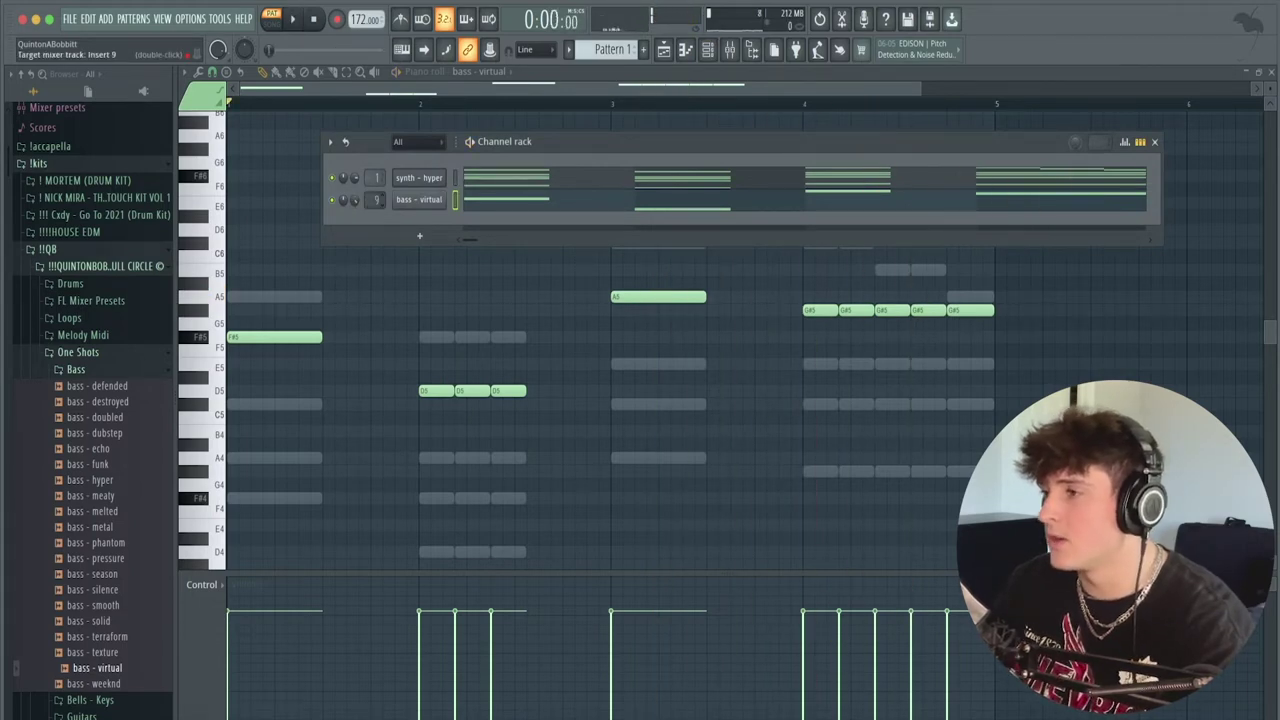
{"action": "left_click", "coordinate": [730, 50]}
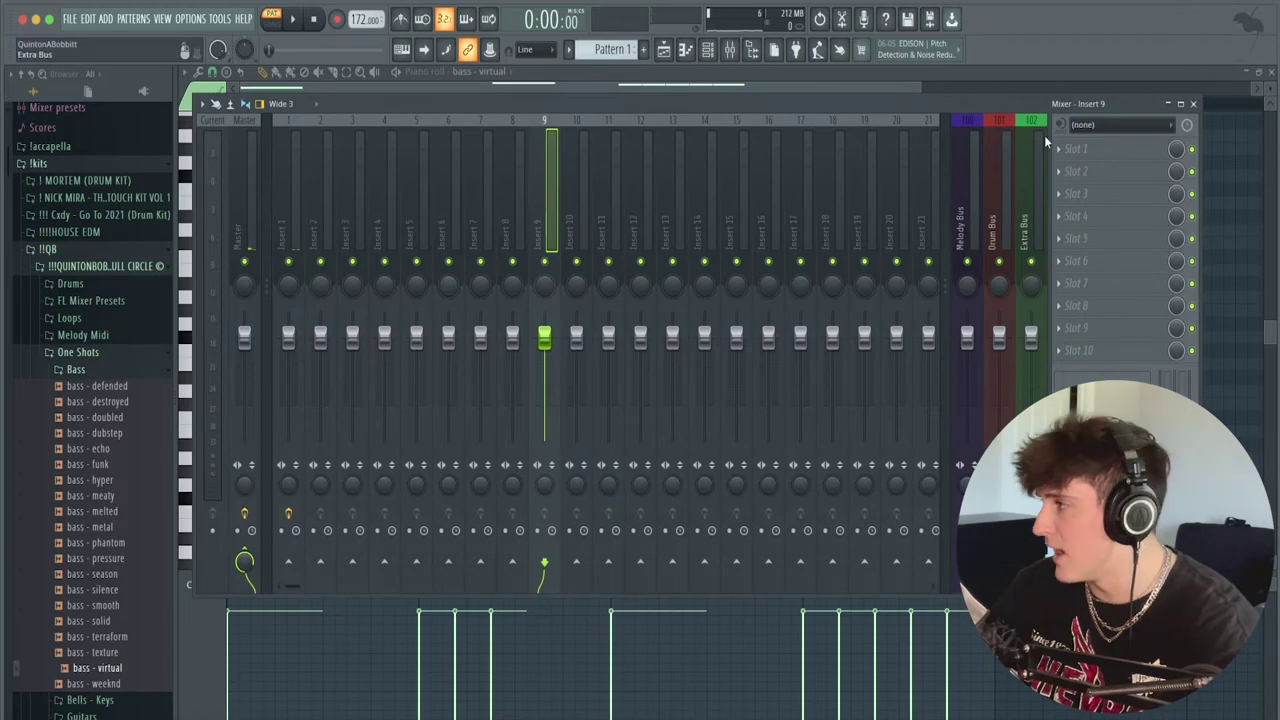
{"action": "left_click", "coordinate": [1076, 148]}
{"action": "left_click", "coordinate": [878, 27]}
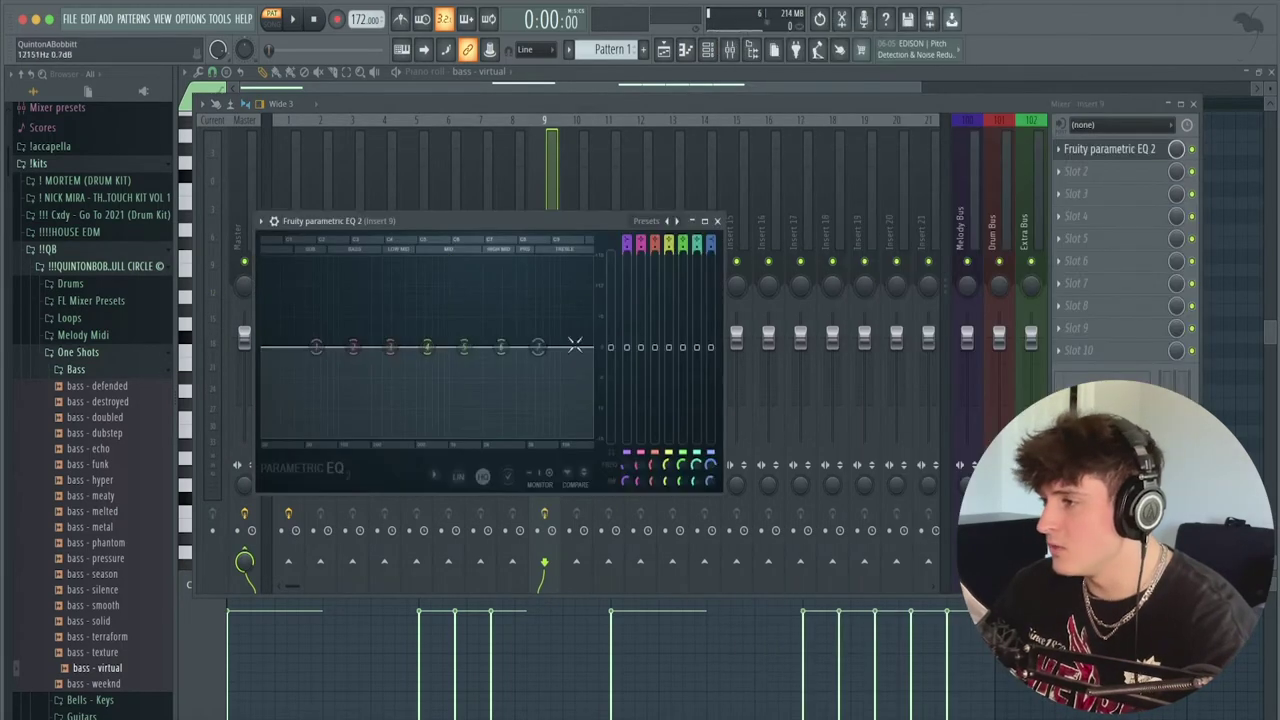
In insert 9's EQ, lower bands 4 to 7 to cut the bass's highs and raise the main level to about 1.7 dB during playback.
{"action": "left_click_drag", "start_coordinate": [534, 369], "coordinate": [524, 416]}
{"action": "key", "text": "space"}
{"action": "mouse_move", "coordinate": [501, 347]}
{"action": "left_mouse_down"}
{"action": "mouse_move", "coordinate": [500, 368]}
{"action": "mouse_move", "coordinate": [428, 372]}
{"action": "mouse_move", "coordinate": [428, 396]}
{"action": "mouse_move", "coordinate": [502, 365]}
{"action": "left_mouse_up"}
{"action": "key", "text": "space"}
{"action": "key", "text": "space"}
{"action": "key", "text": "space"}
{"action": "key", "text": "space"}
{"action": "left_click_drag", "start_coordinate": [609, 383], "coordinate": [609, 374]}
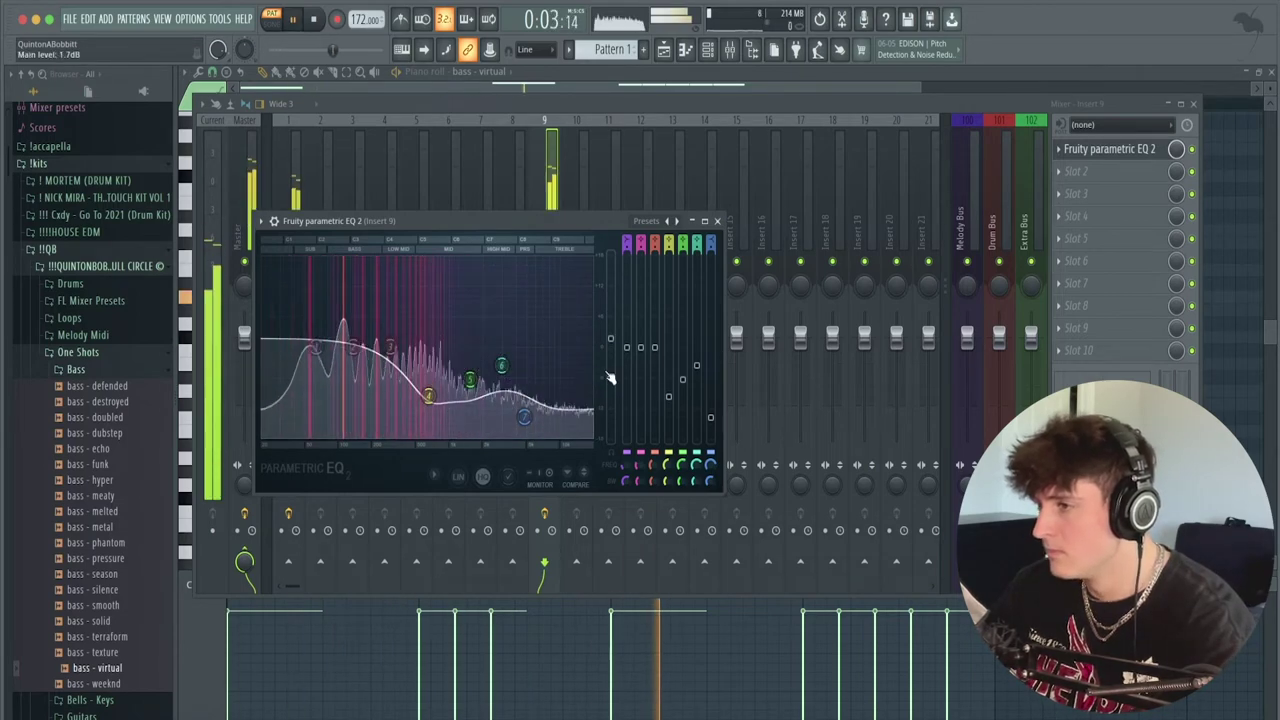
{"action": "left_click", "coordinate": [716, 220]}
{"action": "key", "text": "space"}
Add the pluck - smoke one-shot from the kit's Plucks folder as a new channel and set it to cut itself.
{"action": "key", "text": "F9"}
{"action": "left_click", "coordinate": [710, 52]}
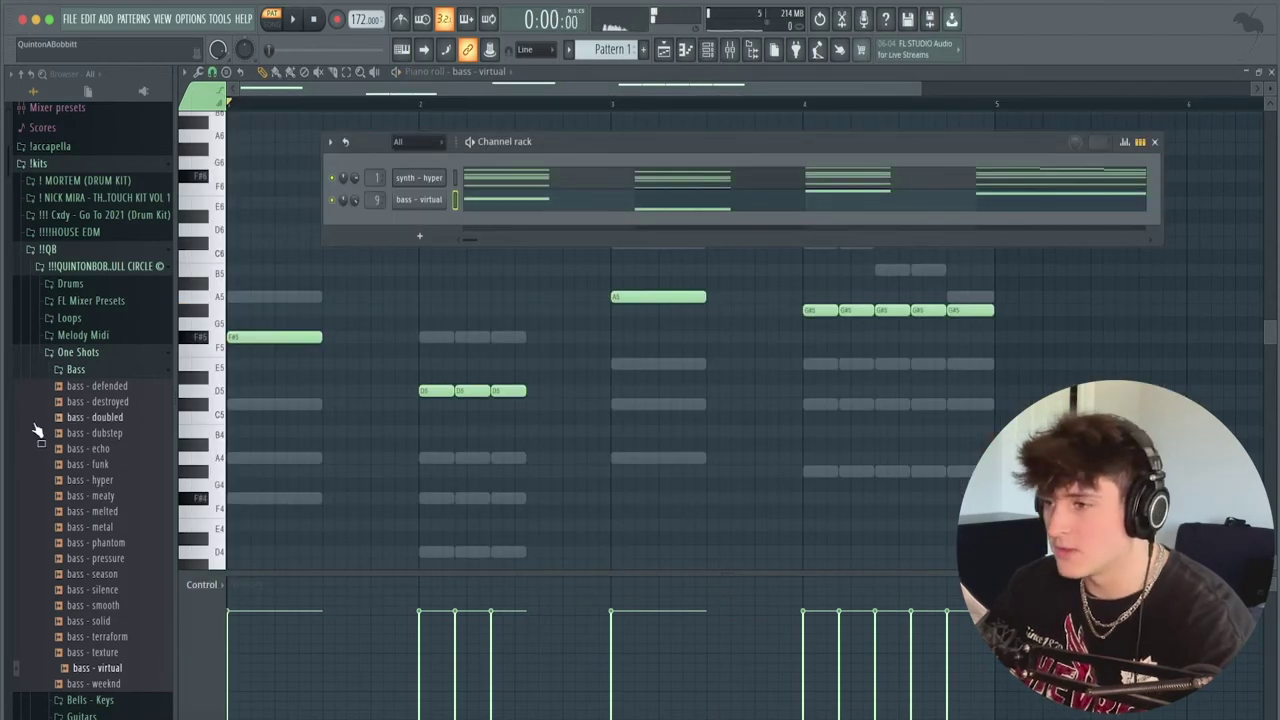
{"action": "left_click", "coordinate": [98, 371]}
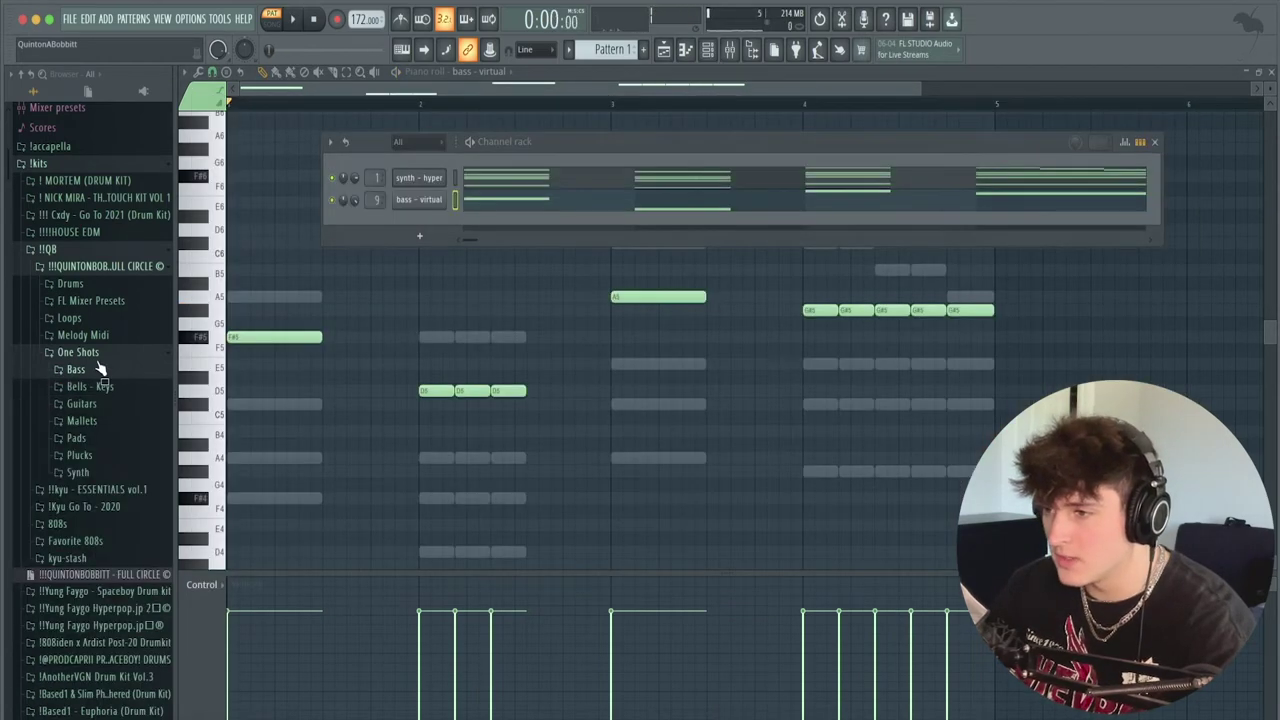
{"action": "left_click", "coordinate": [80, 455]}
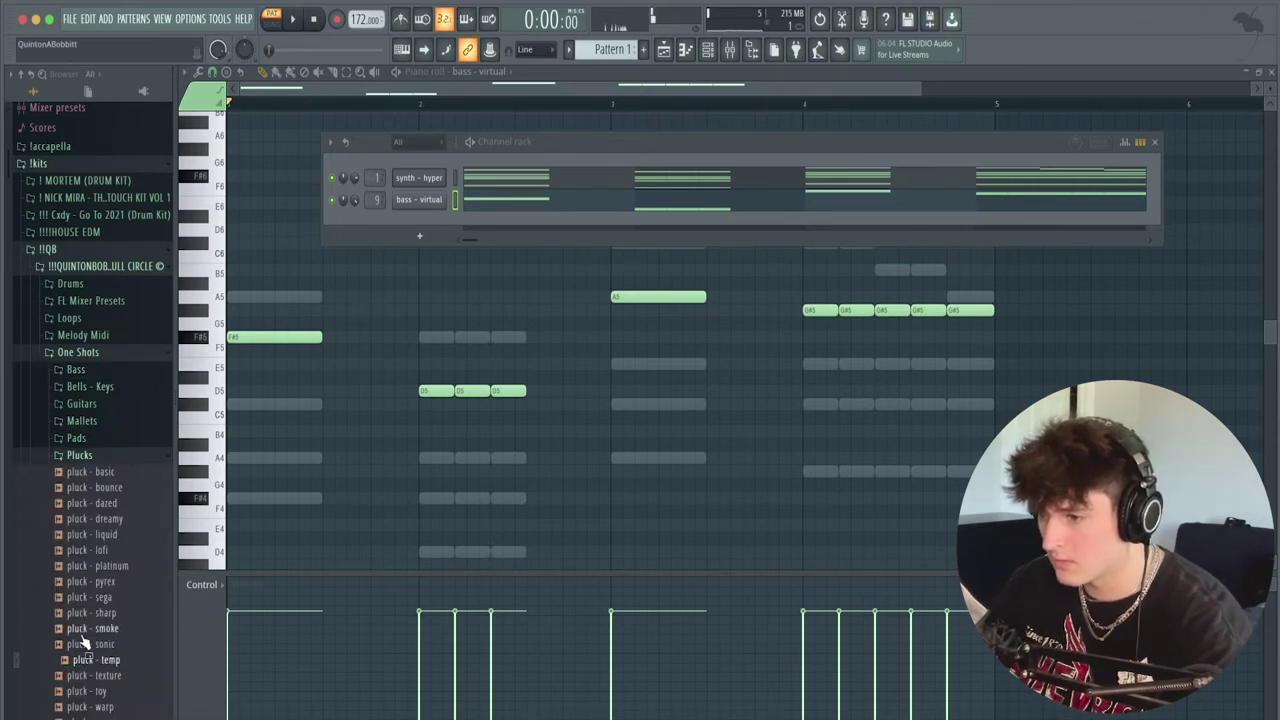
{"action": "left_click_drag", "start_coordinate": [424, 240], "coordinate": [424, 236]}
{"action": "right_click", "coordinate": [430, 222]}
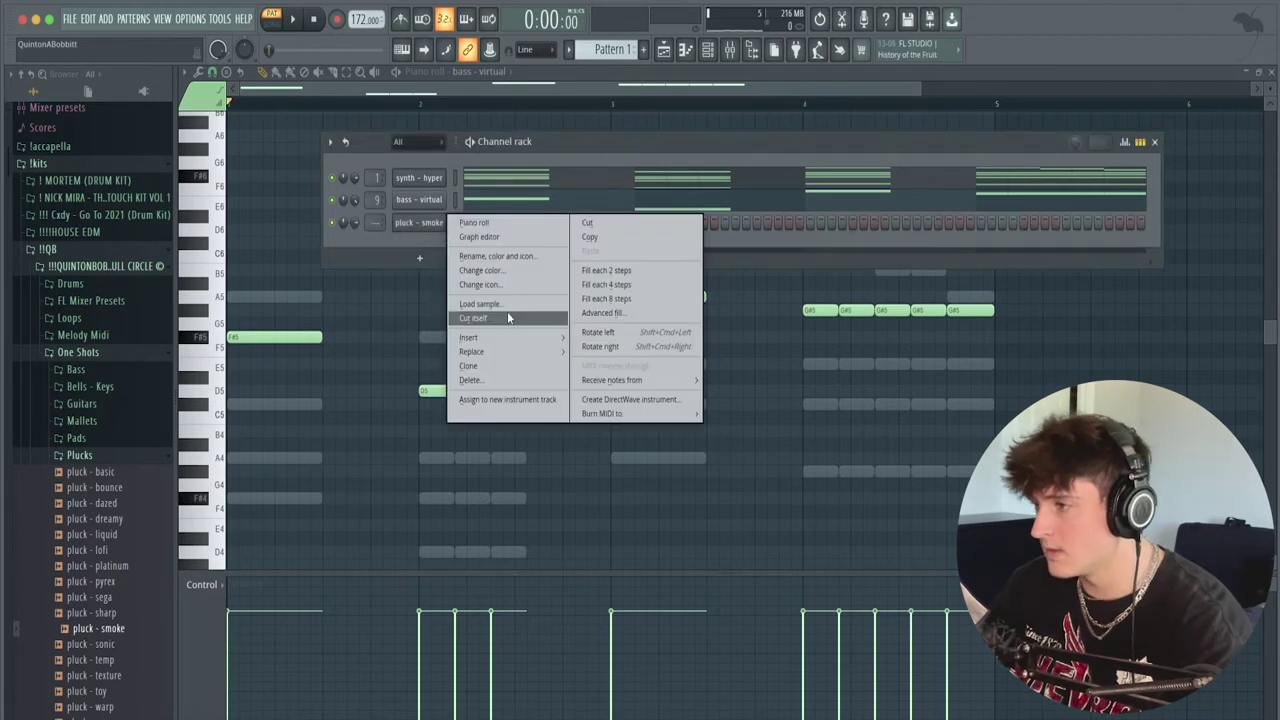
In pluck - smoke's piano roll, place short notes A5, A5, C#6, B5 in bar 1 and F#5, D5, F#5, A5 in bar 2.
{"action": "left_click", "coordinate": [401, 221]}
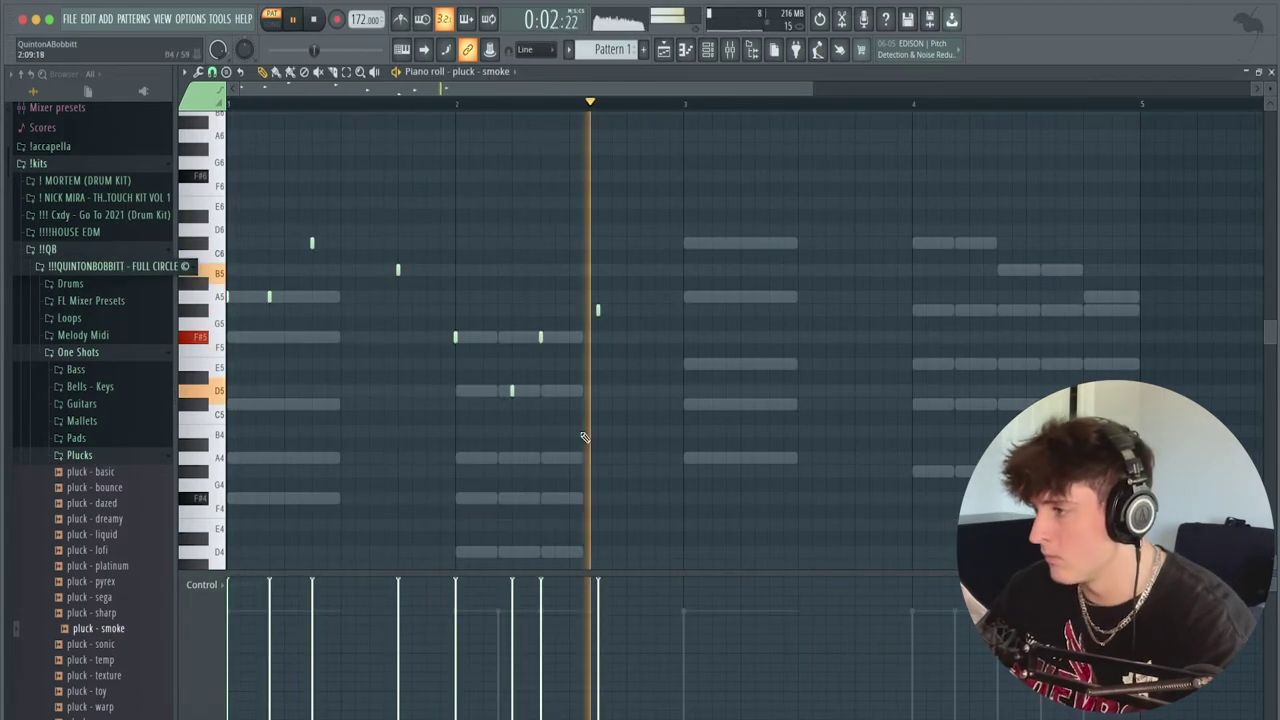
{"action": "left_click_drag", "start_coordinate": [598, 310], "coordinate": [598, 297]}
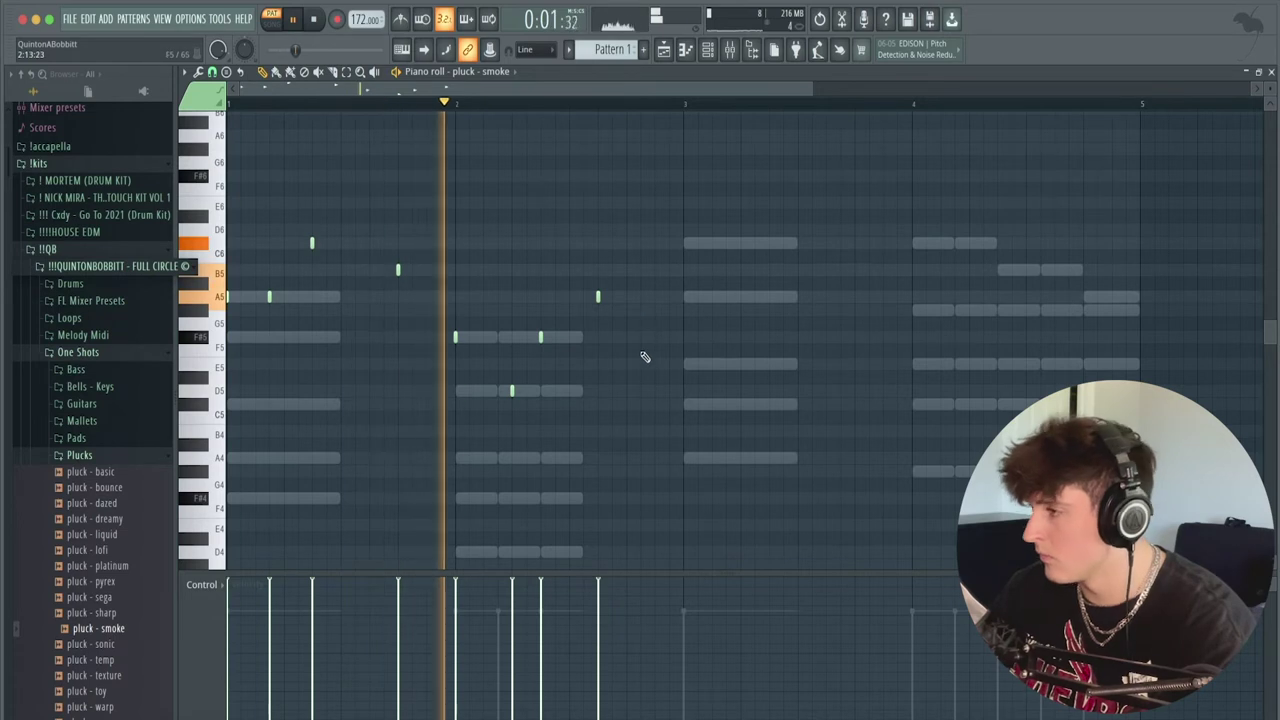
{"action": "key", "text": "space"}
{"action": "key", "text": "space"}
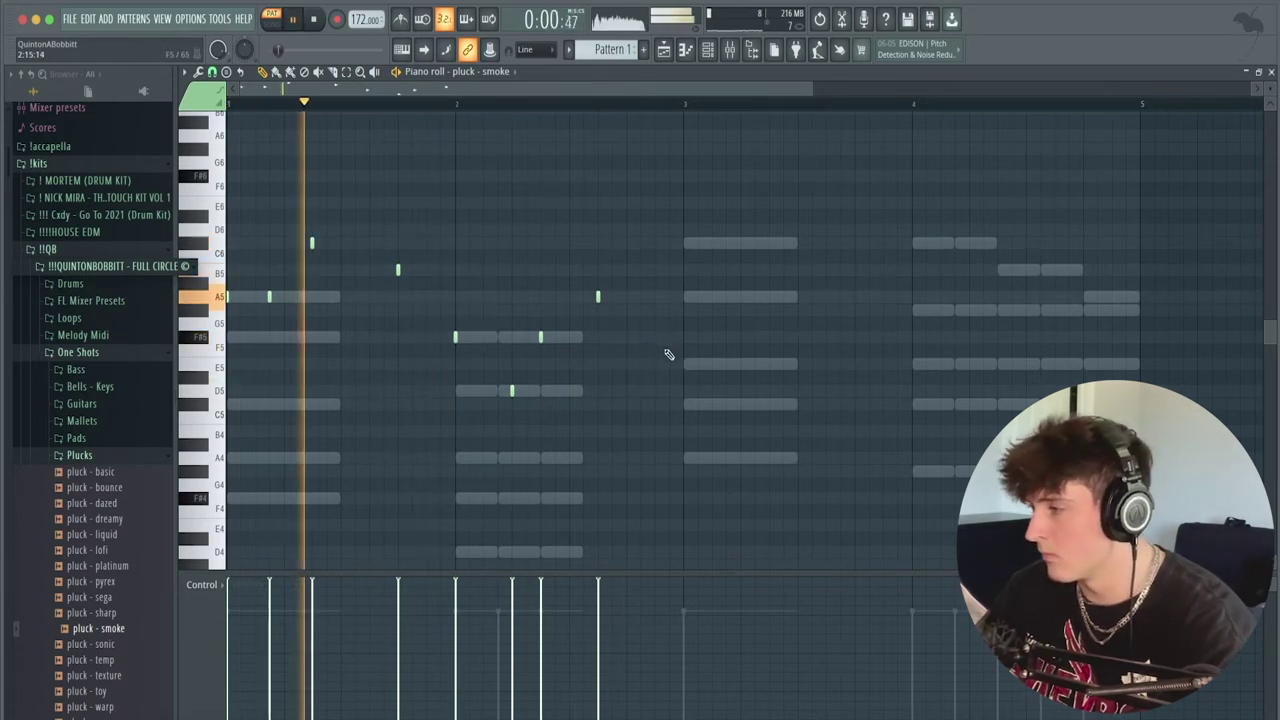
Continue the pluck melody with short notes C#6, G#5, B5 in bar 3 and G#5, E5 in bar 4, and play it back.
{"action": "left_click", "coordinate": [685, 244]}
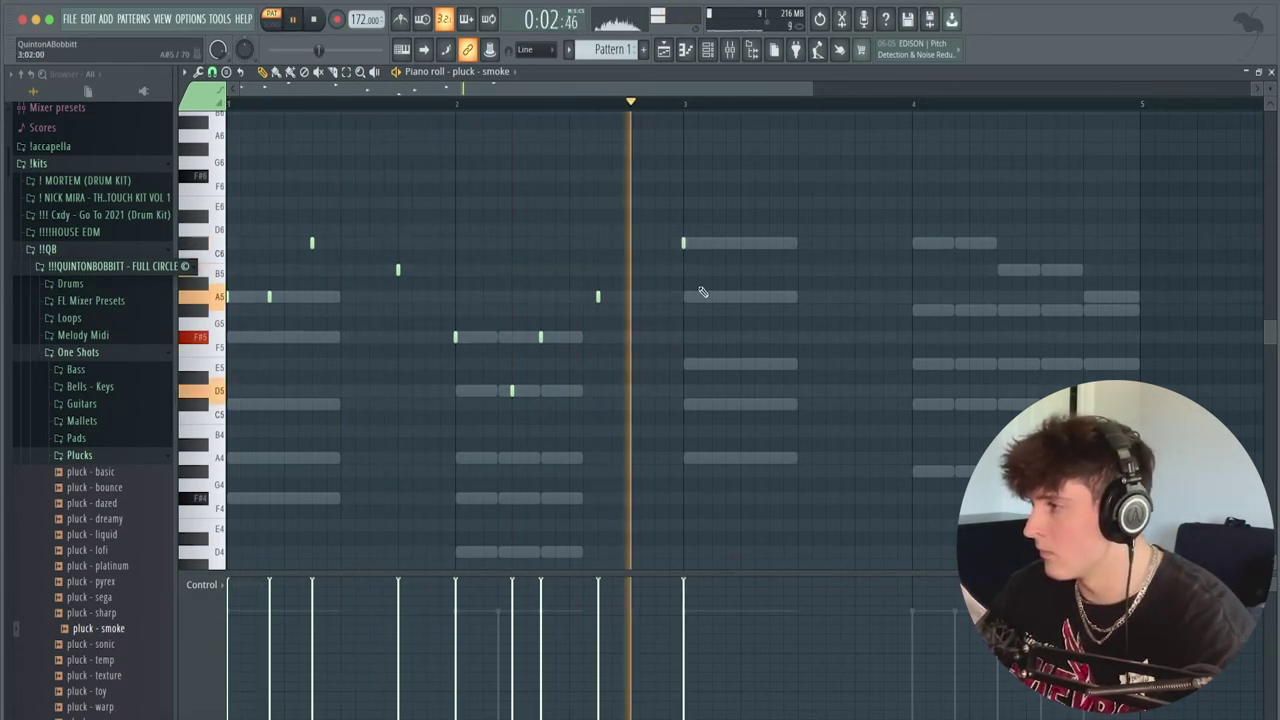
{"action": "left_click", "coordinate": [770, 309]}
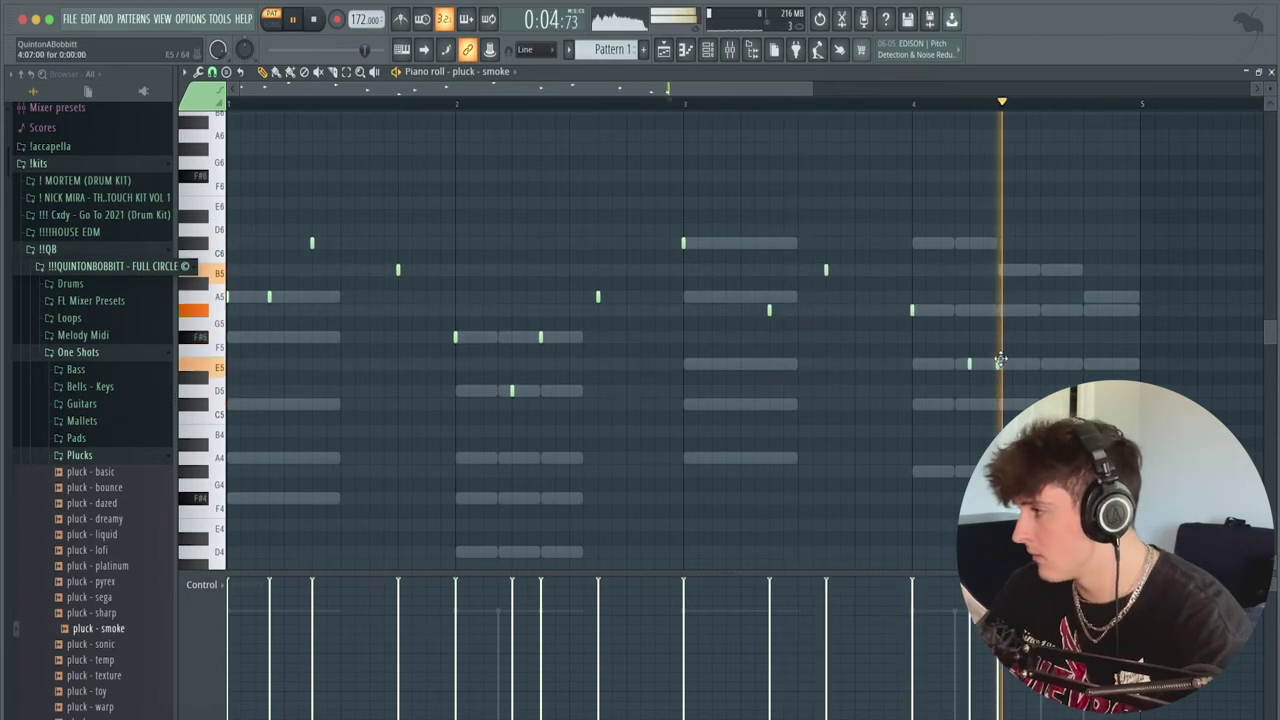
{"action": "right_click", "coordinate": [969, 364]}
{"action": "left_click", "coordinate": [997, 364]}
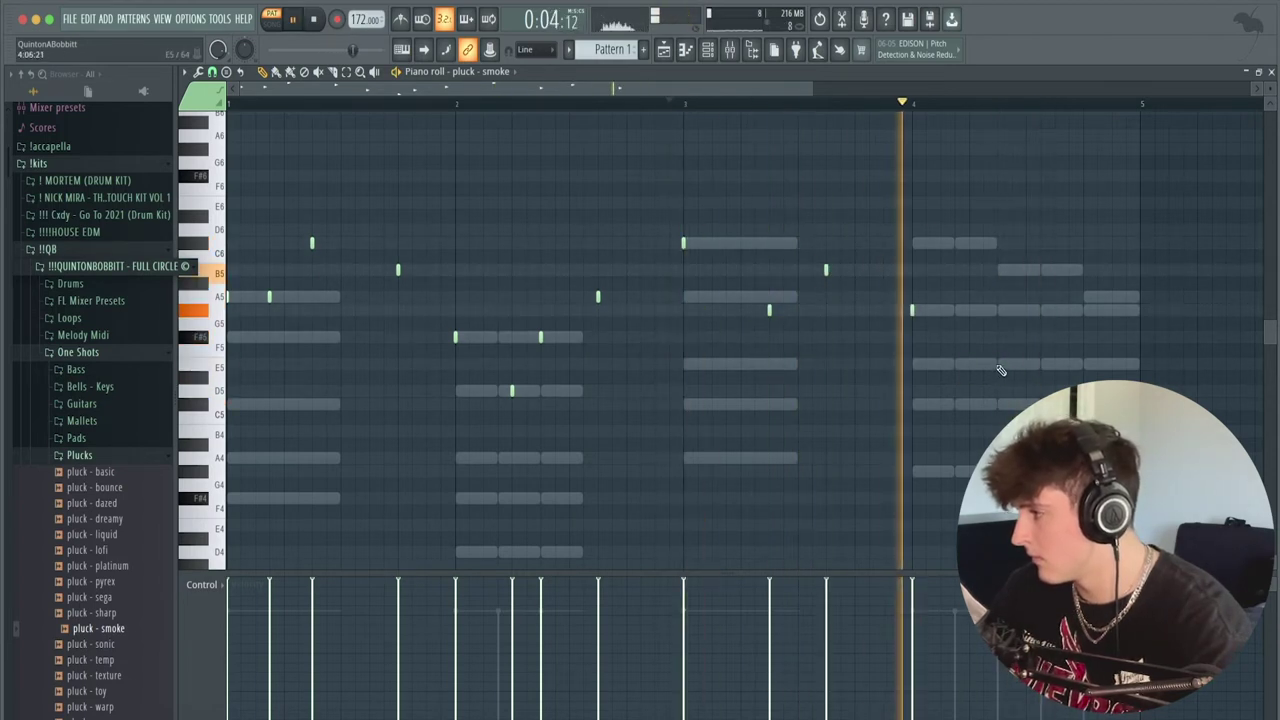
{"action": "key", "text": "space"}
{"action": "key", "text": "space"}
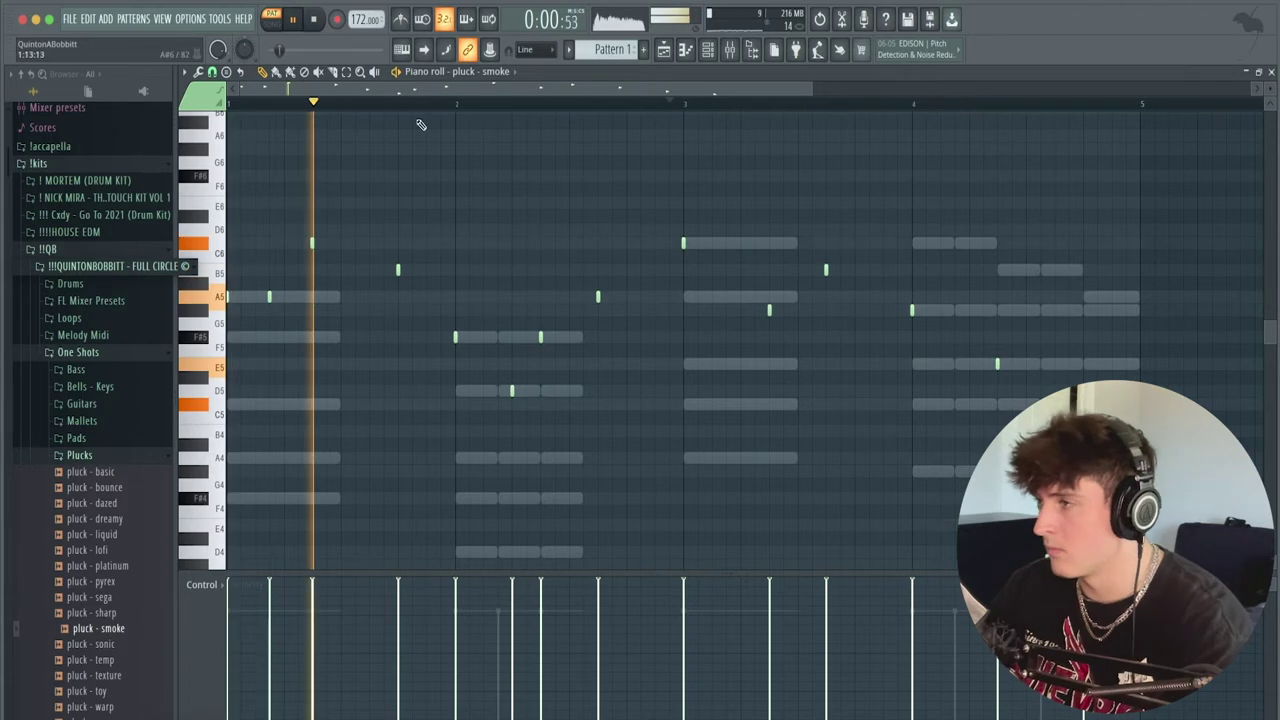
{"action": "key", "text": "space"}
Move pluck - smoke above bass - virtual in the channel rack and route it to mixer insert 2.
{"action": "left_click", "coordinate": [711, 55]}
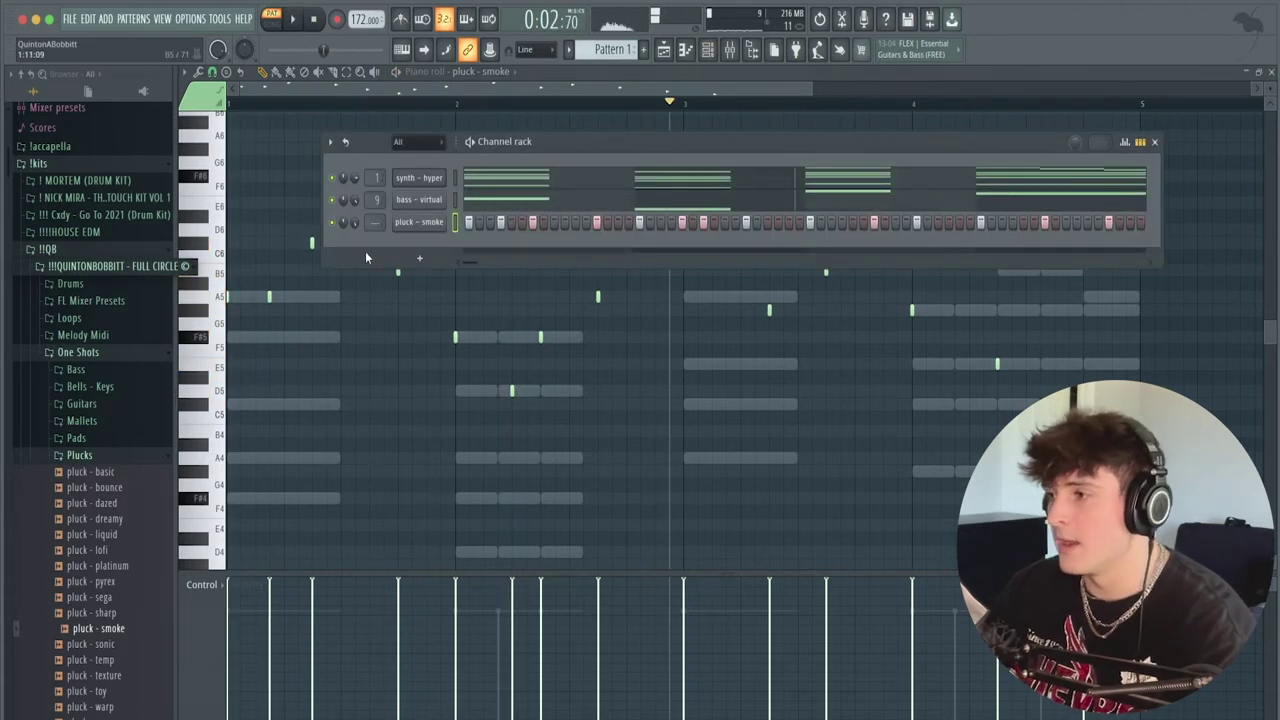
{"action": "key", "text": "space"}
{"action": "key", "text": "space"}
{"action": "left_click", "coordinate": [285, 100]}
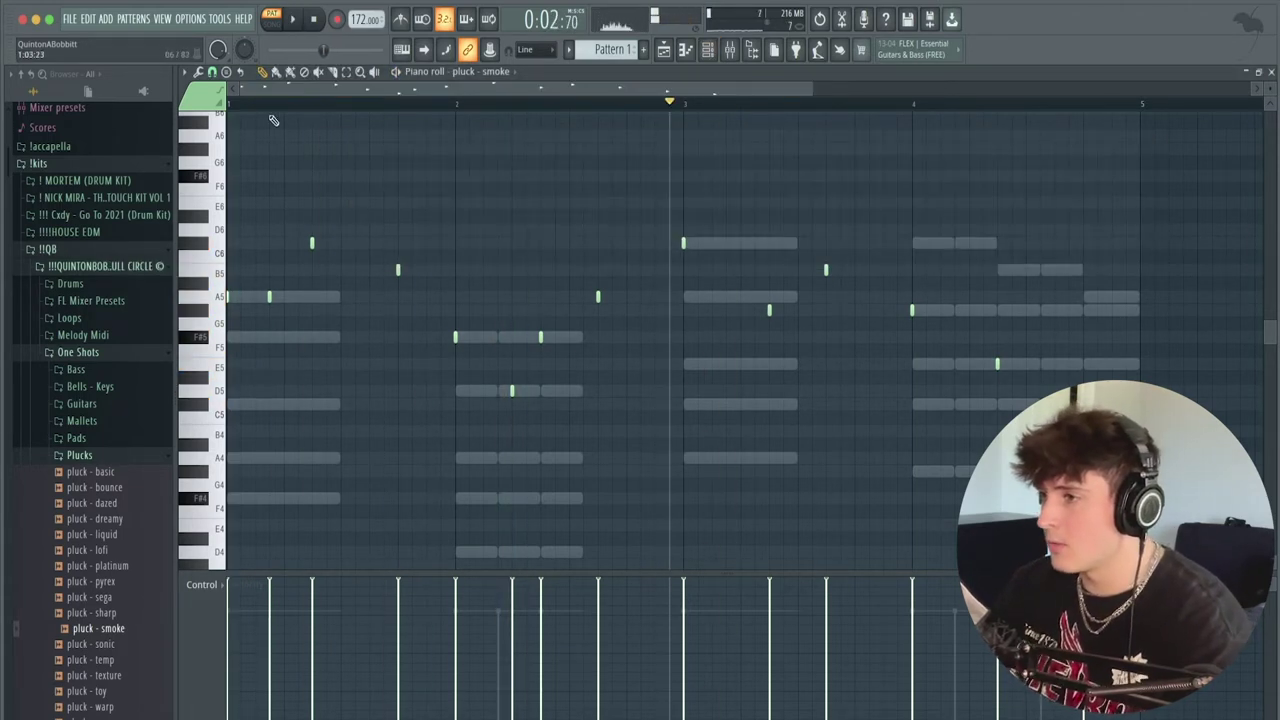
{"action": "left_click", "coordinate": [712, 50]}
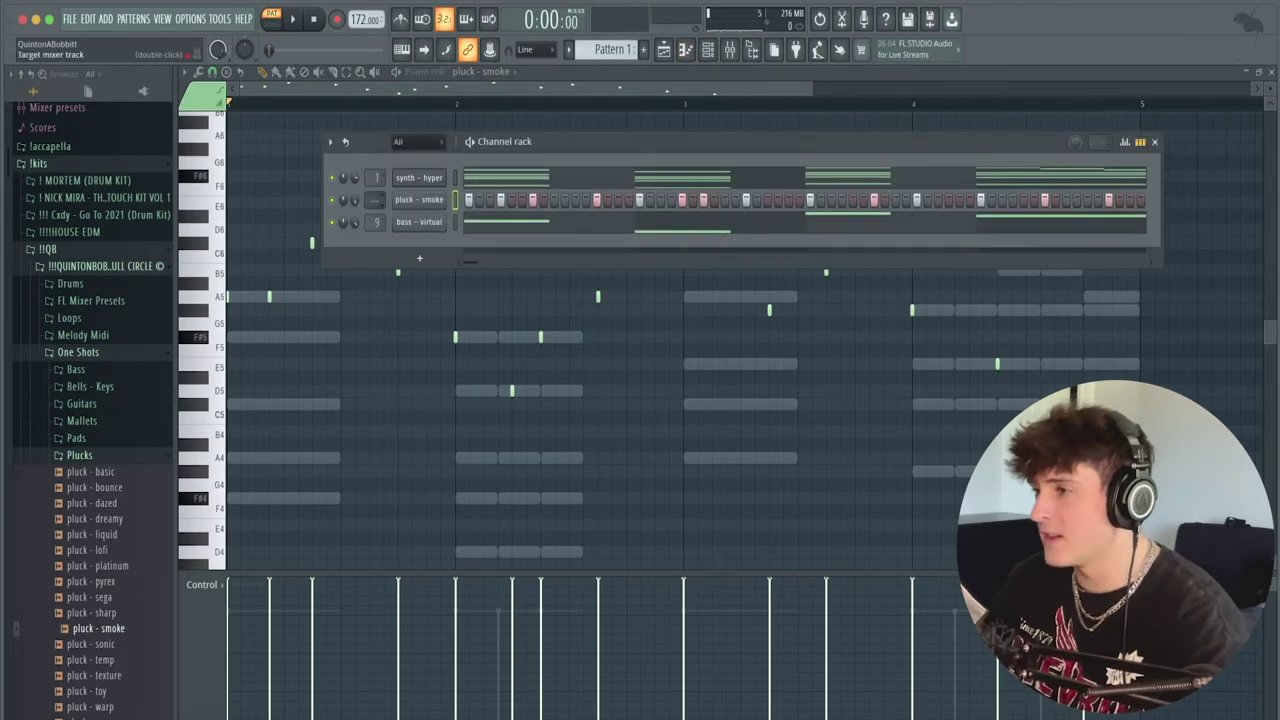
{"action": "left_click", "coordinate": [733, 52]}
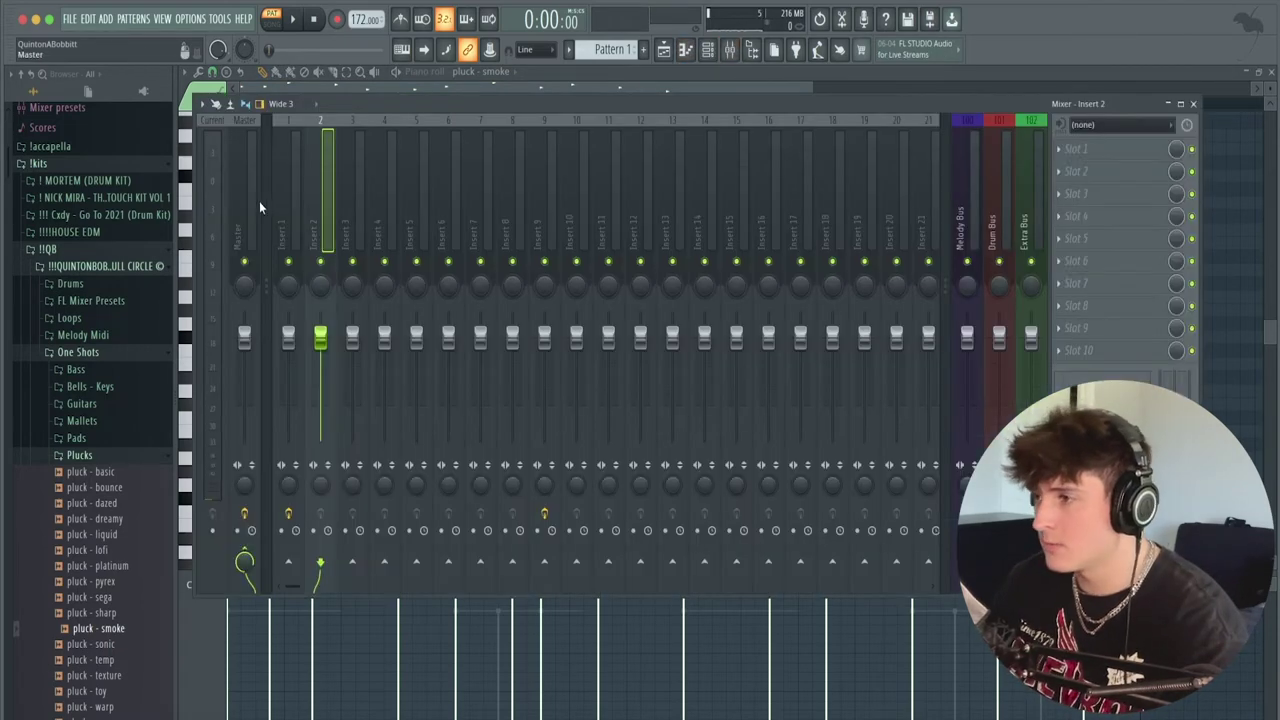
Load the kit's MELODIES mixer preset onto insert 2 and play the pattern.
{"action": "left_click", "coordinate": [78, 353]}
{"action": "left_click", "coordinate": [90, 300]}
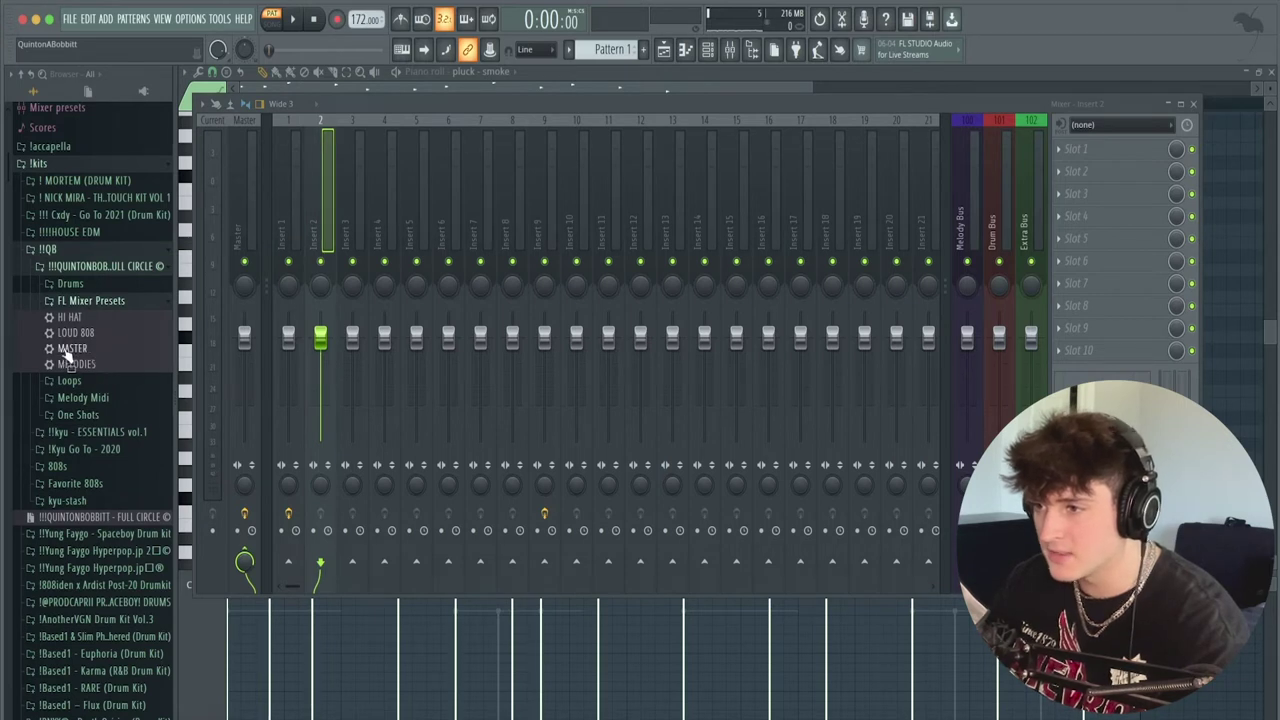
{"action": "left_click_drag", "start_coordinate": [333, 225], "coordinate": [333, 226]}
{"action": "key", "text": "space"}
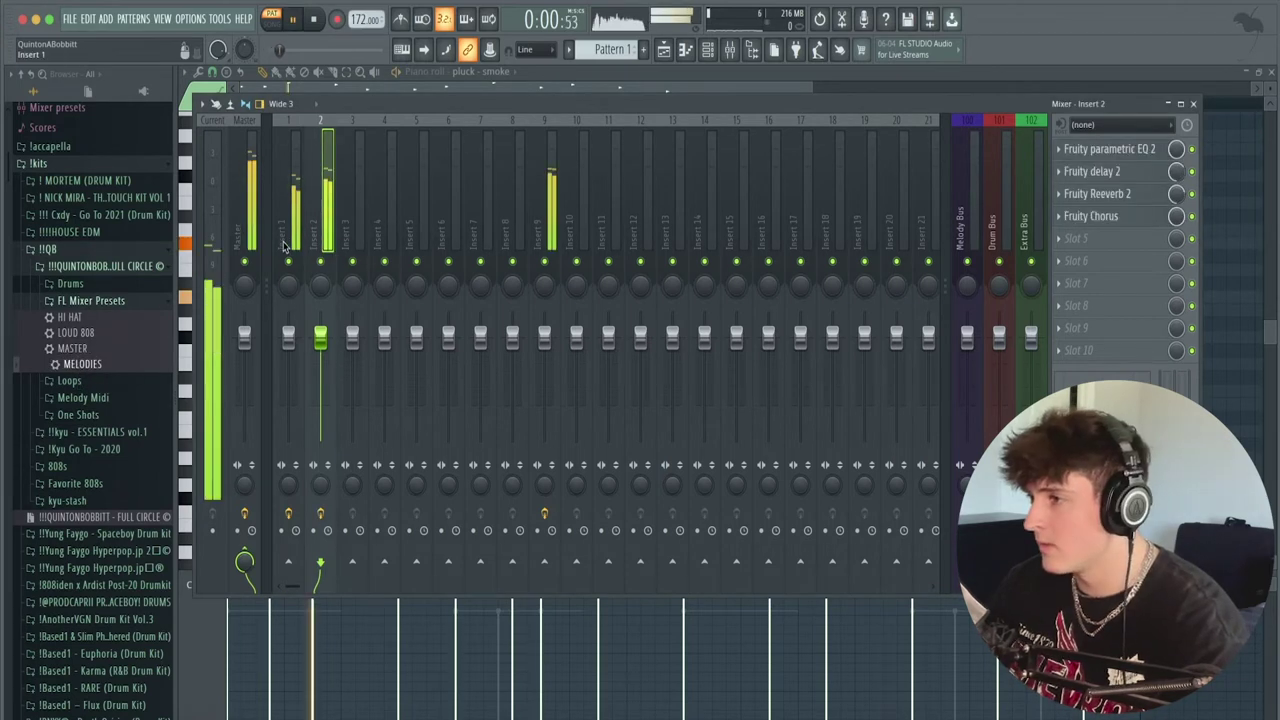
Add the synth - yerba one-shot from the kit's Synth folder as a new channel and set it to cut itself.
{"action": "left_click", "coordinate": [95, 300]}
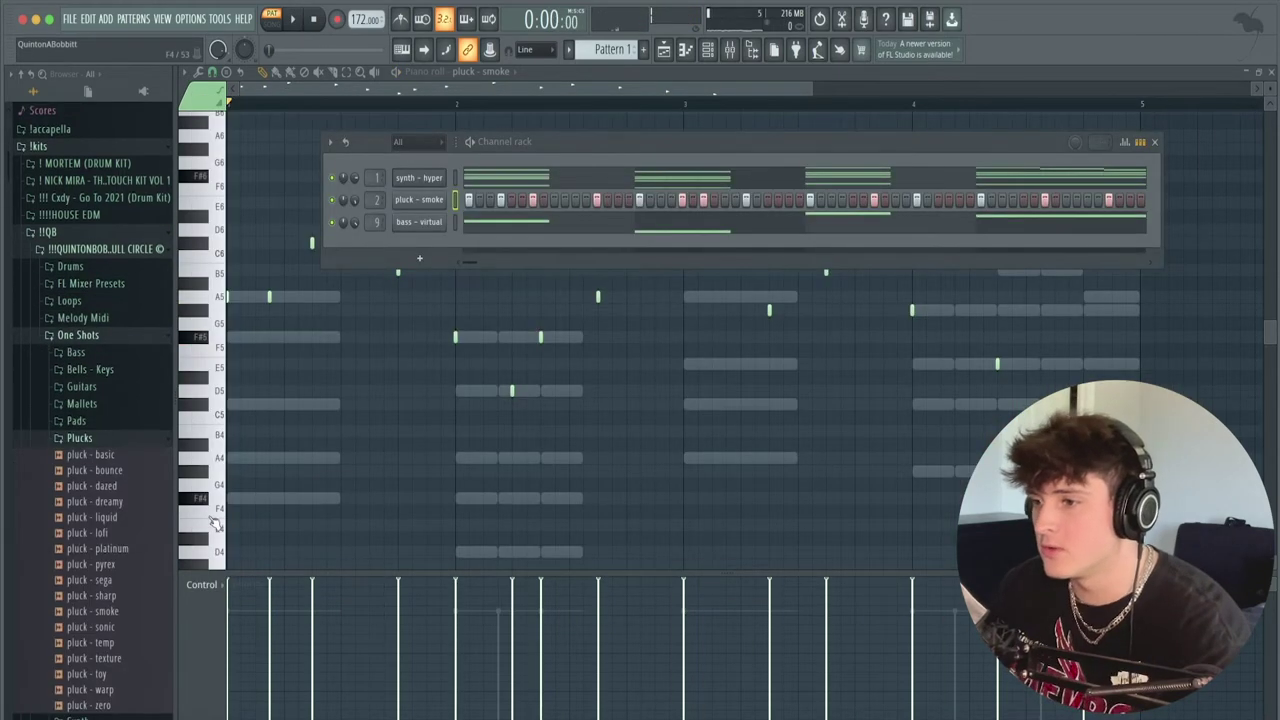
{"action": "left_click", "coordinate": [76, 438]}
{"action": "left_click", "coordinate": [78, 456]}
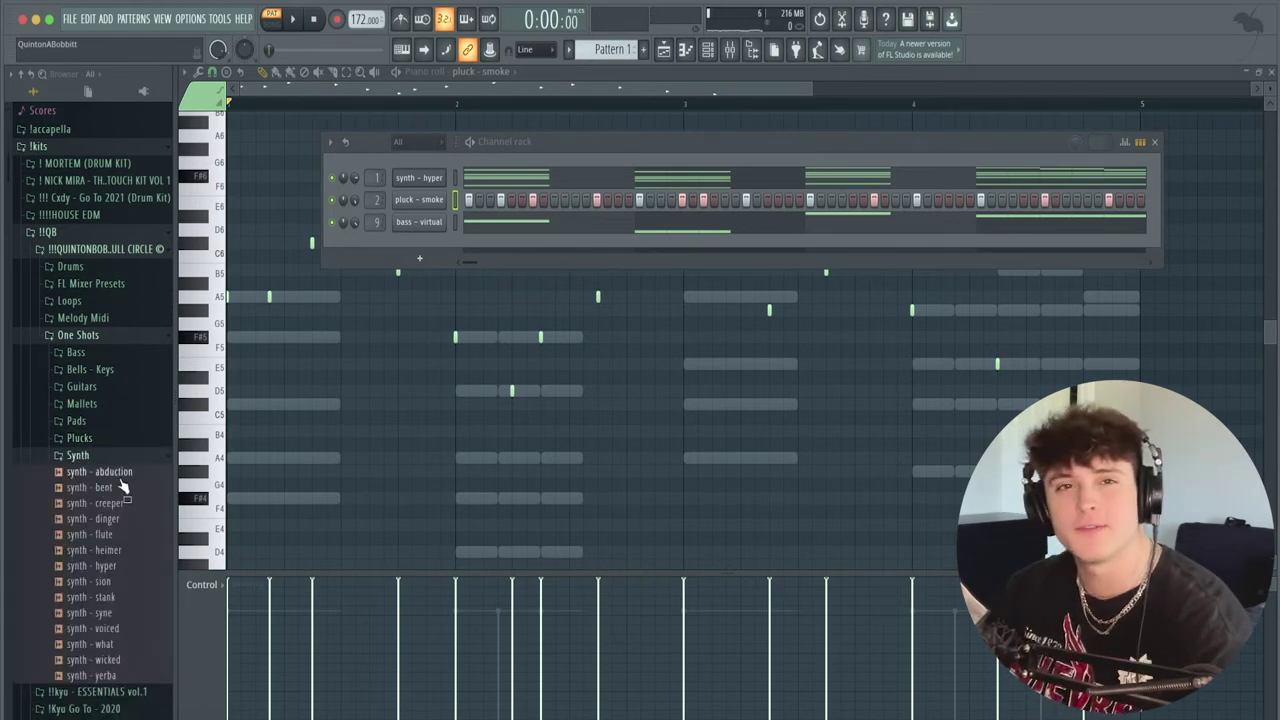
{"action": "left_click", "coordinate": [72, 676]}
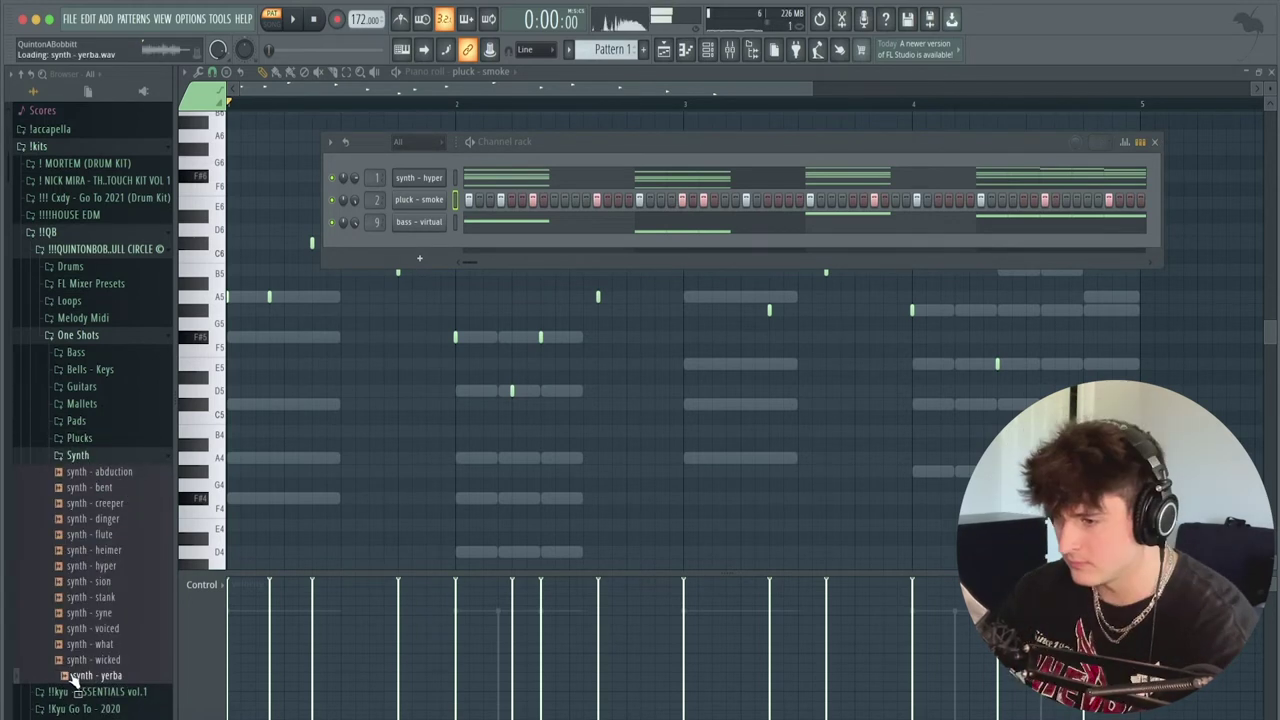
{"action": "left_click_drag", "start_coordinate": [447, 246], "coordinate": [436, 243]}
{"action": "right_click", "coordinate": [442, 238]}
{"action": "left_click", "coordinate": [472, 340]}
Enable synth - yerba's volume envelope with a hold stage and no attack or release.
{"action": "left_click", "coordinate": [420, 244]}
{"action": "left_click", "coordinate": [298, 248]}
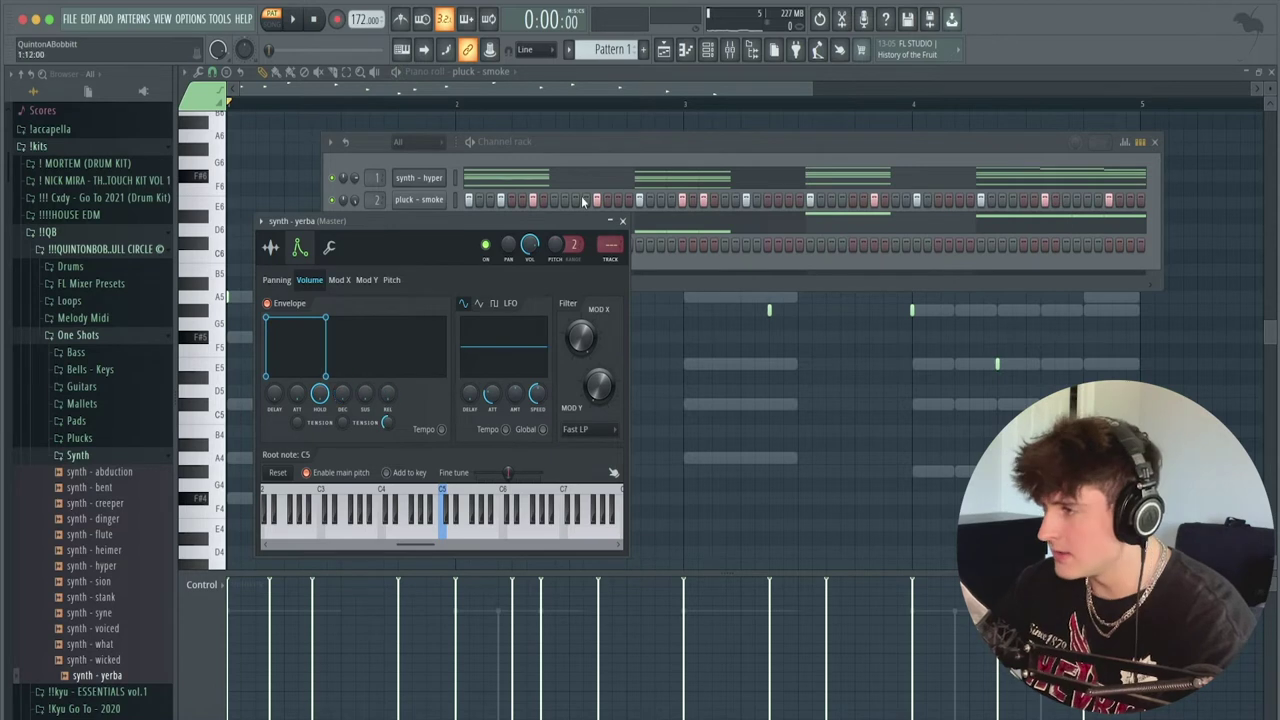
{"action": "left_click", "coordinate": [623, 221]}
Draw the synth - yerba phrase A5, B5, A5, G#5, F#5 in bar 2 and shorten the first A5 to end where B5 starts.
{"action": "right_click", "coordinate": [423, 244]}
{"action": "left_click", "coordinate": [472, 243]}
{"action": "key", "text": "space"}
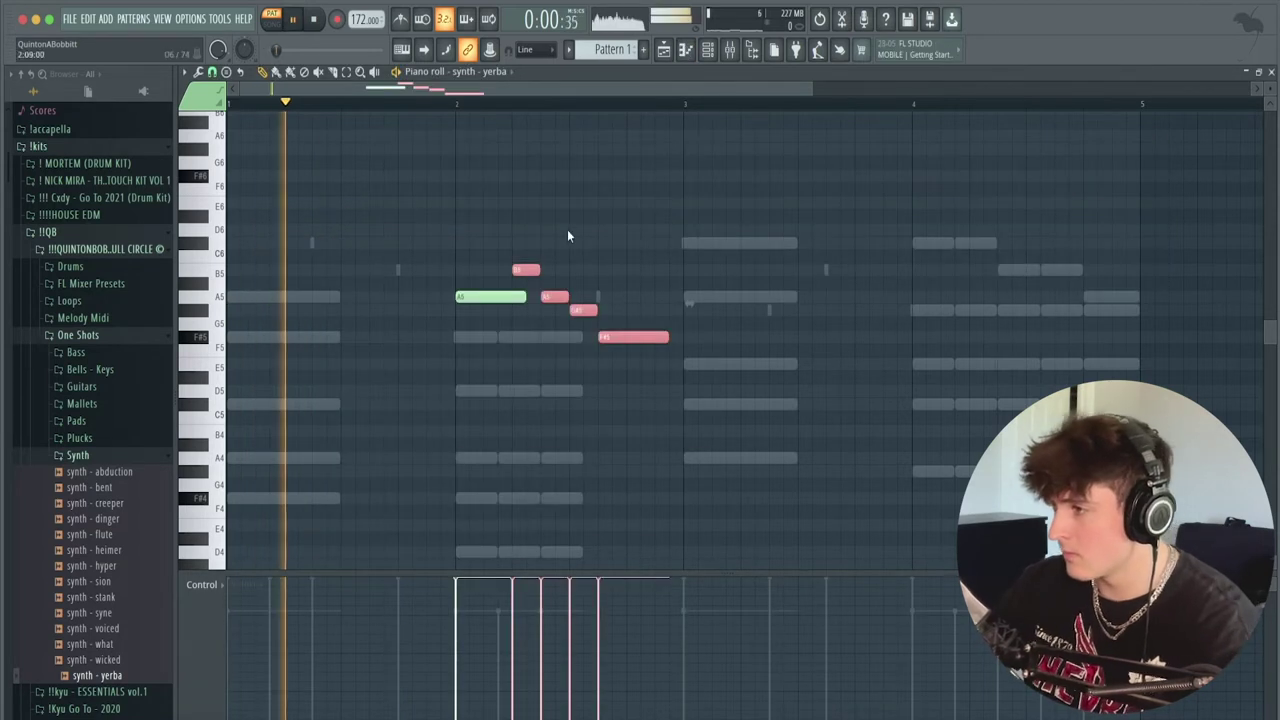
{"action": "key", "text": "space"}
{"action": "key", "text": "space"}
{"action": "left_click_drag", "start_coordinate": [523, 297], "coordinate": [510, 297]}
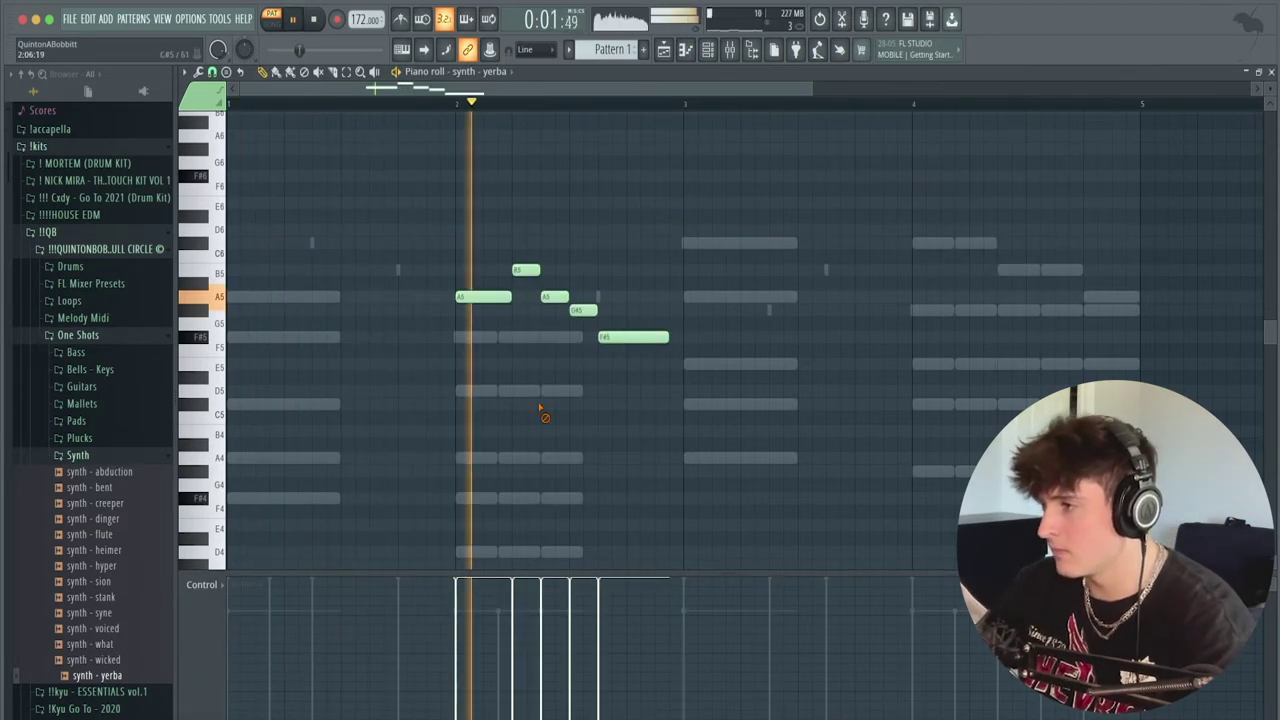
Delete the phrase's F#5, lengthen G#5 in its place, and add a C#6 at the end of bar 2.
{"action": "right_click", "coordinate": [620, 338]}
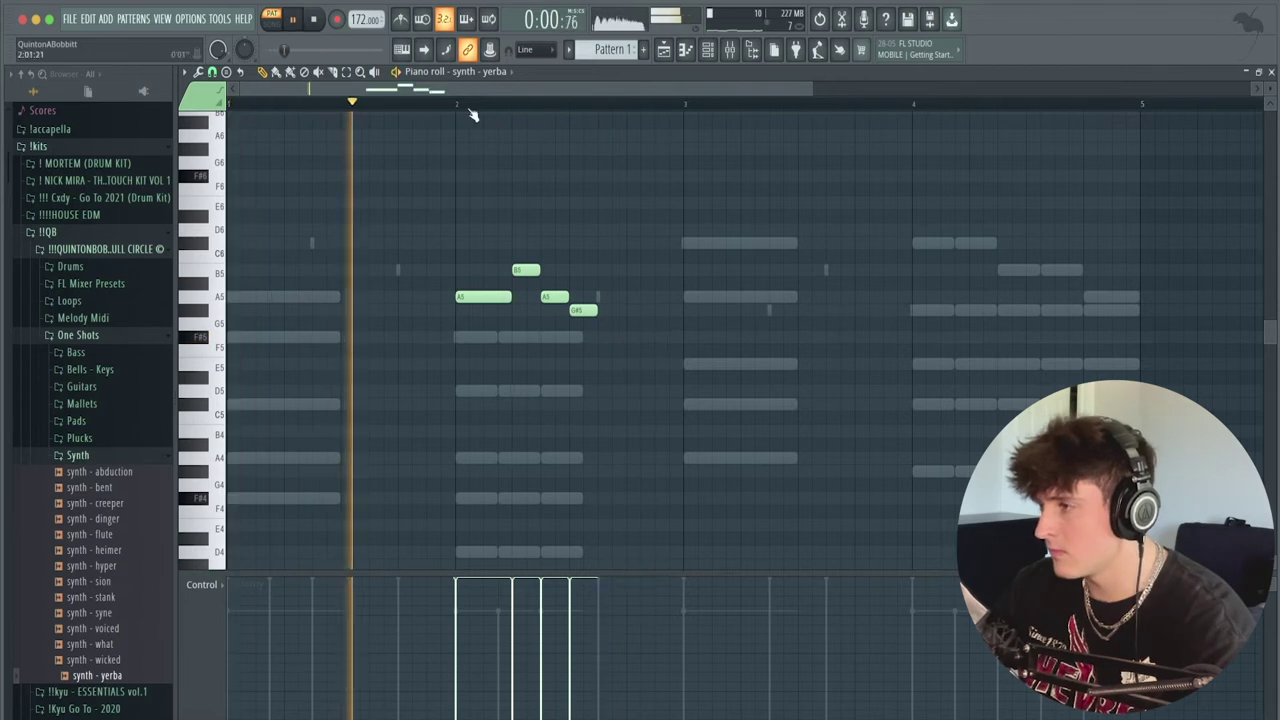
{"action": "scroll", "coordinate": [469, 112], "scroll_direction": "up", "scroll_amount": 2}
{"action": "key", "text": "space"}
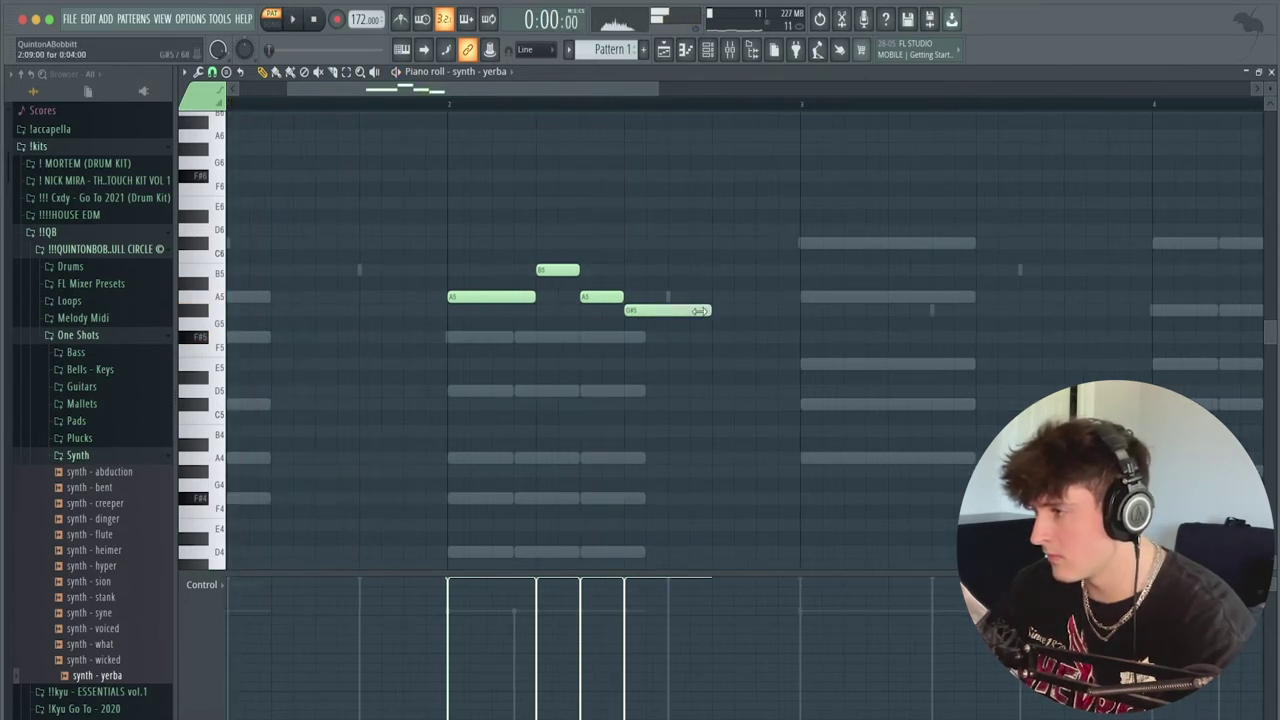
{"action": "left_click_drag", "start_coordinate": [732, 228], "coordinate": [724, 248]}
Copy the bar 2 phrase to bar 4, flip the copy horizontally with the score flipper, and play the pattern.
{"action": "scroll", "coordinate": [555, 116], "scroll_direction": "down", "scroll_amount": 3}
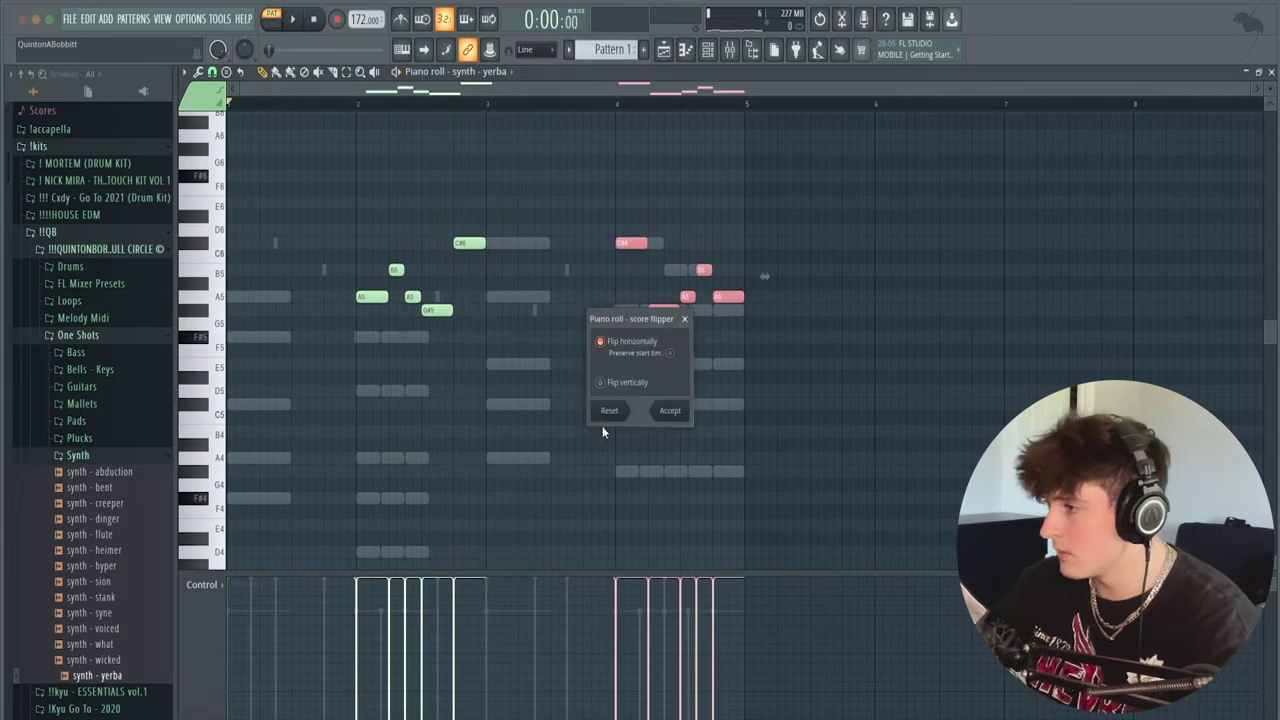
{"action": "left_click", "coordinate": [670, 411]}
{"action": "key", "text": "space"}
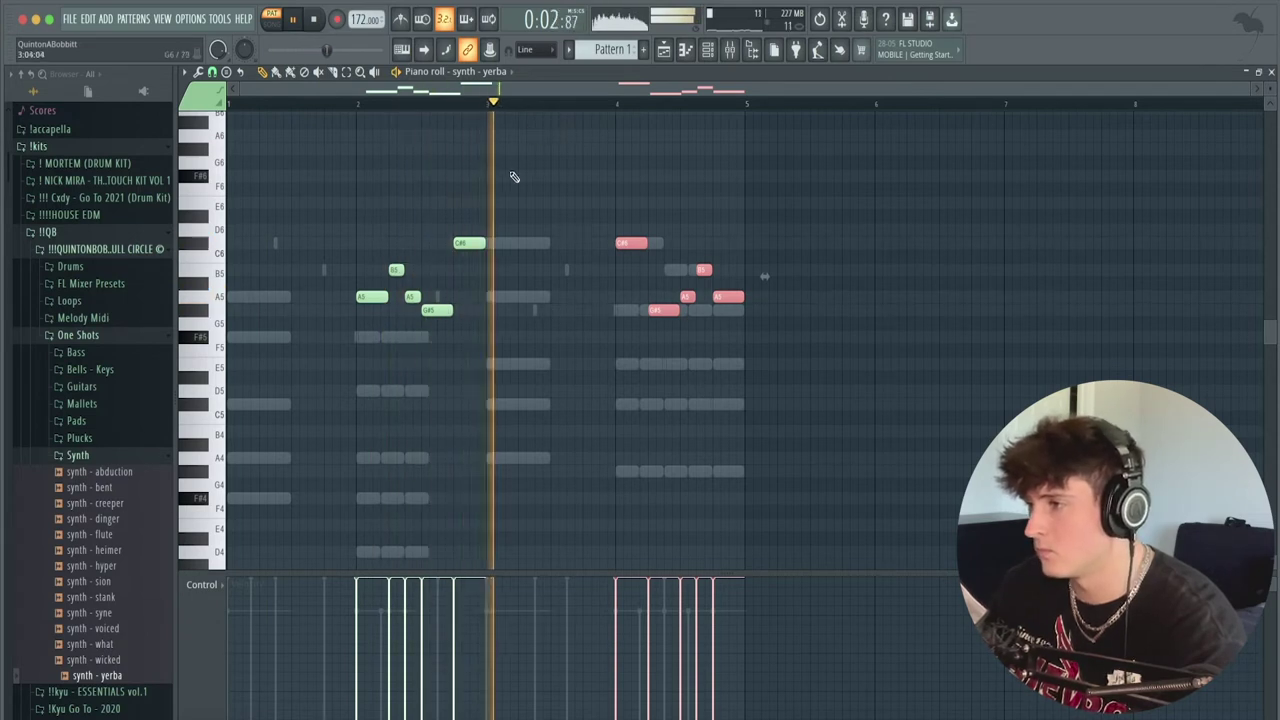
On insert 3, add Fruity parametric EQ 2 and ValhallaVintageVerb, setting the reverb's LowCut to 1150 Hz and Mix to 40%.
{"action": "left_click_drag", "start_coordinate": [473, 256], "coordinate": [496, 352]}
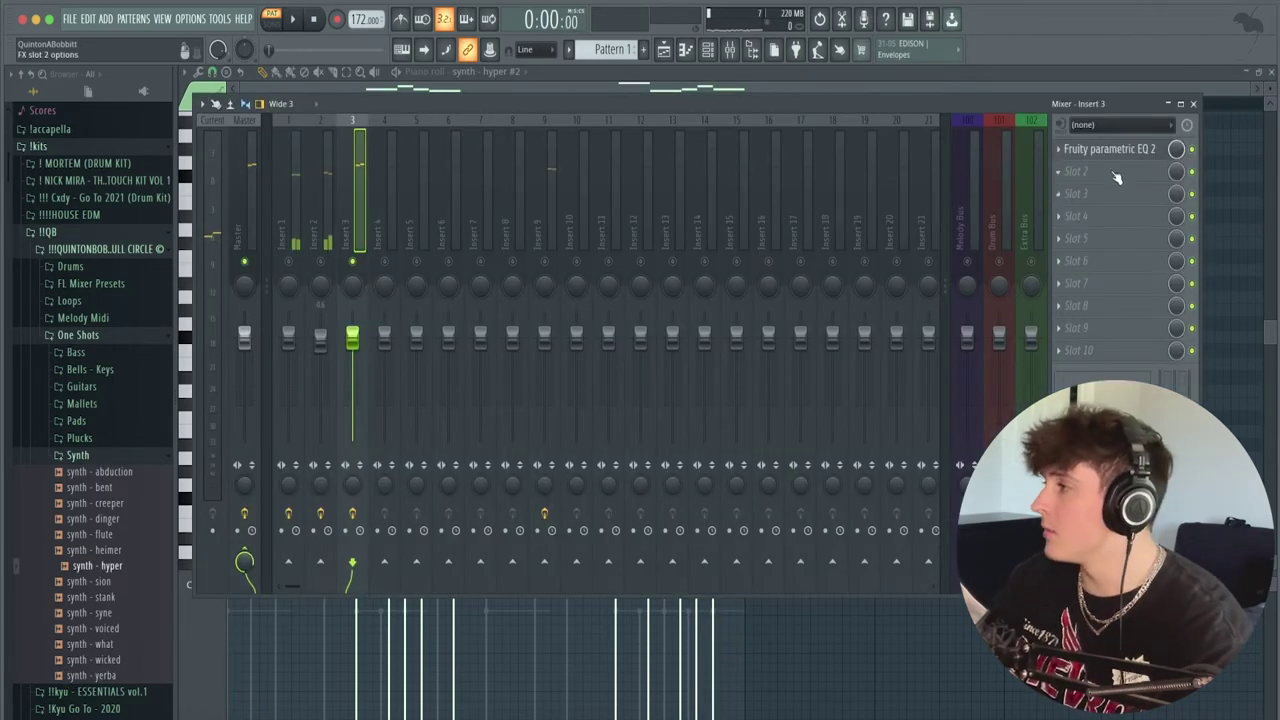
{"action": "left_click", "coordinate": [1108, 175]}
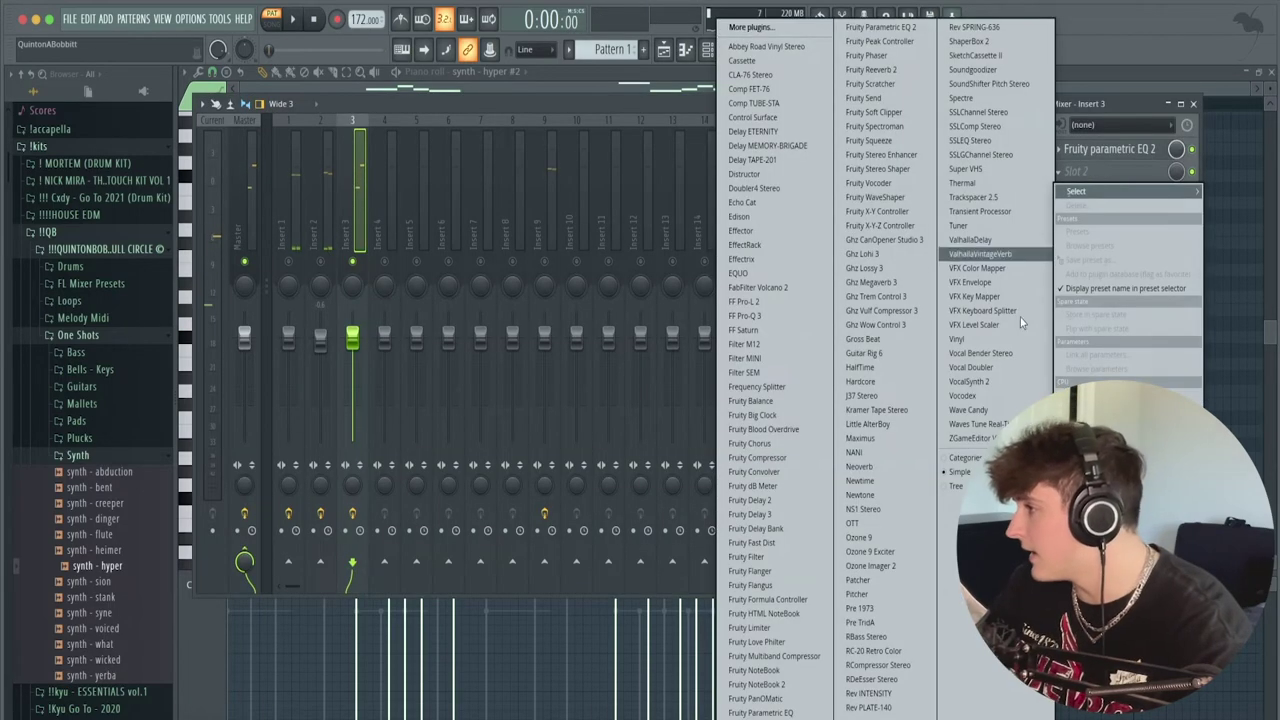
{"action": "left_click", "coordinate": [1000, 255]}
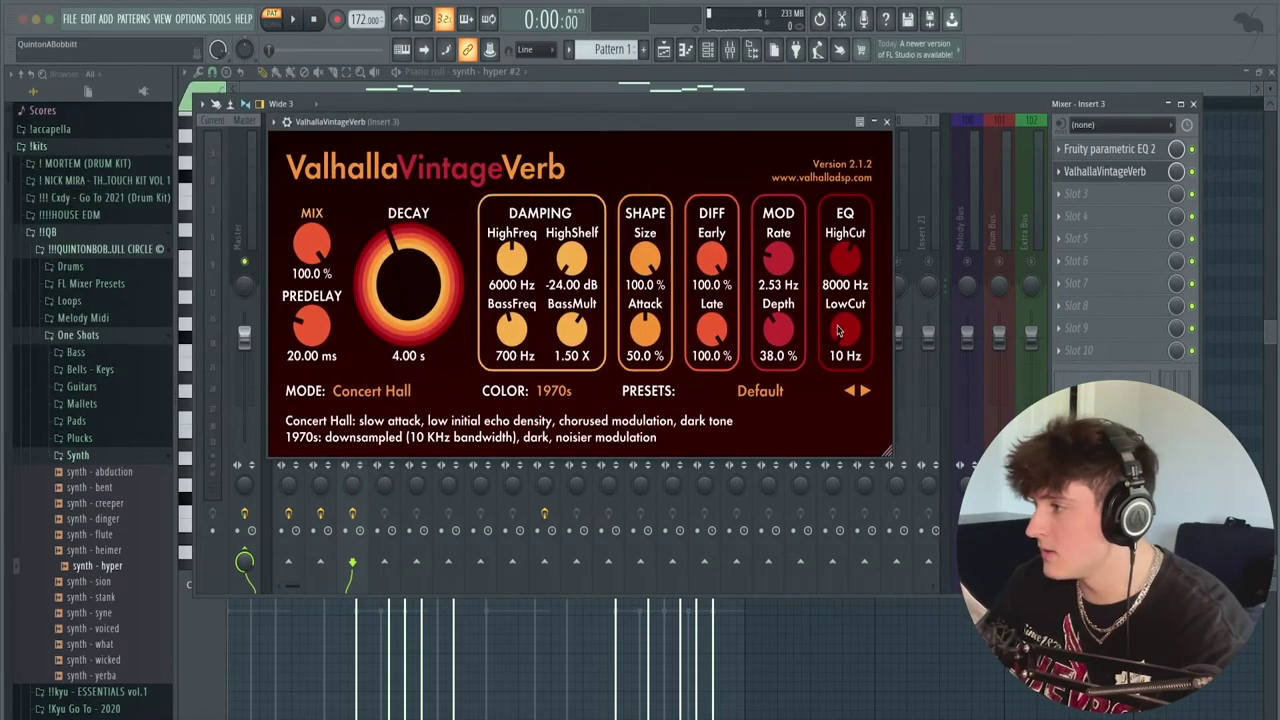
{"action": "left_click_drag", "start_coordinate": [310, 244], "coordinate": [297, 345]}
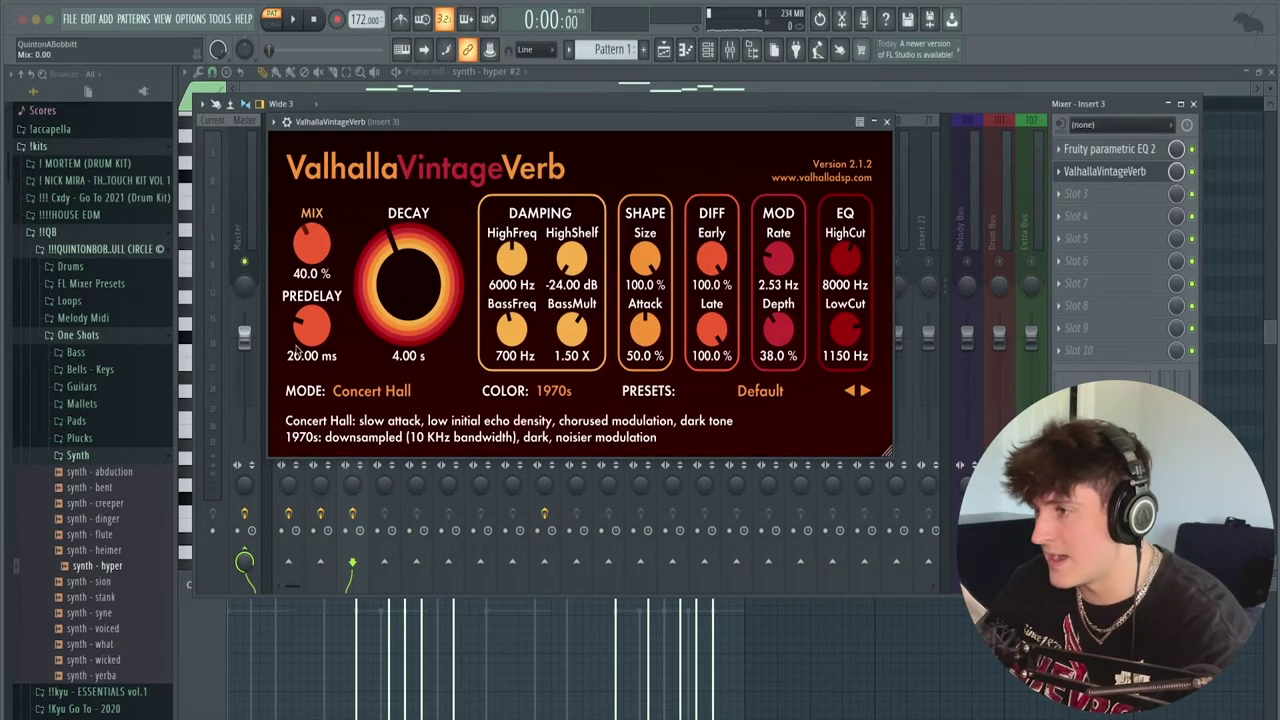
Play the pattern and lower the volume of mixer insert 3 slightly.
{"action": "key", "text": "Escape"}
{"action": "key", "text": "space"}
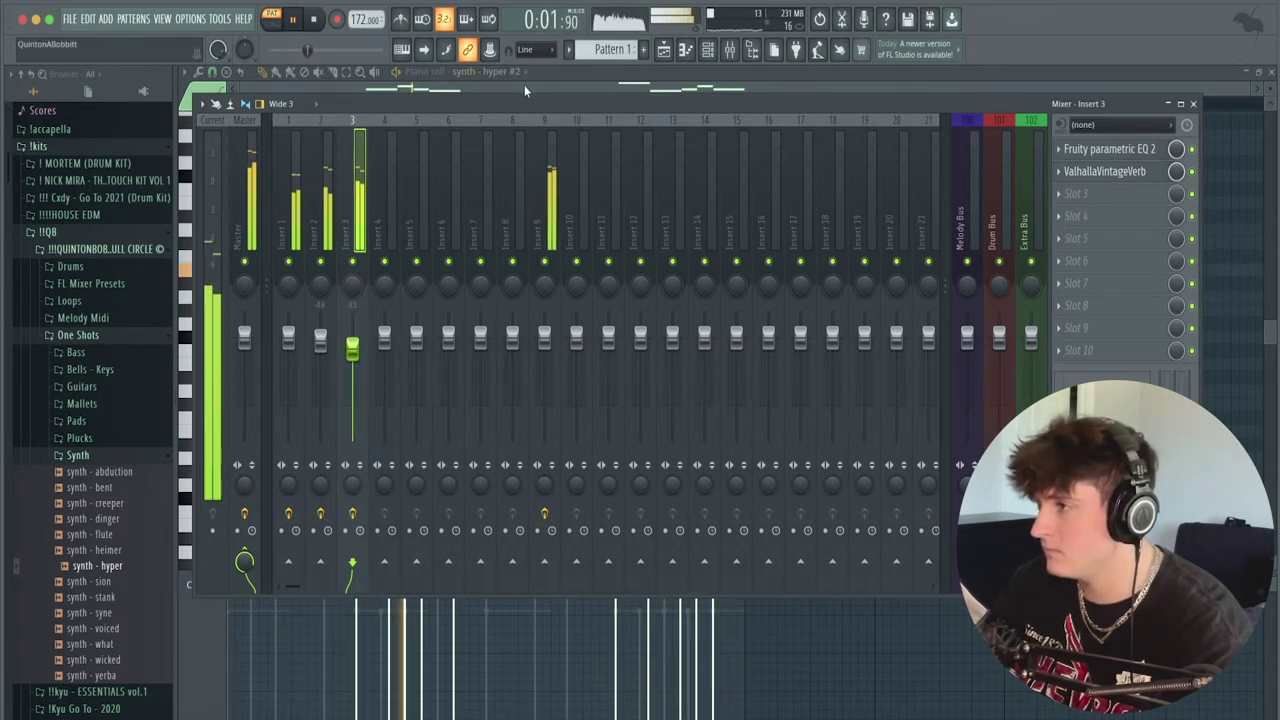
{"action": "left_click_drag", "start_coordinate": [352, 341], "coordinate": [352, 347]}
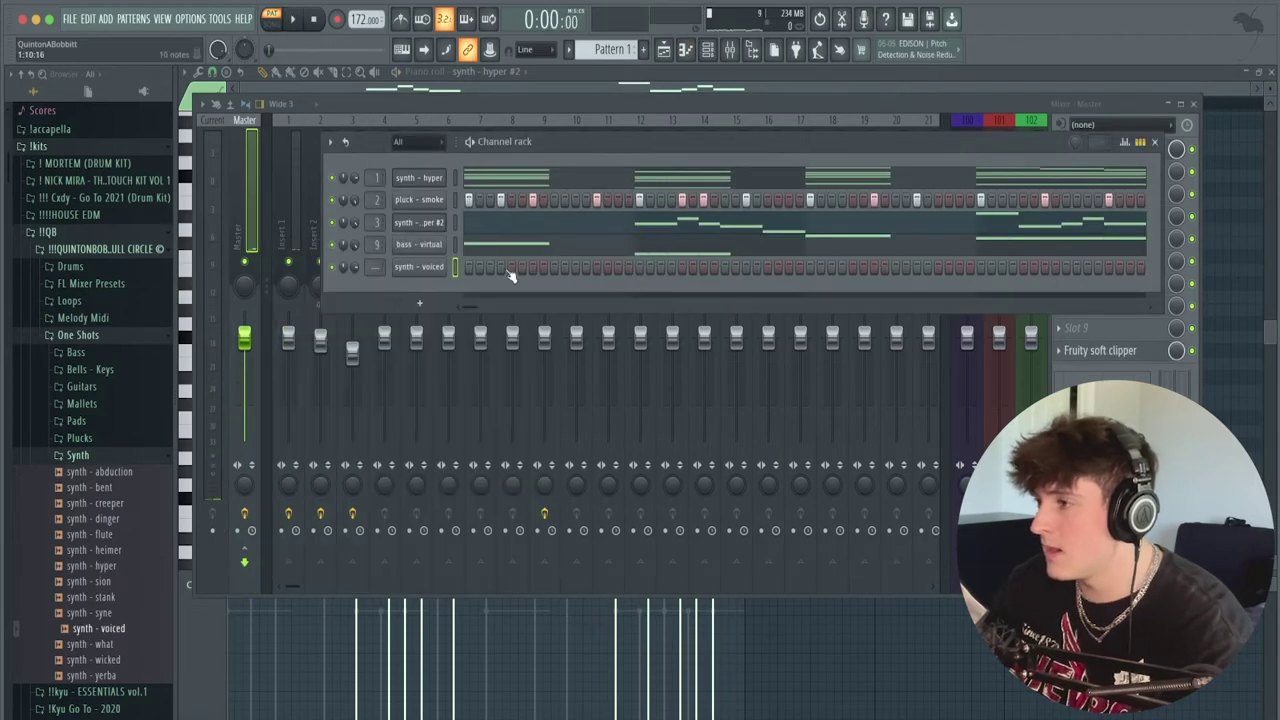
Add synth - voiced as a new channel and enable its volume envelope with a 31% release.
{"action": "left_click", "coordinate": [432, 268]}
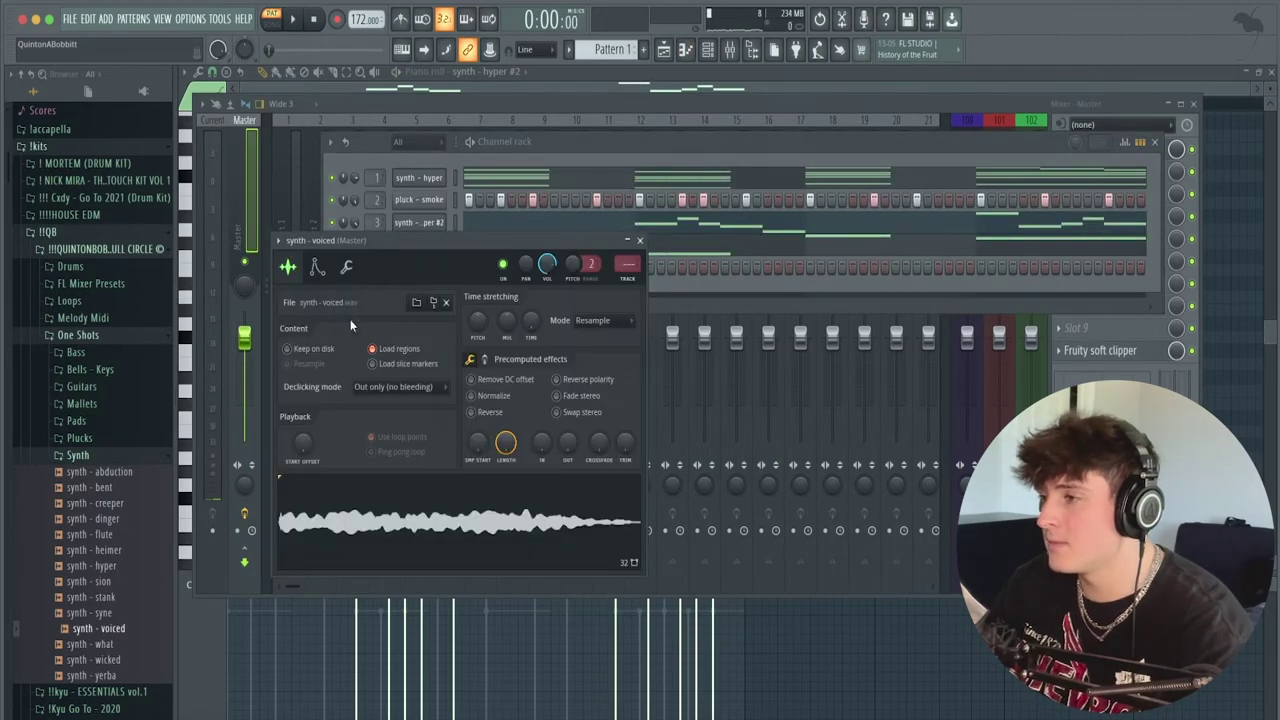
{"action": "left_click", "coordinate": [318, 268]}
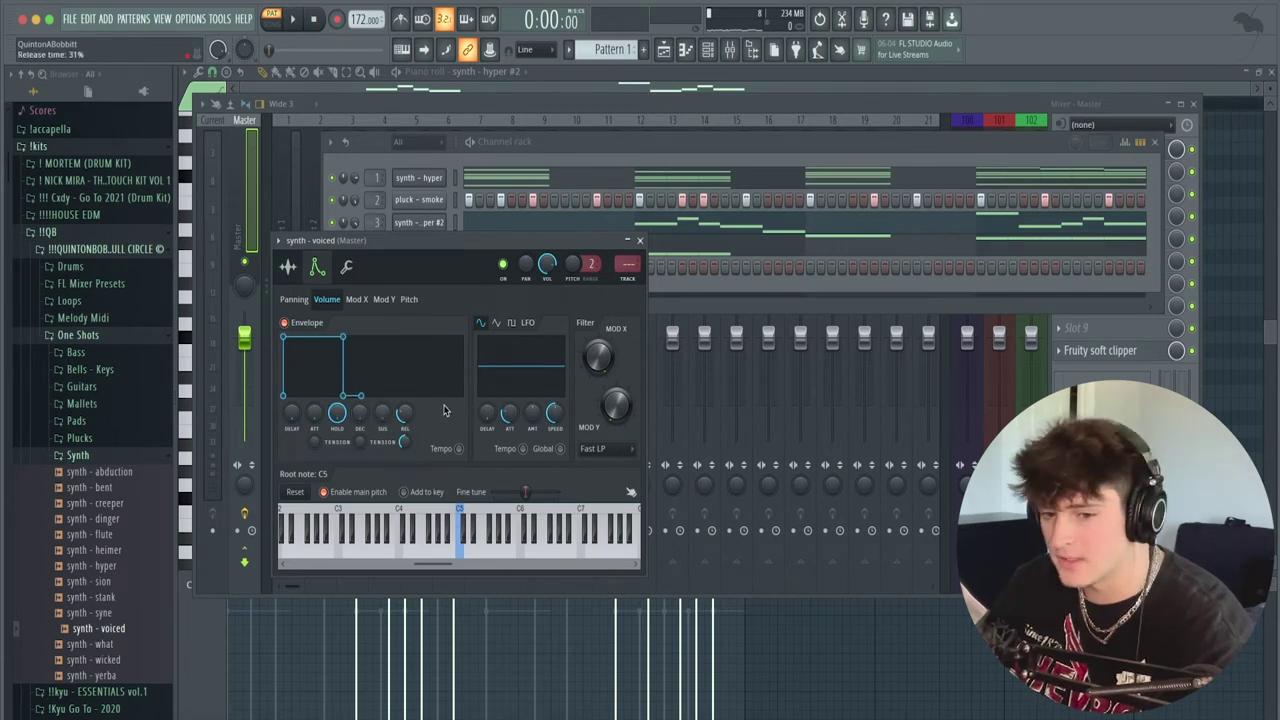
{"action": "left_click", "coordinate": [640, 241]}
Draw synth - voiced notes C#6, A5, E5, F#5, G#5, B5 across bars 1–2 and B5, E5, F#5, G#5, A5, C#6 across bars 3–4.
{"action": "right_click", "coordinate": [422, 270]}
{"action": "key", "text": "space"}
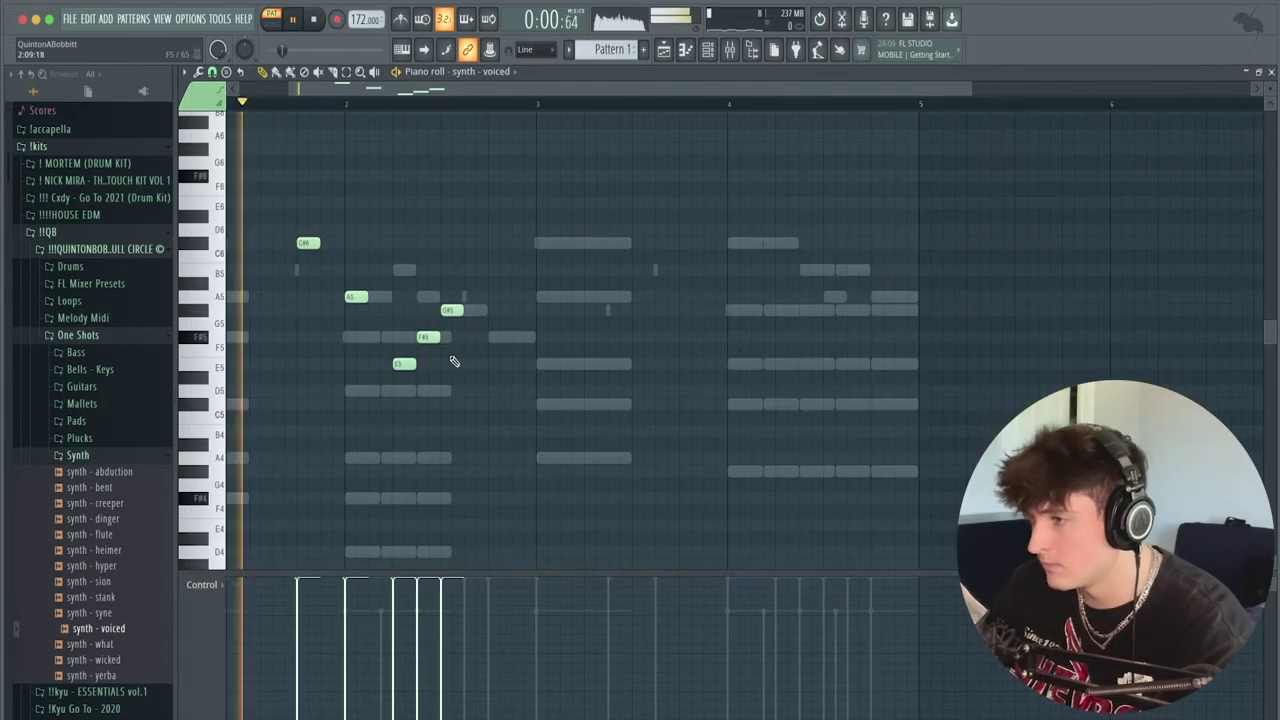
{"action": "key", "text": "space"}
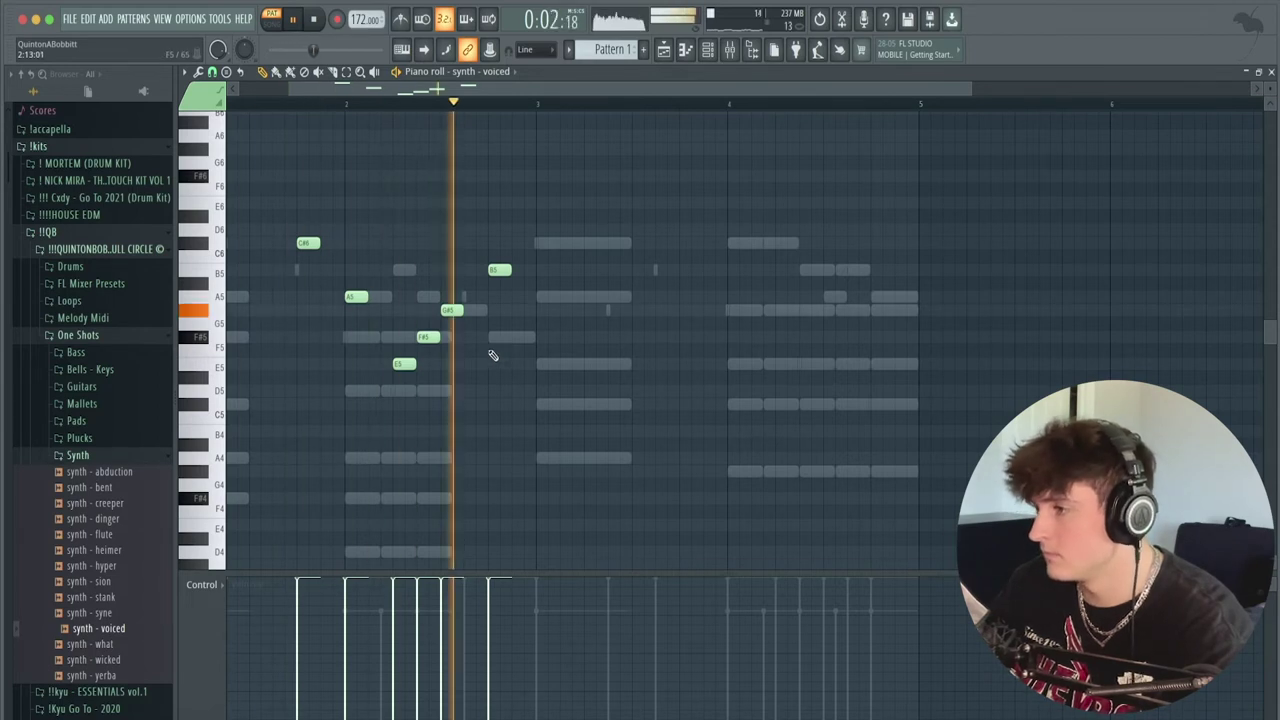
{"action": "key", "text": "space"}
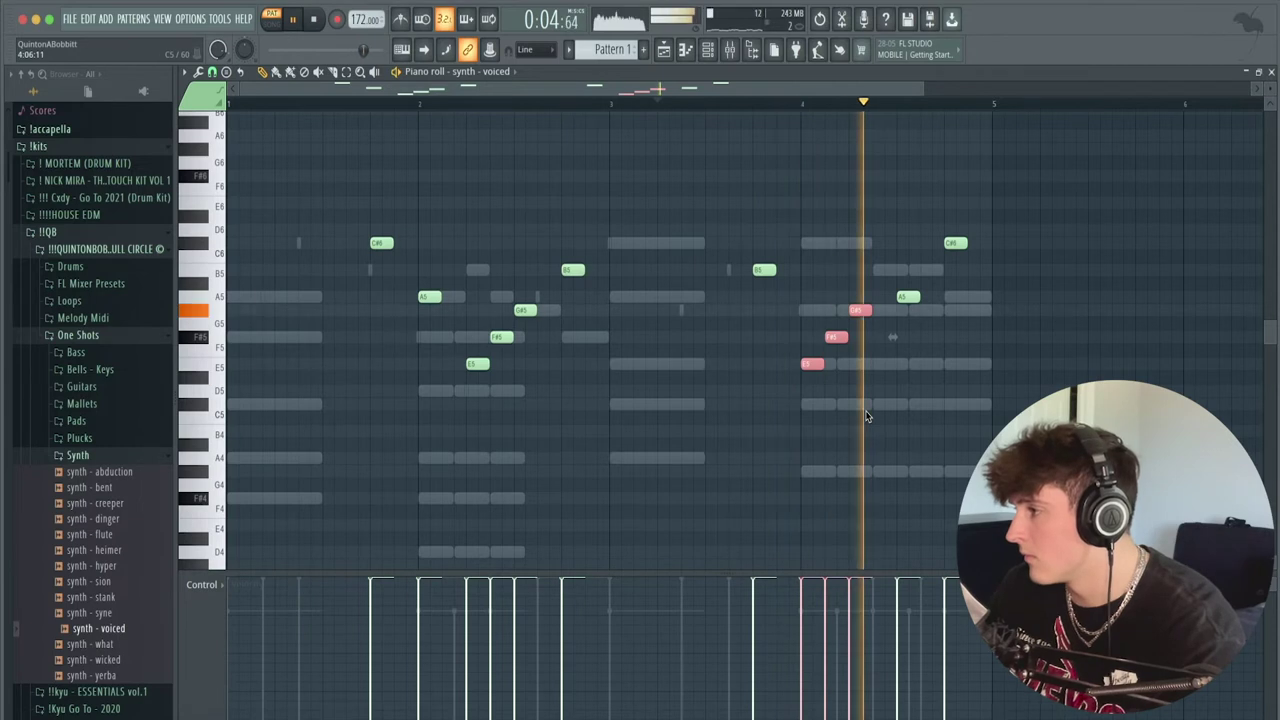
{"action": "left_click", "coordinate": [234, 104]}
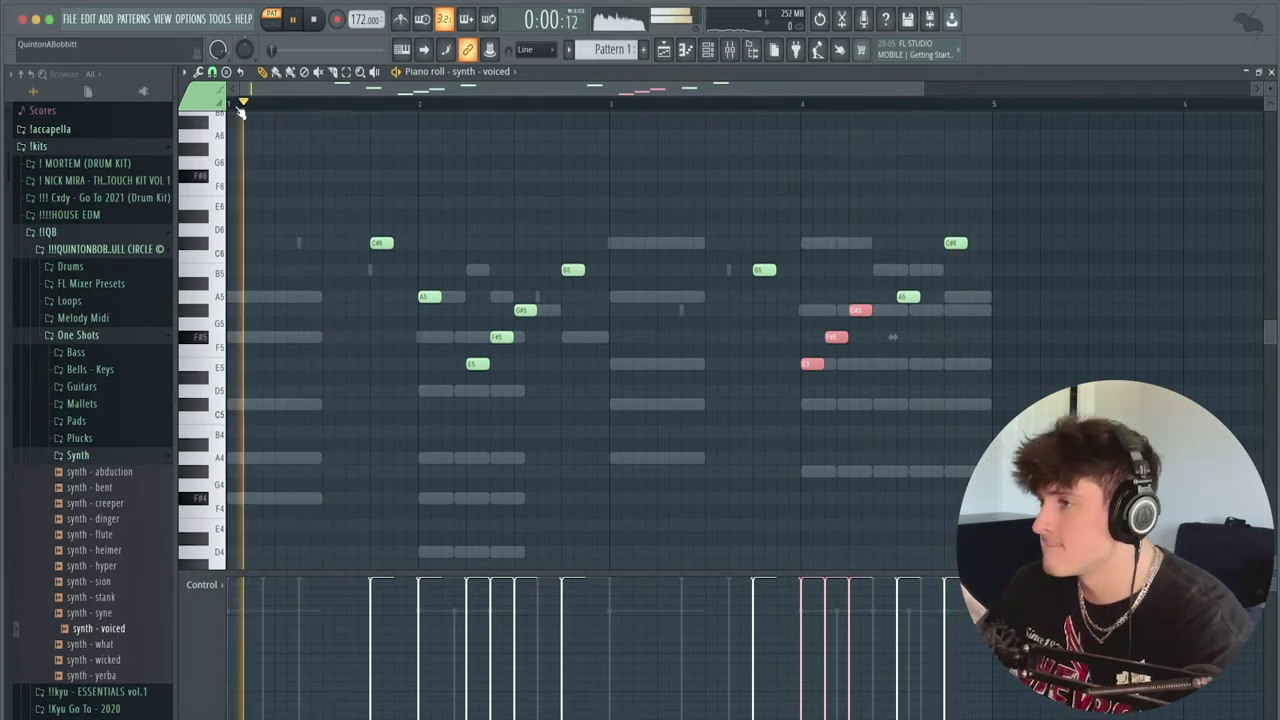
Rework the bar 4 notes of synth - voiced to C#6, G#5, A5, B5, G#5 and play the pattern.
{"action": "right_click", "coordinate": [654, 438]}
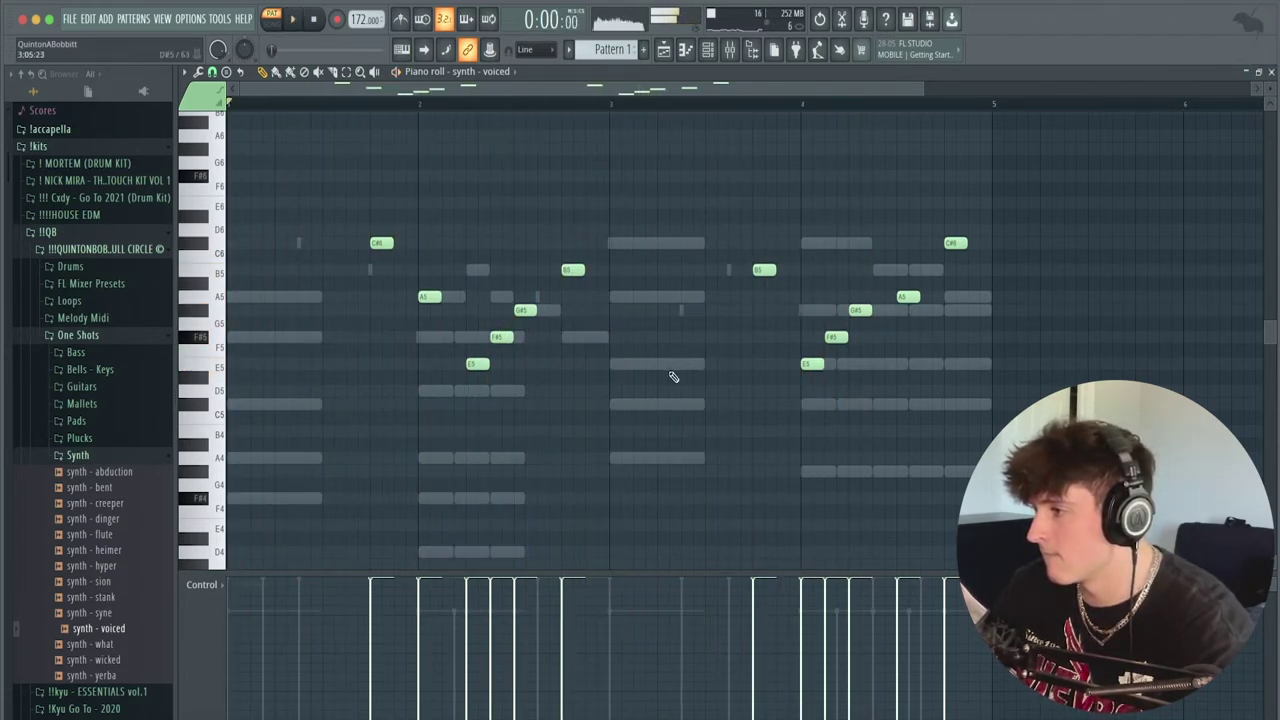
{"action": "key", "text": "space"}
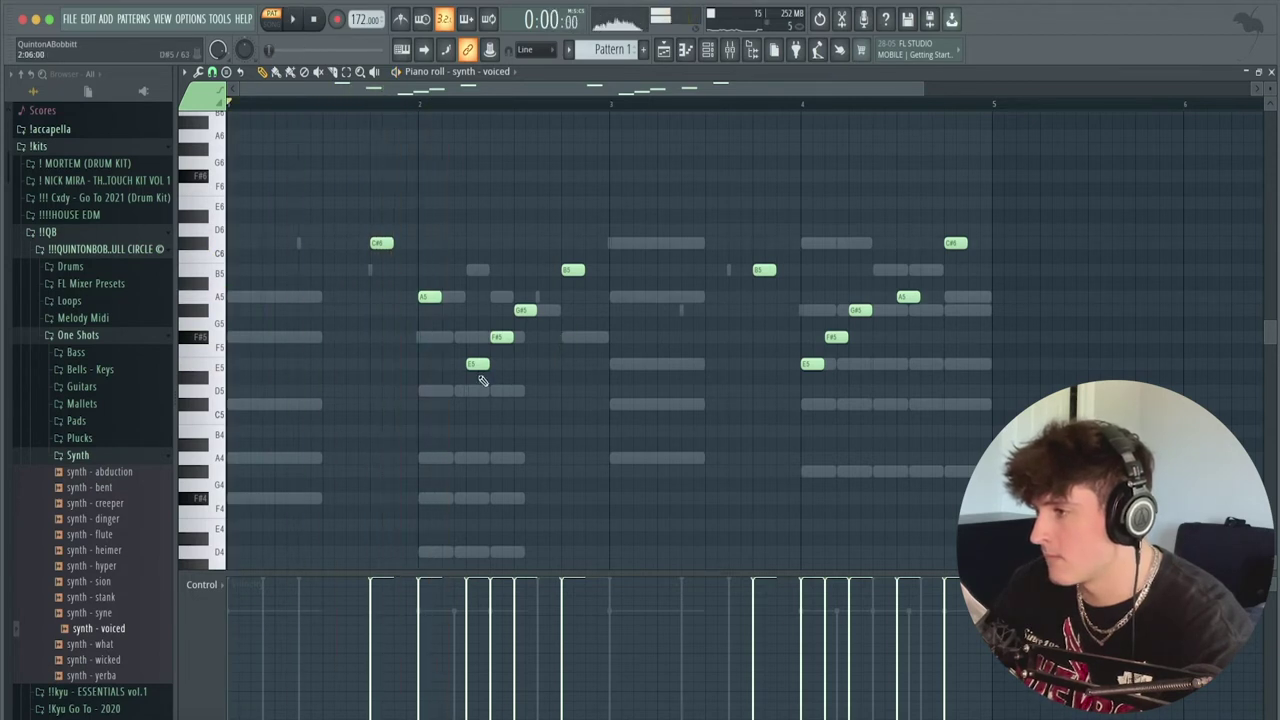
{"action": "left_click_drag", "start_coordinate": [471, 297], "coordinate": [474, 297]}
{"action": "key", "text": "space"}
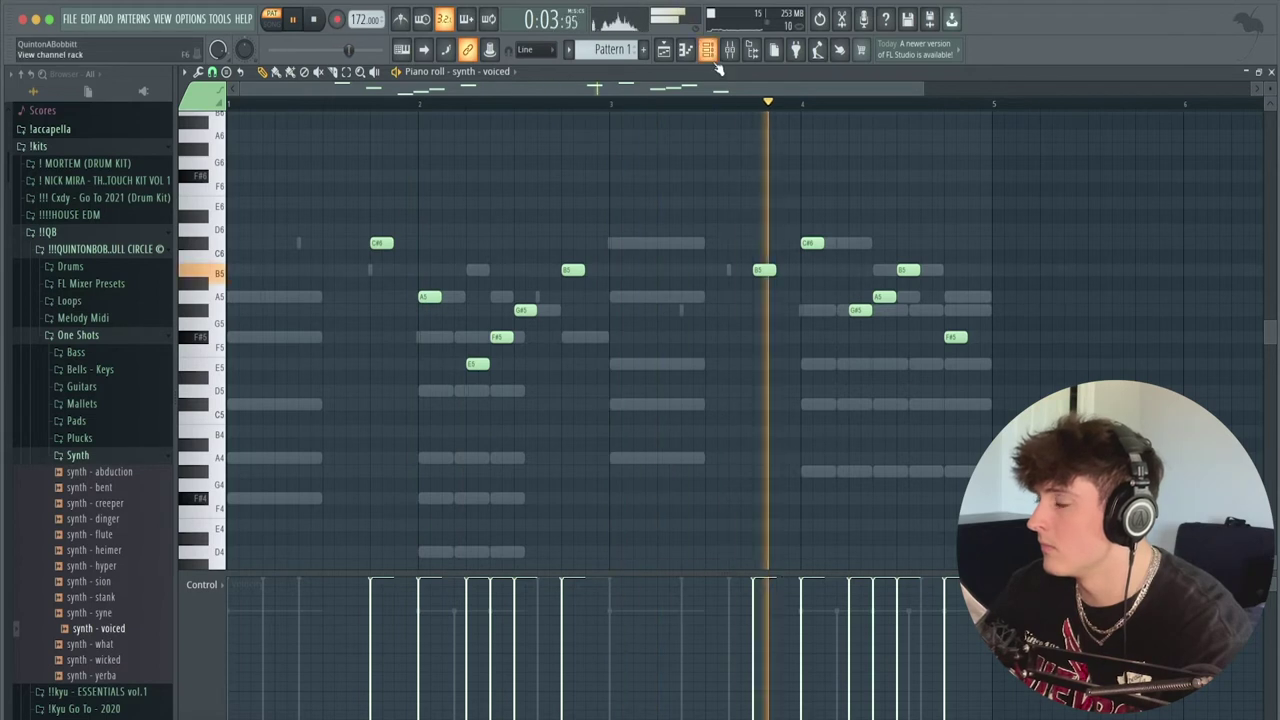
{"action": "key", "text": "space"}
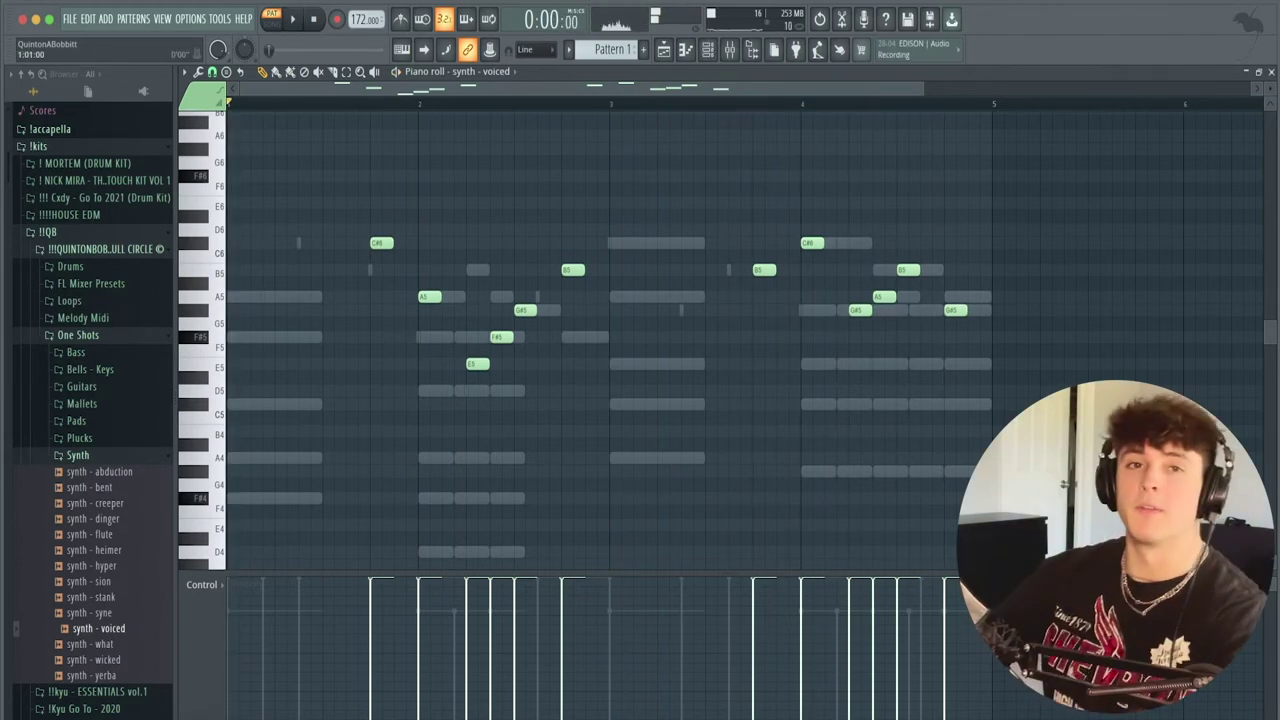
Route the synth - voiced channel to mixer insert 4 and move it above bass - virtual.
{"action": "left_click", "coordinate": [704, 49]}
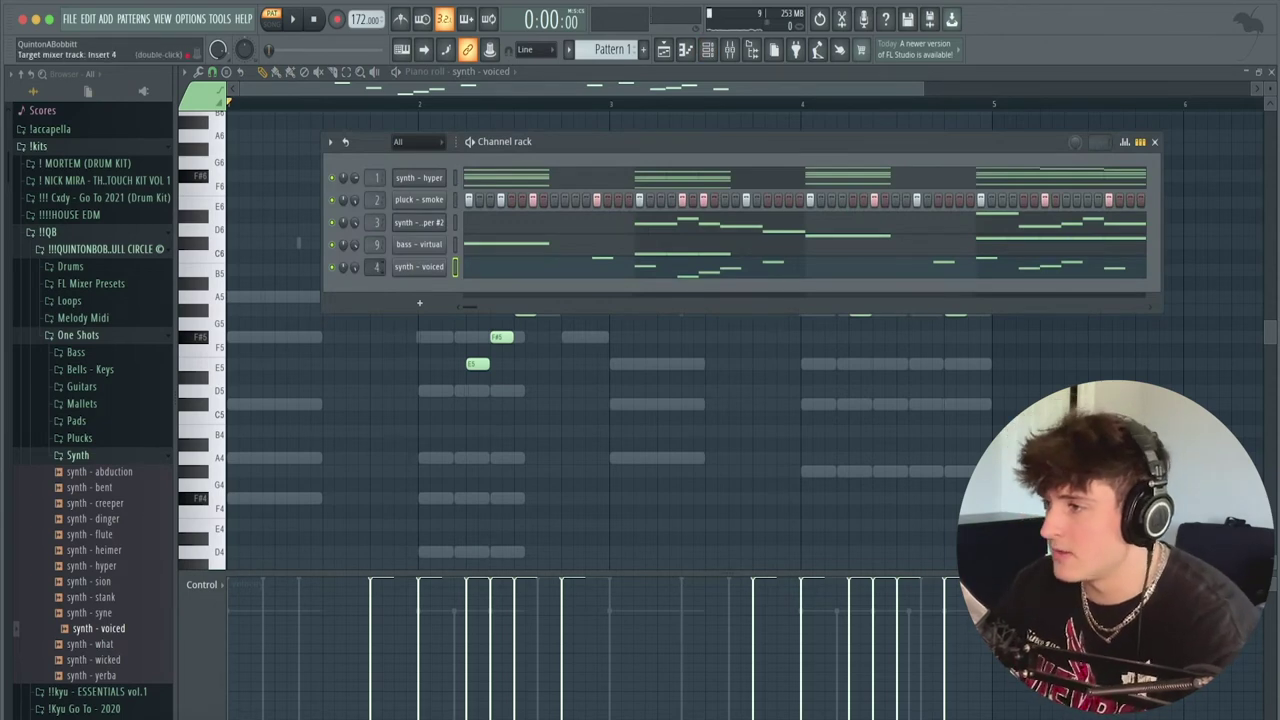
{"action": "key", "text": "alt+Up"}
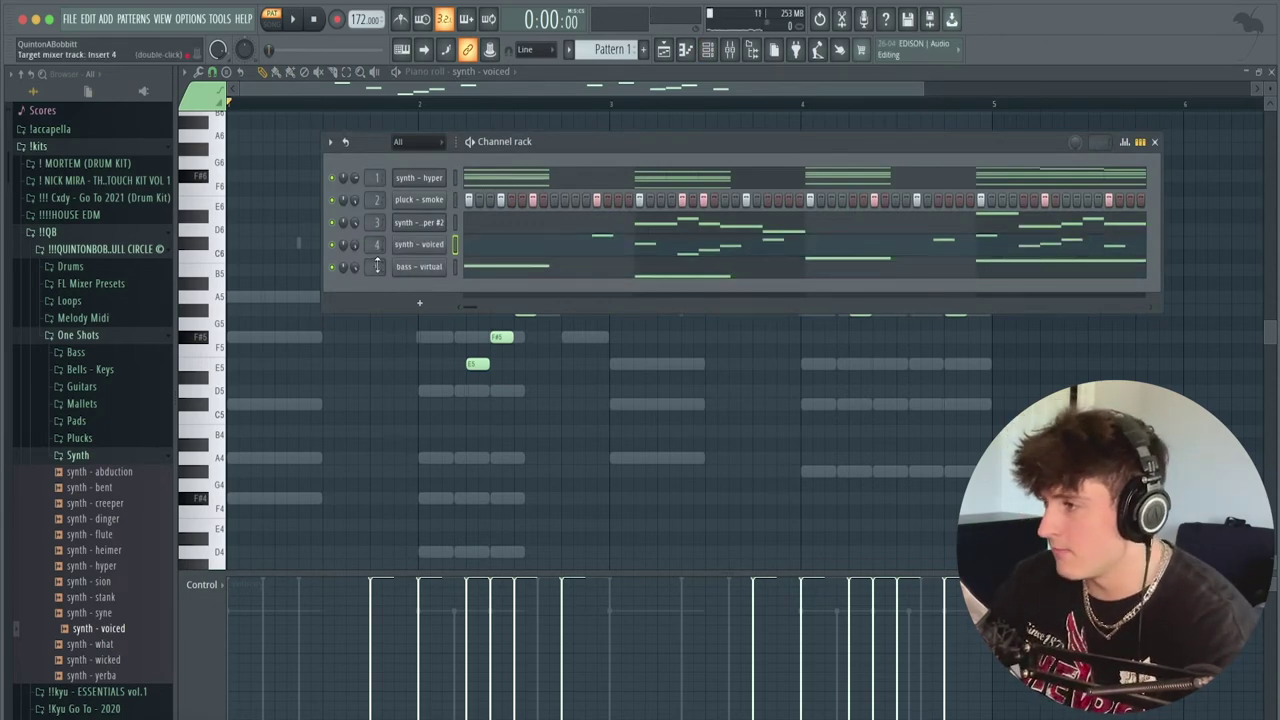
Raise insert 4's volume slightly and add ValhallaVintageVerb with Mix 27.6%, Decay 2.81 s and LowCut 1130 Hz.
{"action": "left_click", "coordinate": [731, 50]}
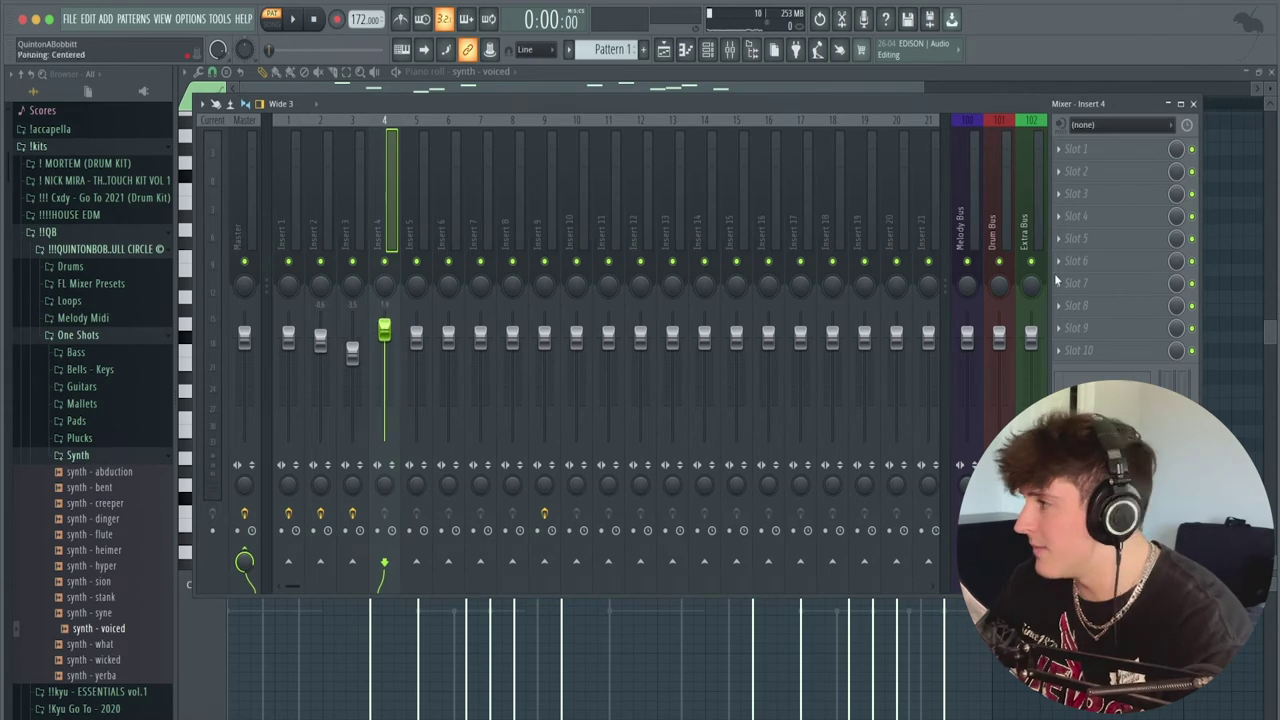
{"action": "left_click", "coordinate": [1110, 149]}
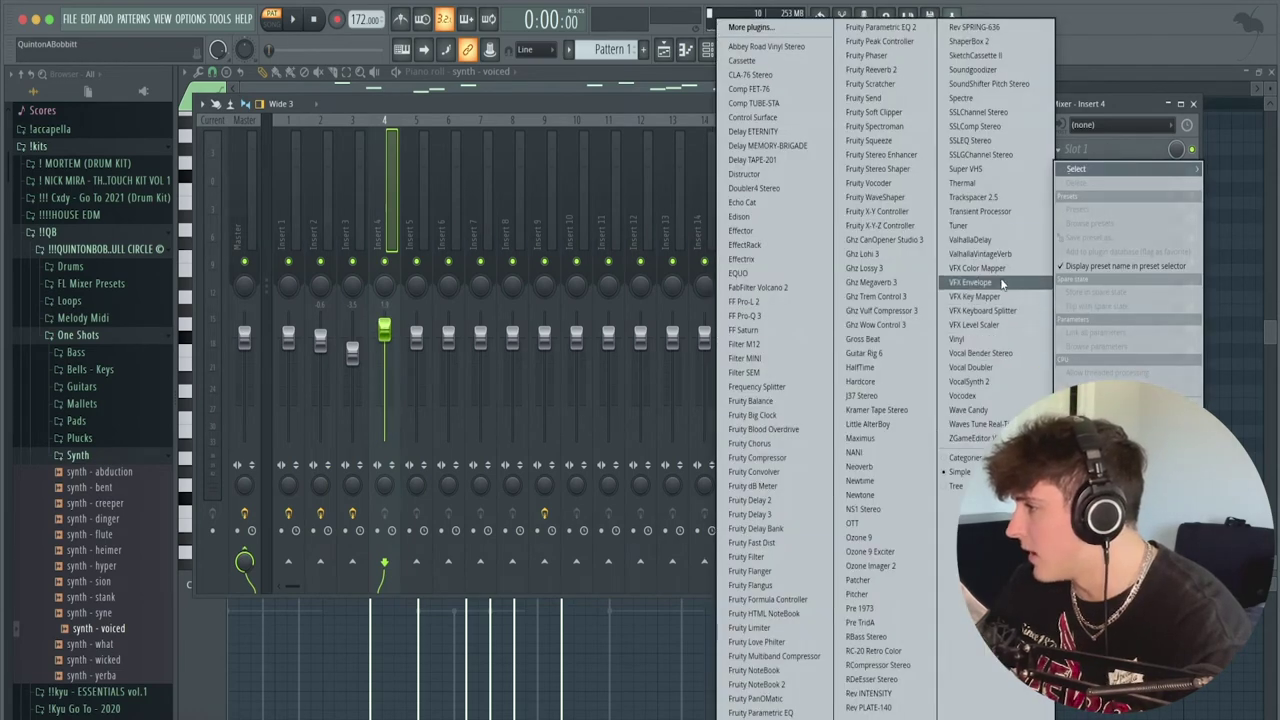
{"action": "left_click", "coordinate": [975, 253]}
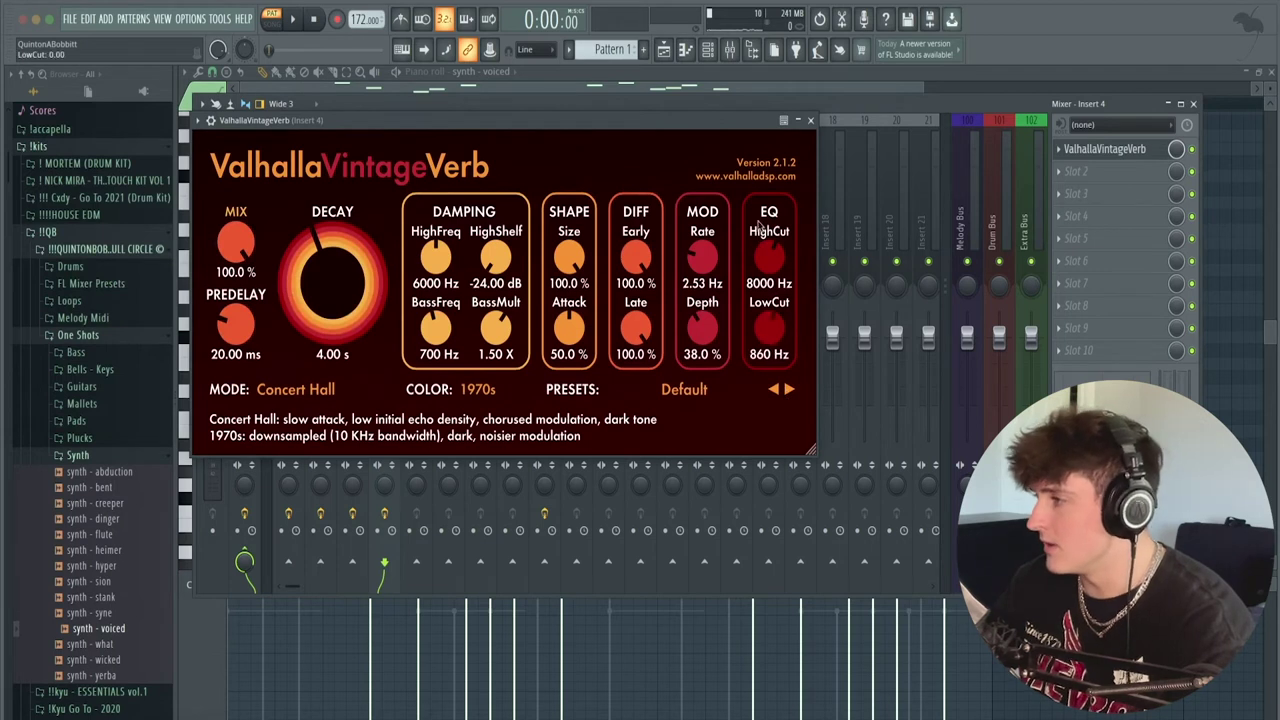
{"action": "left_click_drag", "start_coordinate": [236, 243], "coordinate": [188, 405]}
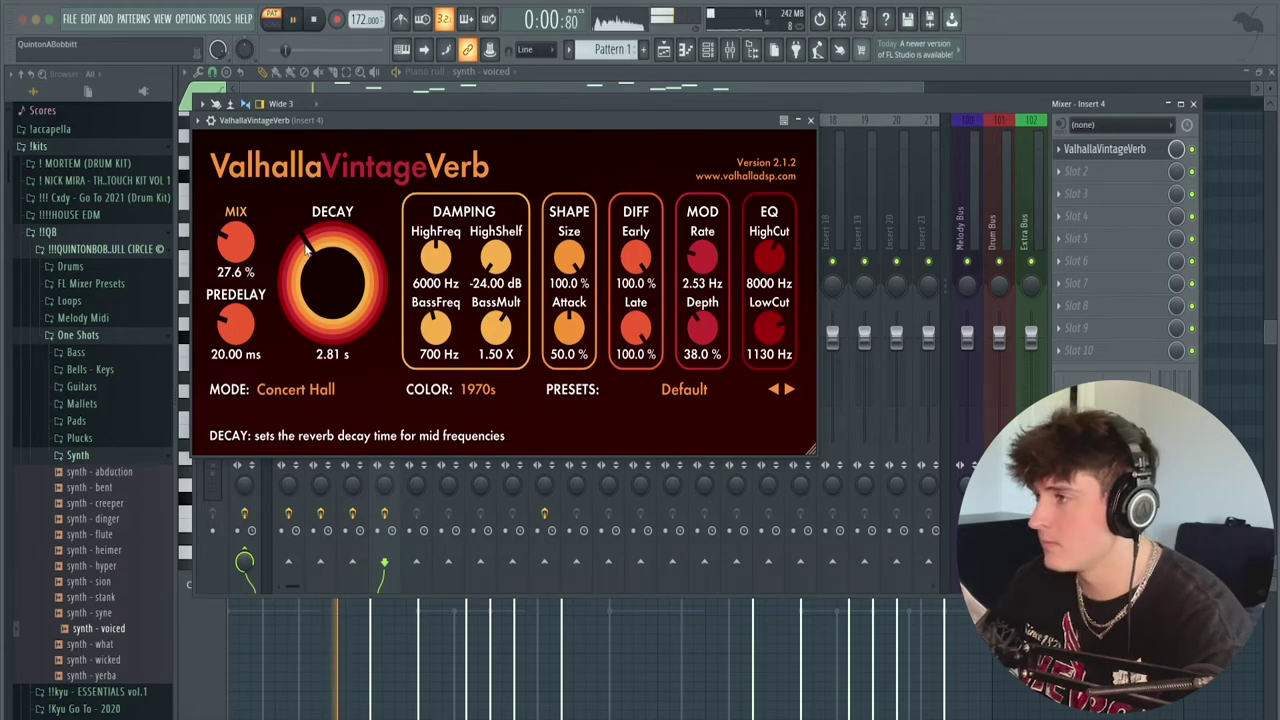
{"action": "left_click", "coordinate": [810, 120]}
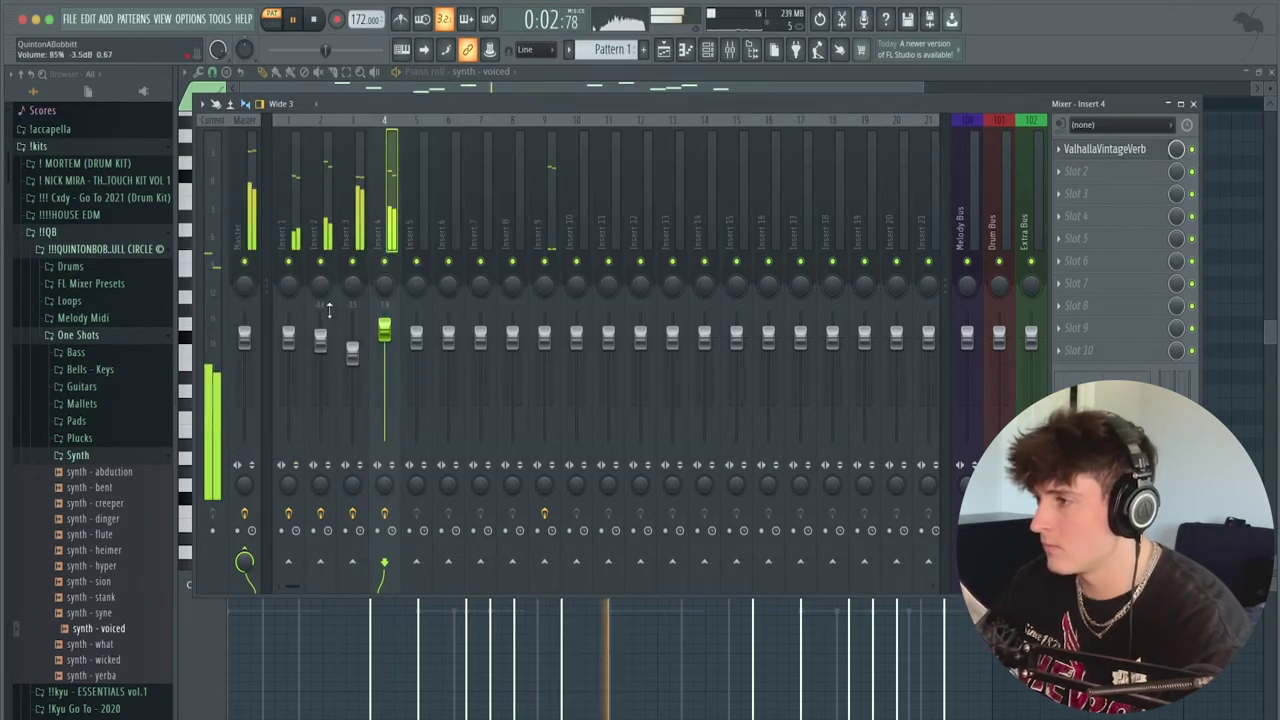
Lower the volume of inserts 1 to 9 together, and reduce insert 9 a little further.
{"action": "left_click", "coordinate": [250, 175]}
{"action": "key", "text": "space"}
{"action": "left_click_drag", "start_coordinate": [297, 187], "coordinate": [548, 190]}
{"action": "left_click_drag", "start_coordinate": [544, 340], "coordinate": [544, 346]}
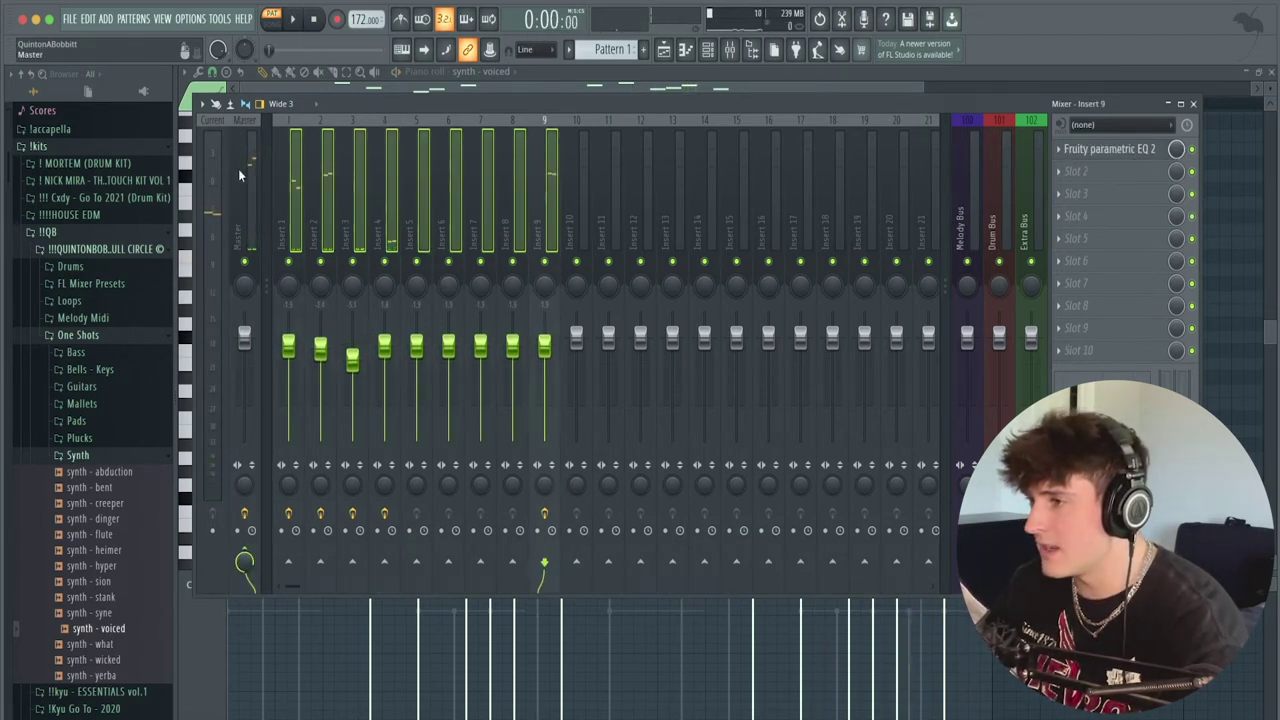
{"action": "key", "text": "space"}
{"action": "left_click", "coordinate": [554, 189]}
{"action": "left_click_drag", "start_coordinate": [540, 335], "coordinate": [540, 345]}
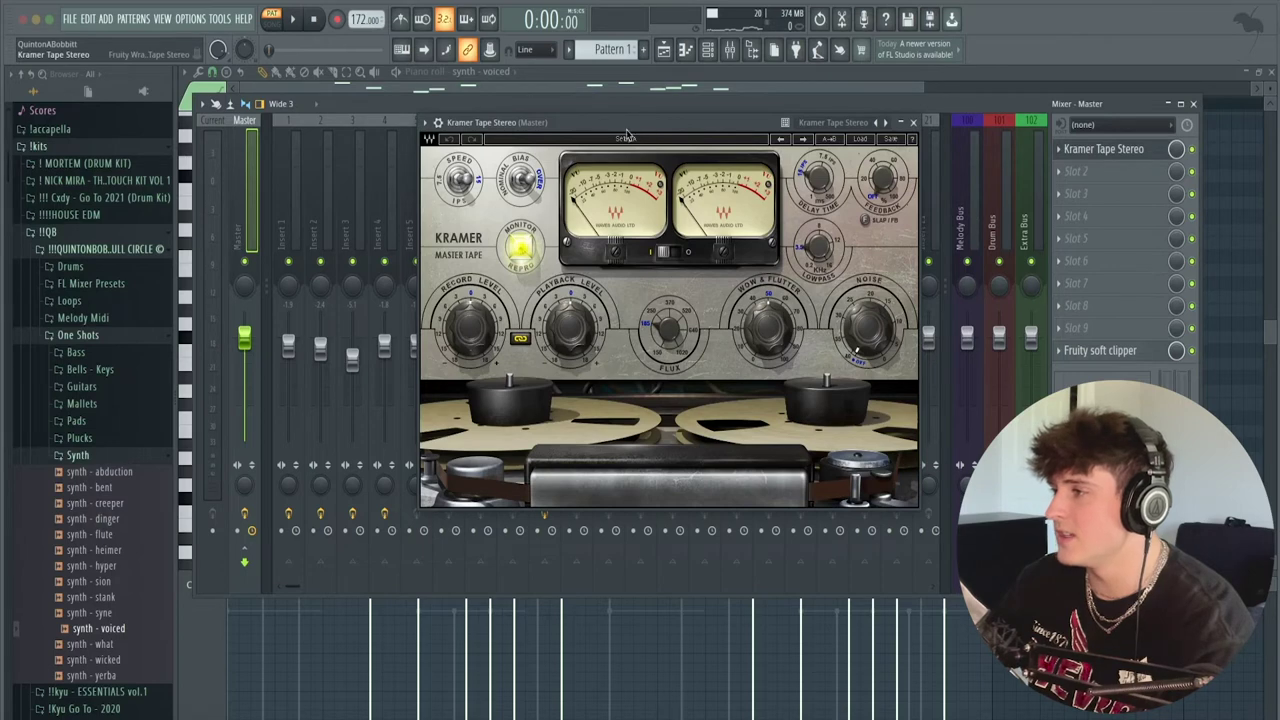
Add Kramer Tape Stereo to the master track and play the pattern through it.
{"action": "left_click_drag", "start_coordinate": [636, 133], "coordinate": [608, 135]}
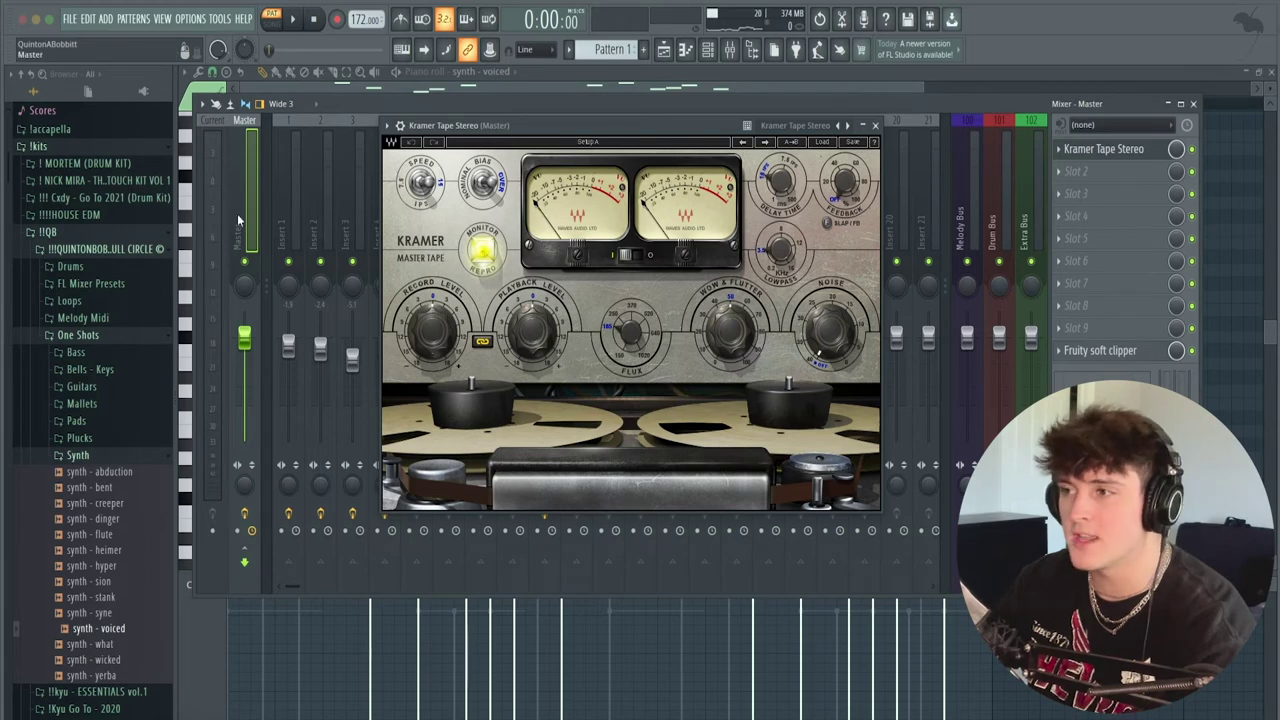
{"action": "left_click", "coordinate": [877, 125]}
{"action": "key", "text": "space"}
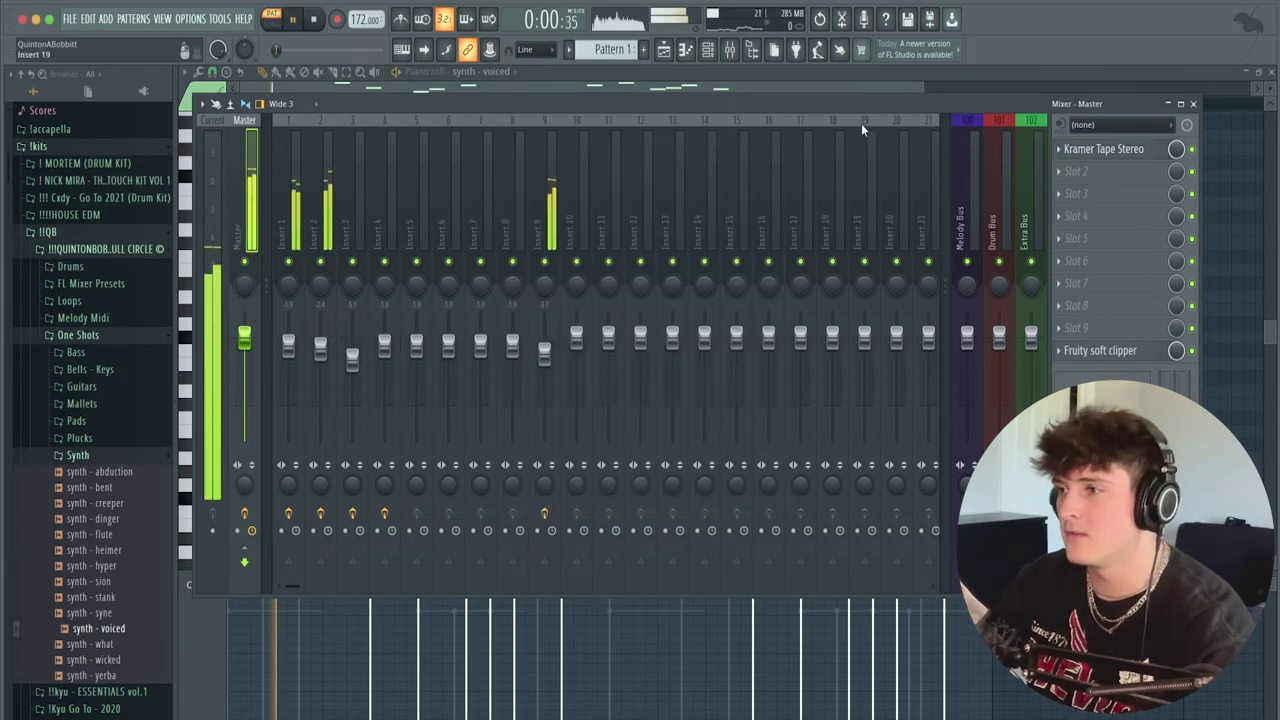
{"action": "left_click", "coordinate": [1100, 150]}
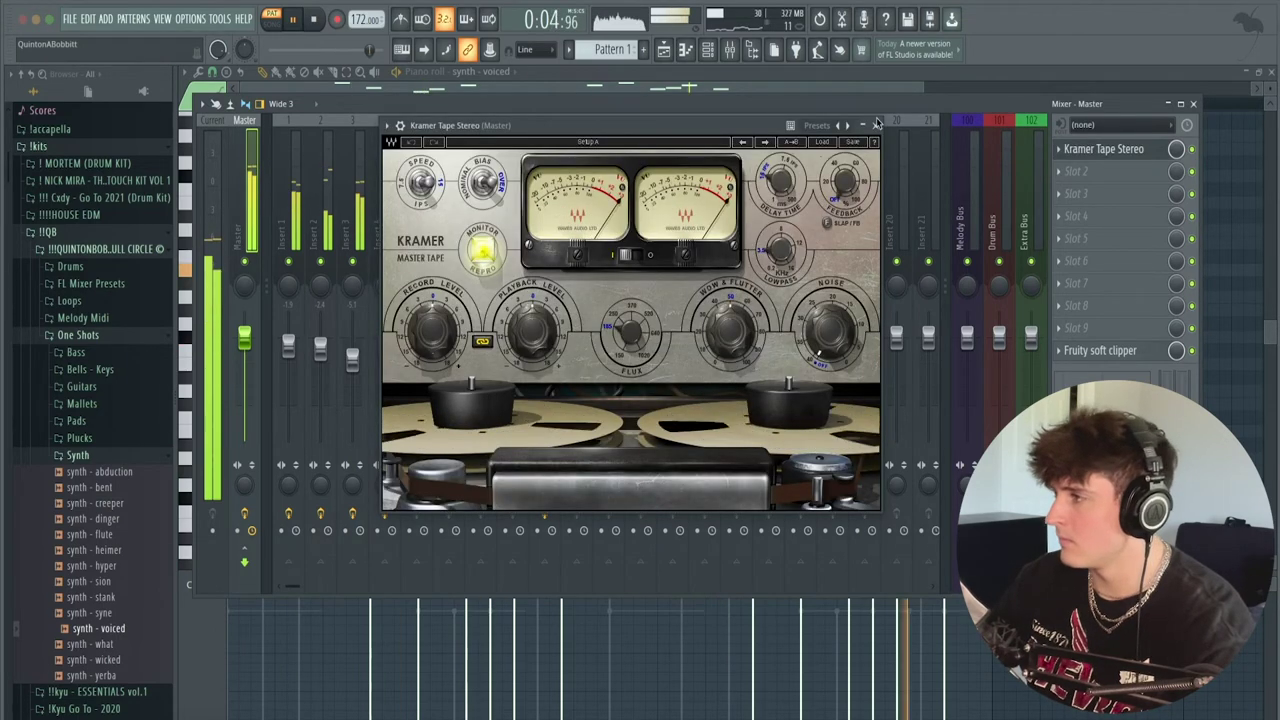
{"action": "left_click", "coordinate": [875, 125]}
{"action": "key", "text": "space"}
{"action": "key", "text": "F9"}
In the playlist, place a Pattern 1 clip on track 6 and duplicate the clips on tracks 1–6 into bars 5–8.
{"action": "left_click", "coordinate": [663, 52]}
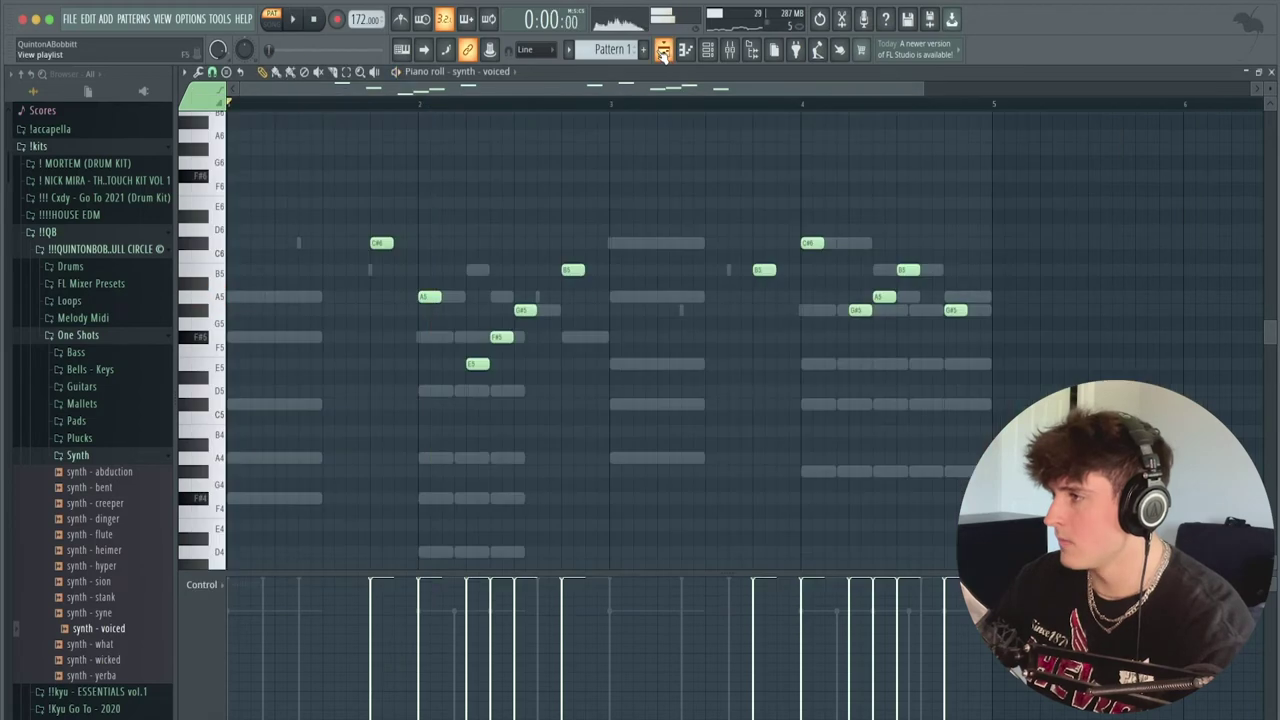
{"action": "left_click", "coordinate": [663, 52]}
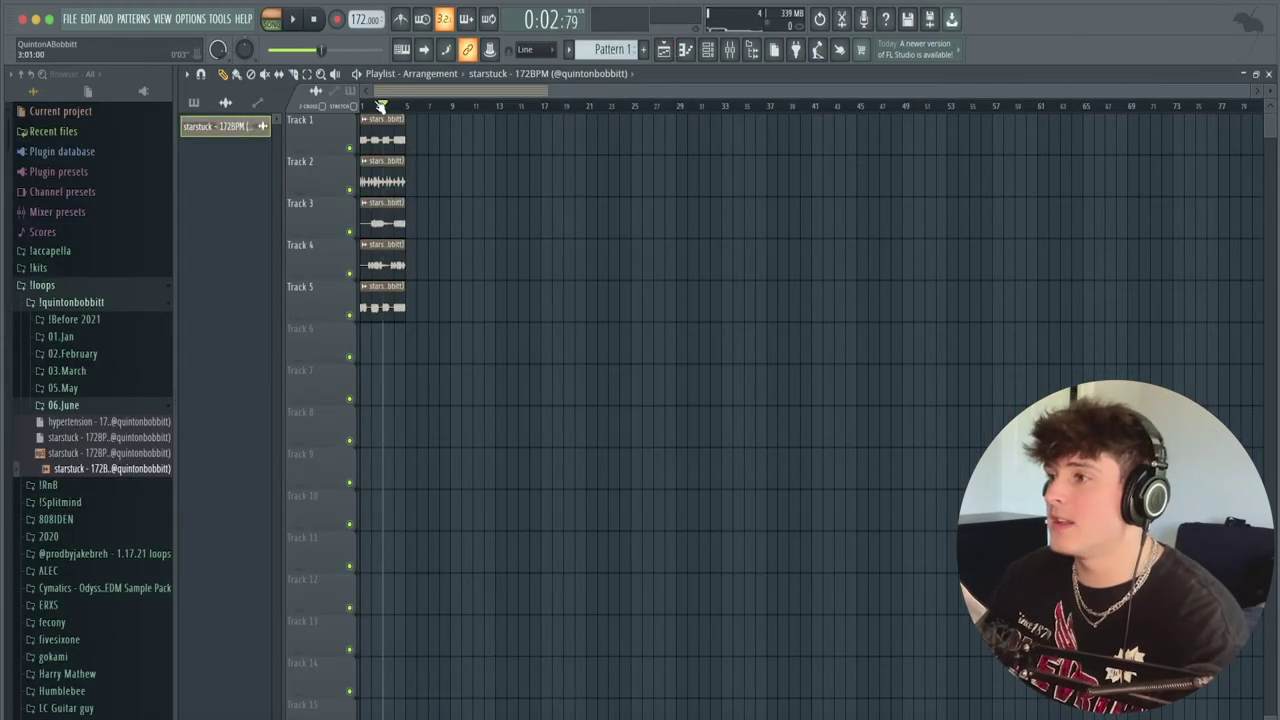
{"action": "scroll", "coordinate": [392, 108], "scroll_direction": "up", "scroll_amount": 5}
{"action": "left_click_drag", "start_coordinate": [729, 430], "coordinate": [344, 148]}
{"action": "left_click", "coordinate": [790, 432]}
{"action": "left_click_drag", "start_coordinate": [709, 366], "coordinate": [433, 110]}
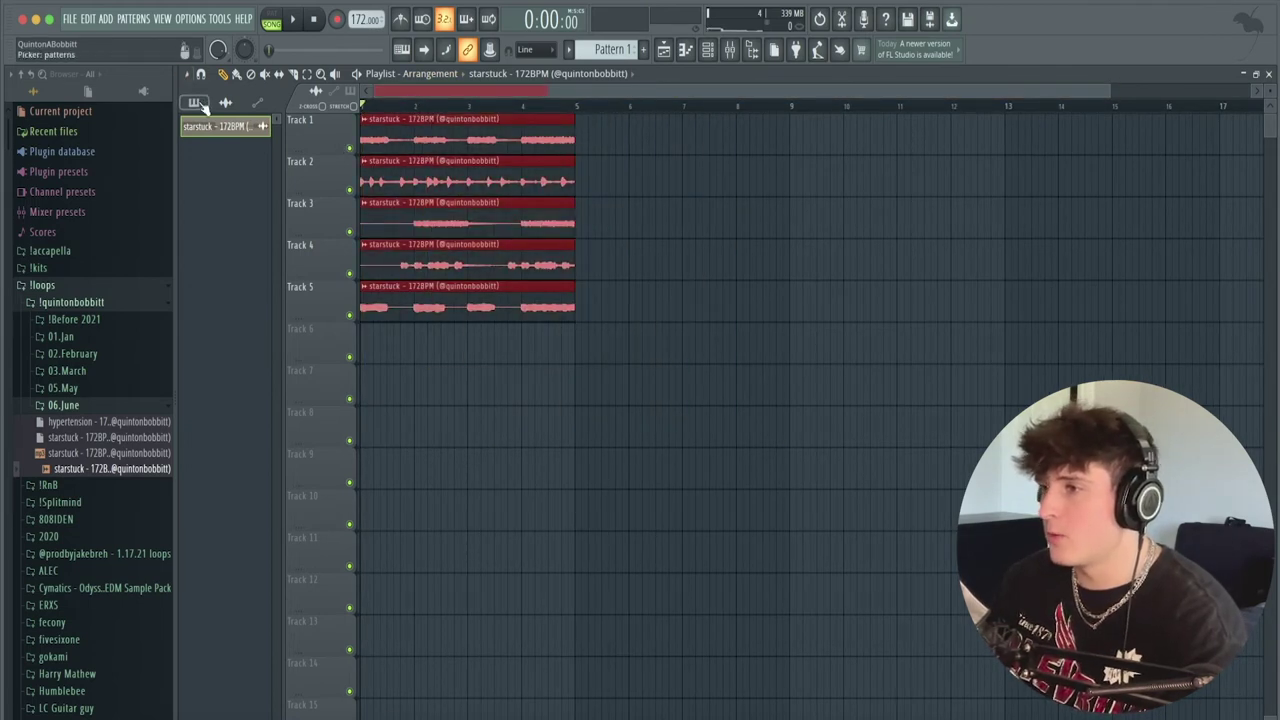
{"action": "left_click_drag", "start_coordinate": [208, 125], "coordinate": [565, 336]}
{"action": "left_click_drag", "start_coordinate": [623, 404], "coordinate": [378, 126]}
{"action": "key", "text": "ctrl+b"}
{"action": "right_click", "coordinate": [554, 306]}
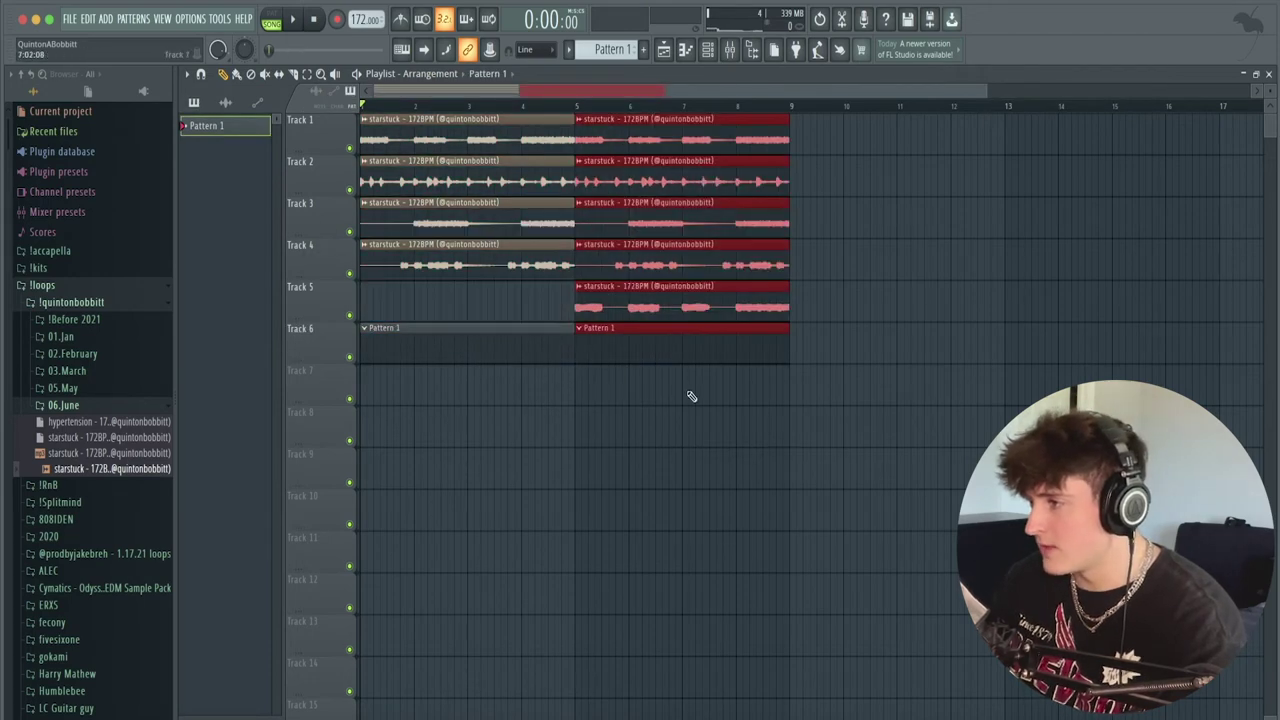
{"action": "key", "text": "ctrl+z"}
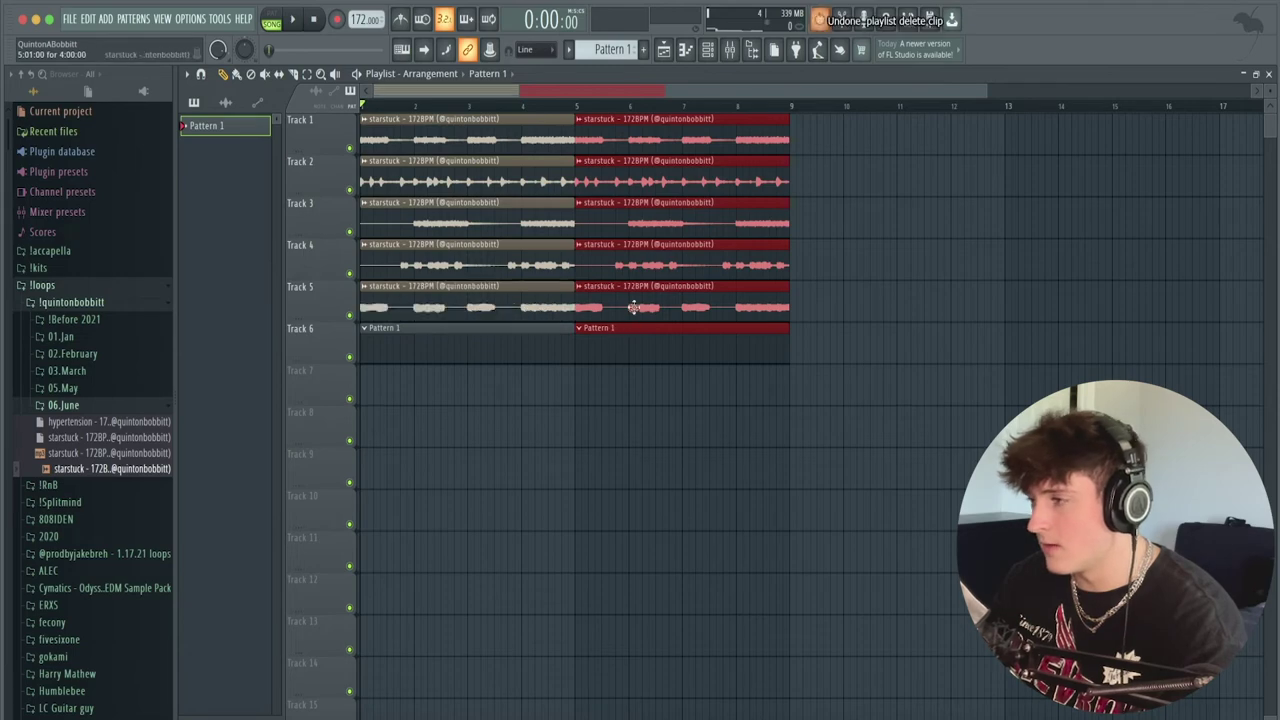
Select bars 5–8 as the playback range and leave only a unique starstuck clip in bars 1–4 of track 5.
{"action": "left_click_drag", "start_coordinate": [576, 108], "coordinate": [792, 140]}
{"action": "left_click", "coordinate": [365, 288]}
{"action": "left_click", "coordinate": [400, 398]}
Route the unique starstuck copy to mixer insert 1 and the original starstuck channel to insert 2.
{"action": "key", "text": "ctrl+l"}
{"action": "key", "text": "F9"}
{"action": "left_click", "coordinate": [428, 147]}
{"action": "key", "text": "F6"}
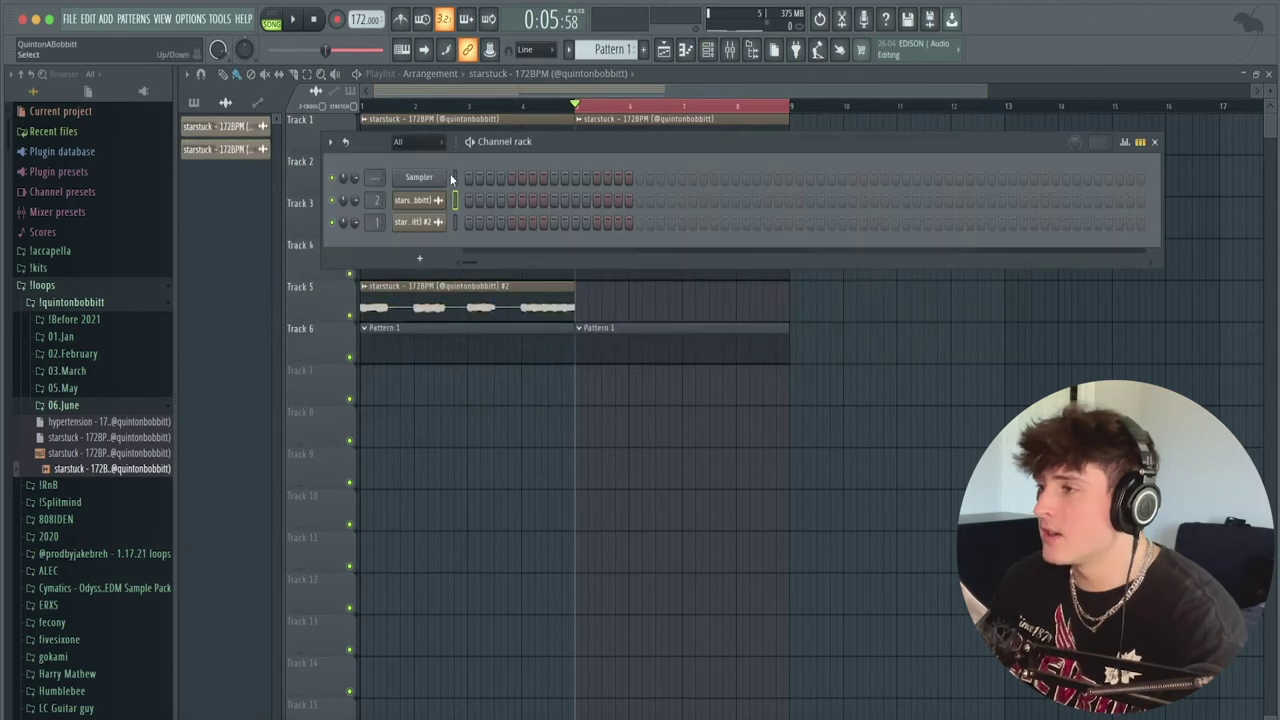
Load the ST3P UP! clap into the Sampler channel, placed last in the rack, and apply the kit's default clap pattern.
{"action": "left_click", "coordinate": [42, 268]}
{"action": "left_click", "coordinate": [94, 355]}
{"action": "left_click", "coordinate": [98, 281]}
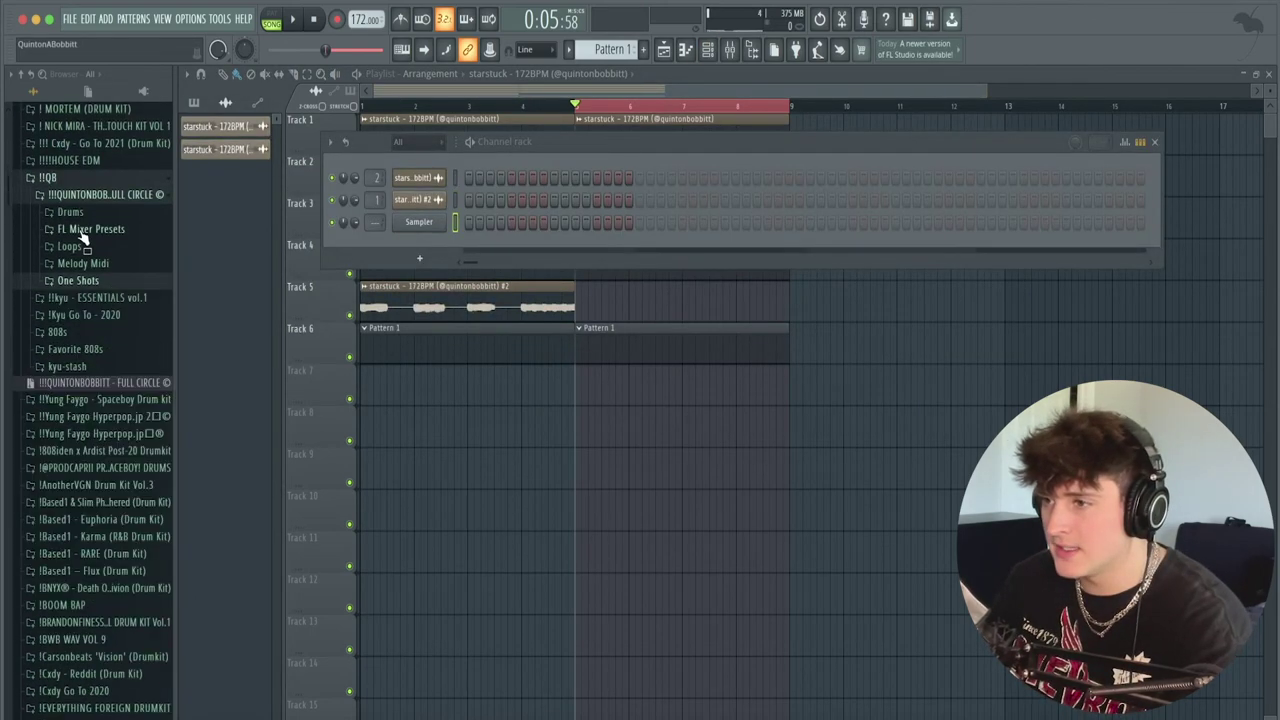
{"action": "left_click", "coordinate": [70, 212]}
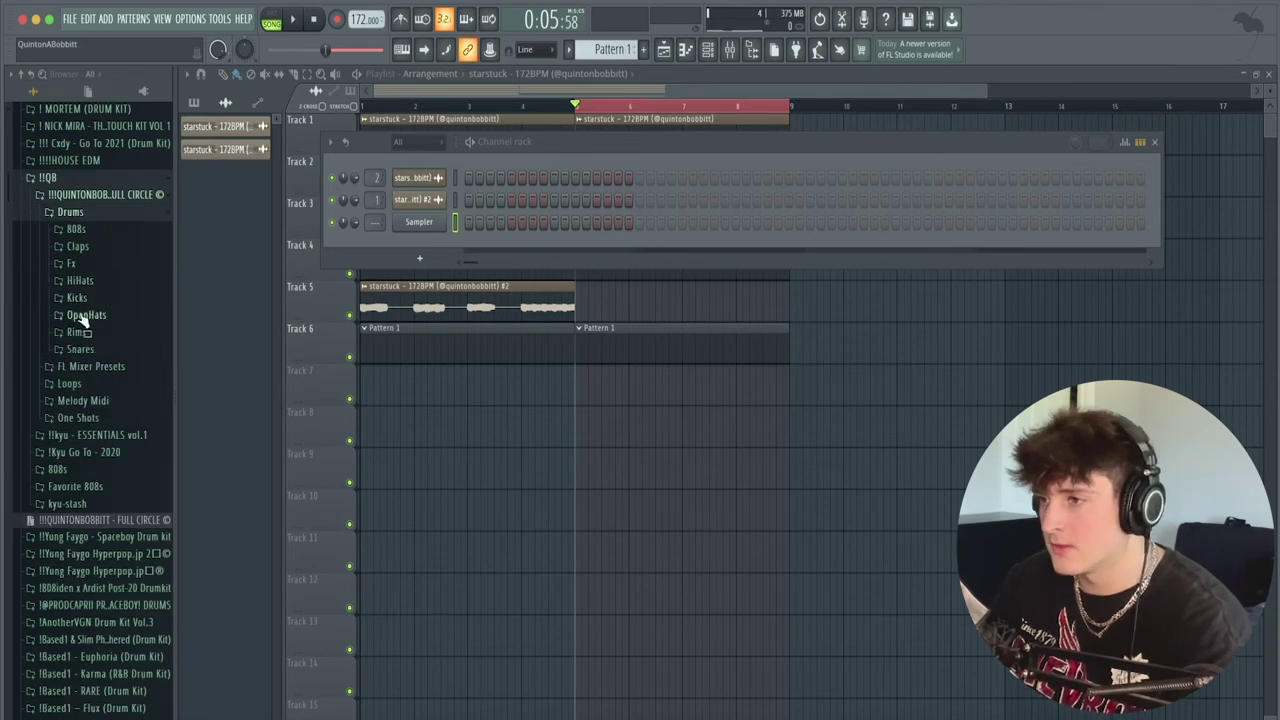
{"action": "left_click", "coordinate": [78, 246]}
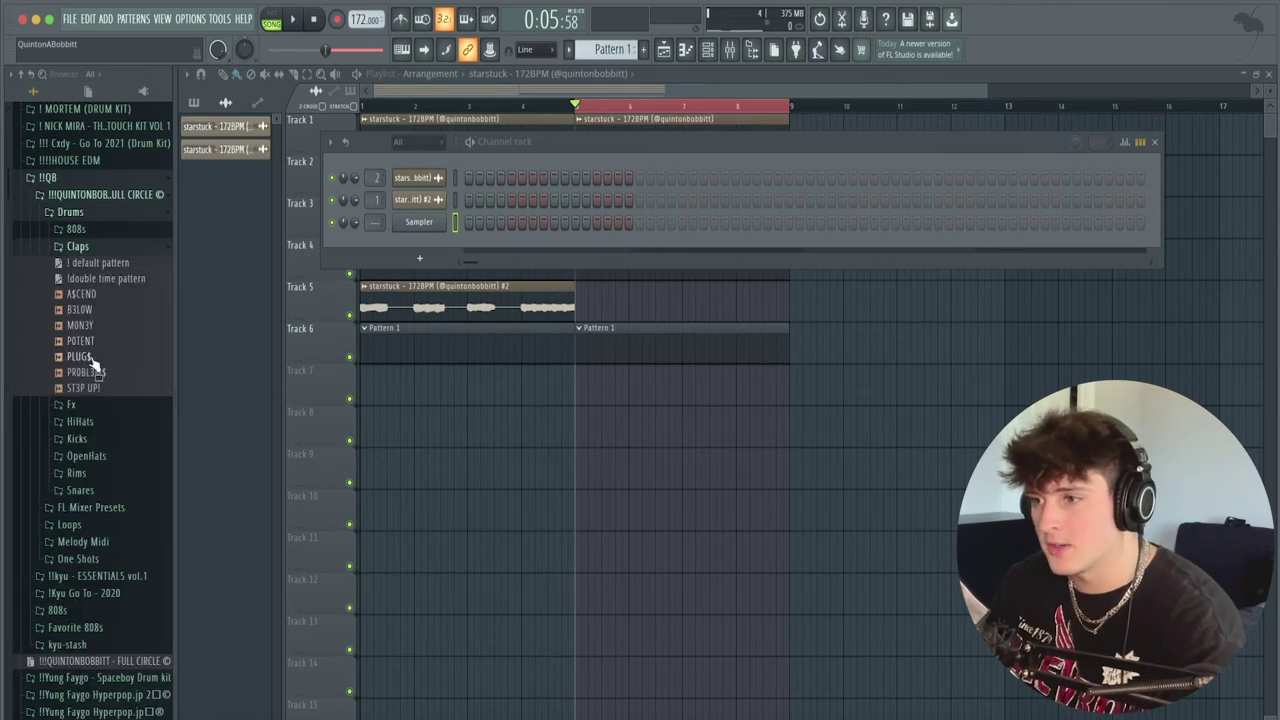
{"action": "left_click_drag", "start_coordinate": [422, 225], "coordinate": [422, 226]}
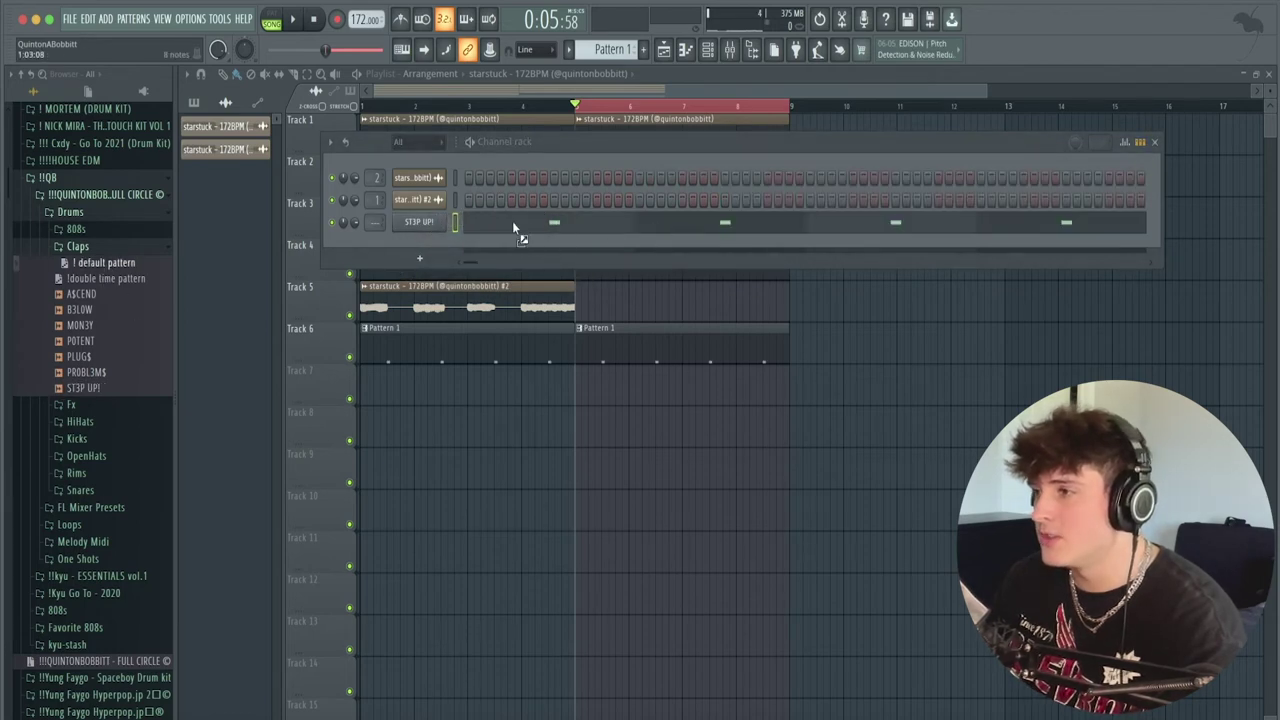
Audition samples from the kit's HiHats folder during playback and add CL!PZ as a new channel below ST3P UP!
{"action": "left_click", "coordinate": [78, 247]}
{"action": "left_click", "coordinate": [80, 281]}
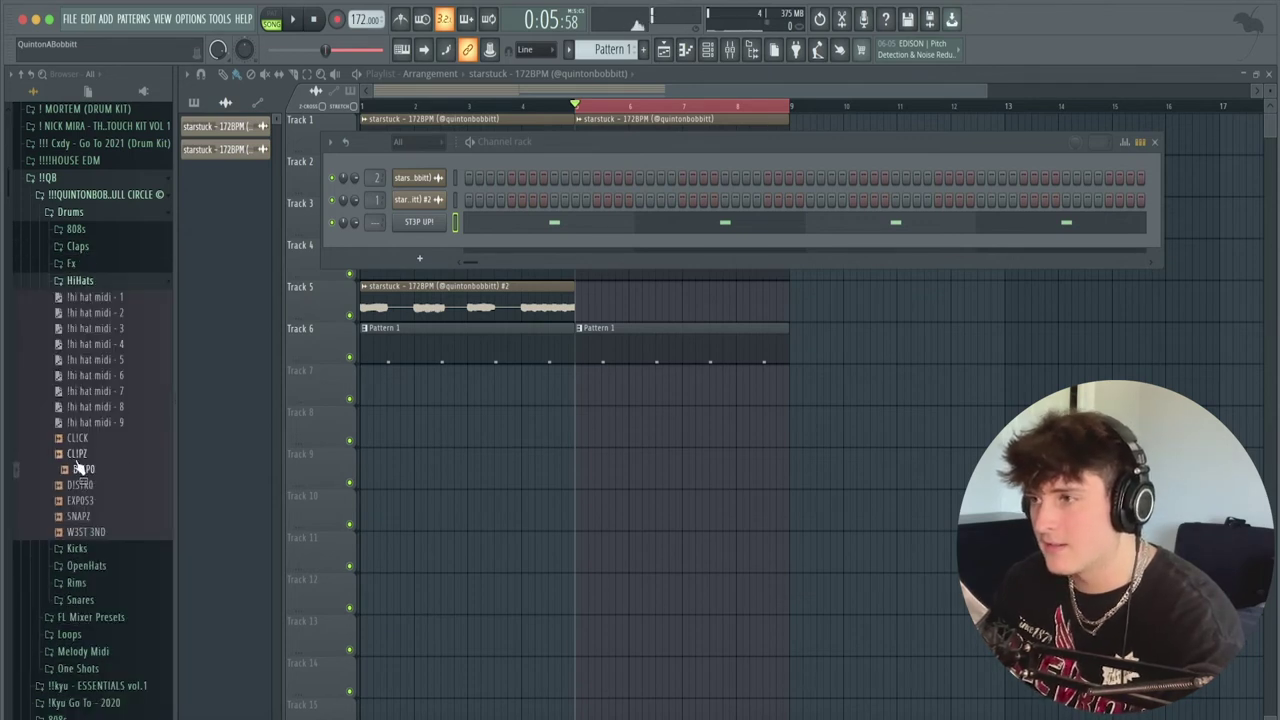
{"action": "left_click", "coordinate": [78, 500]}
{"action": "key", "text": "space"}
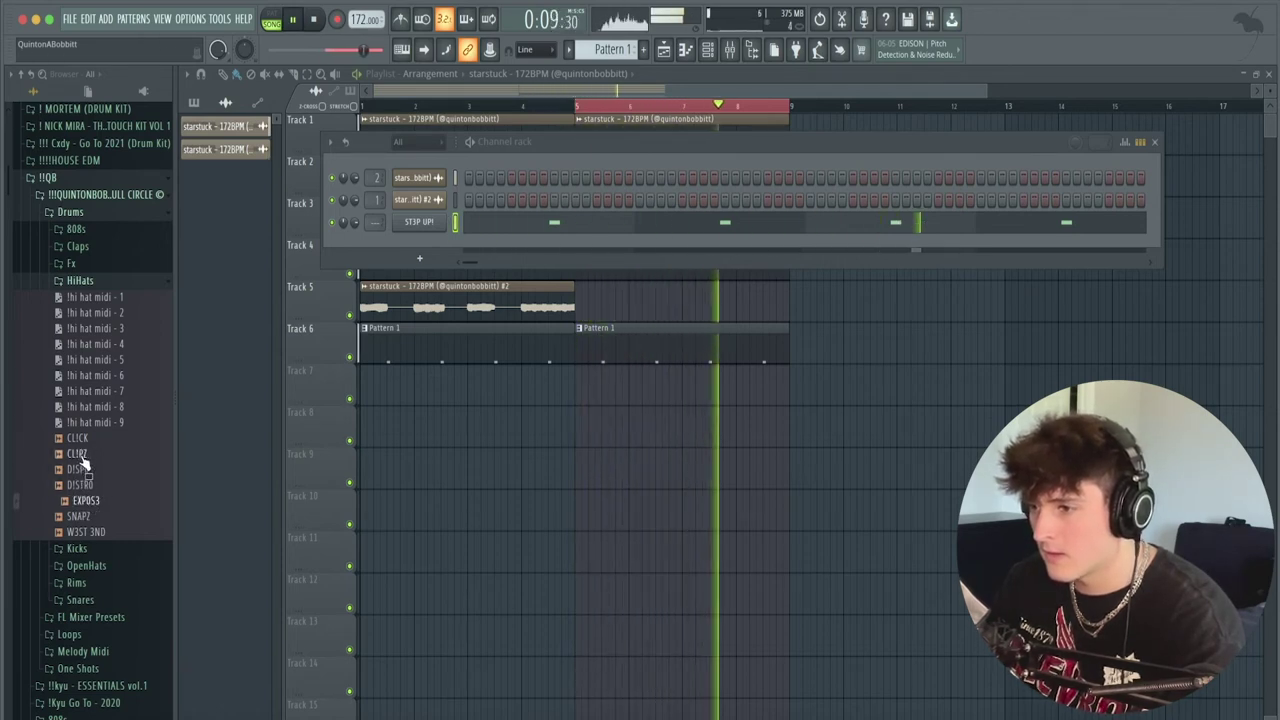
{"action": "left_click_drag", "start_coordinate": [80, 453], "coordinate": [420, 237]}
{"action": "key", "text": "space"}
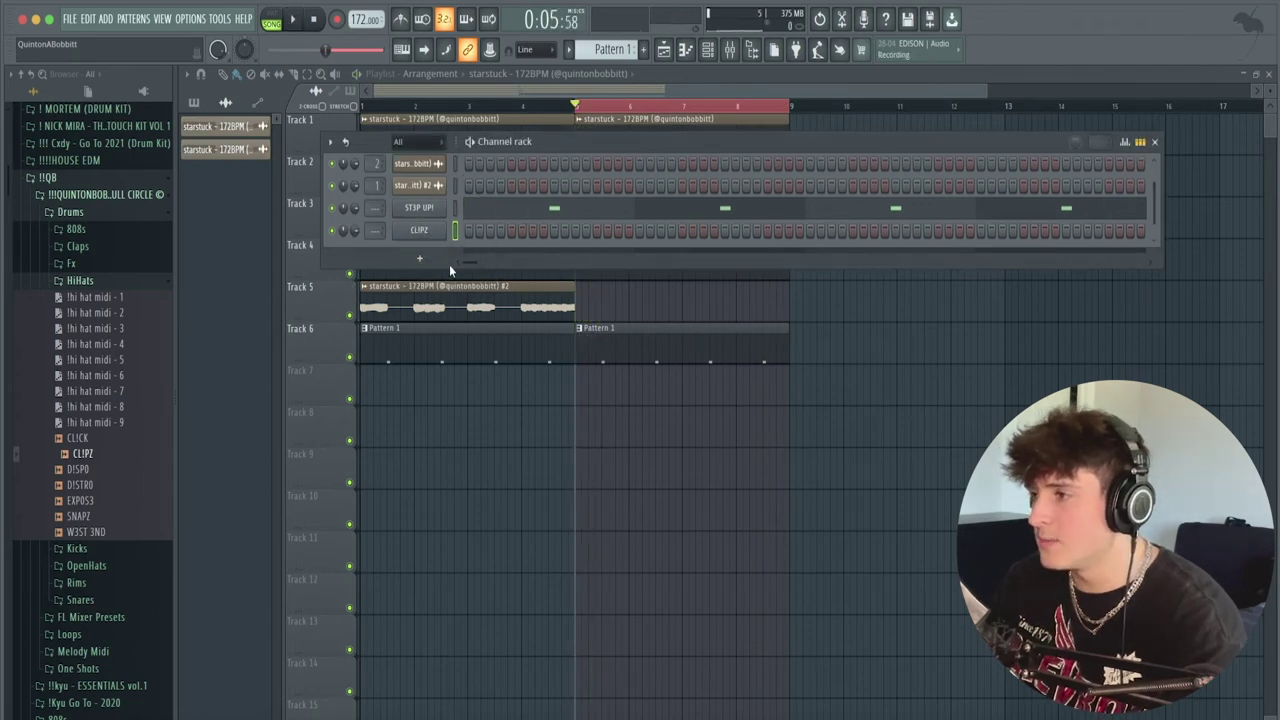
Increase the Out fade of the CL!PZ sample in its sampler settings.
{"action": "left_click", "coordinate": [419, 230]}
{"action": "left_click_drag", "start_coordinate": [498, 366], "coordinate": [498, 350]}
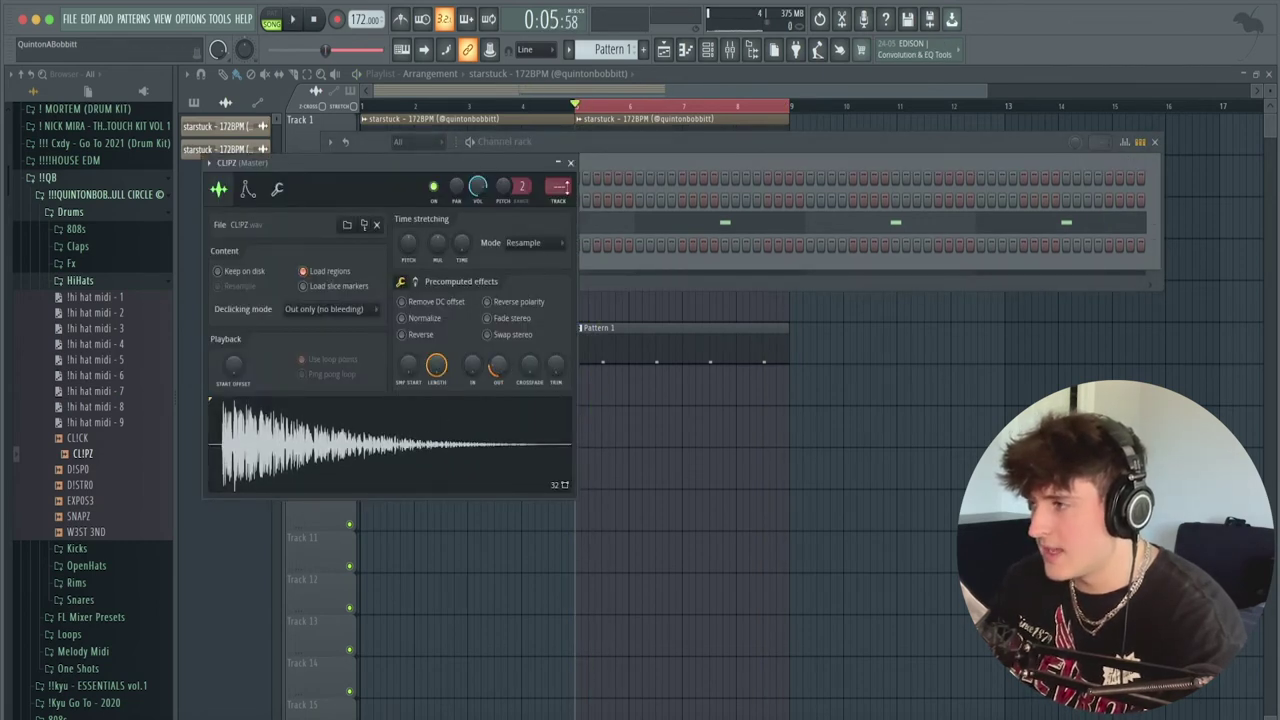
{"action": "left_click", "coordinate": [570, 163]}
Try hi hat midi 1 to 4 on the CL!PZ channel during playback, and settle on !hi hat midi - 5.
{"action": "left_click", "coordinate": [89, 283]}
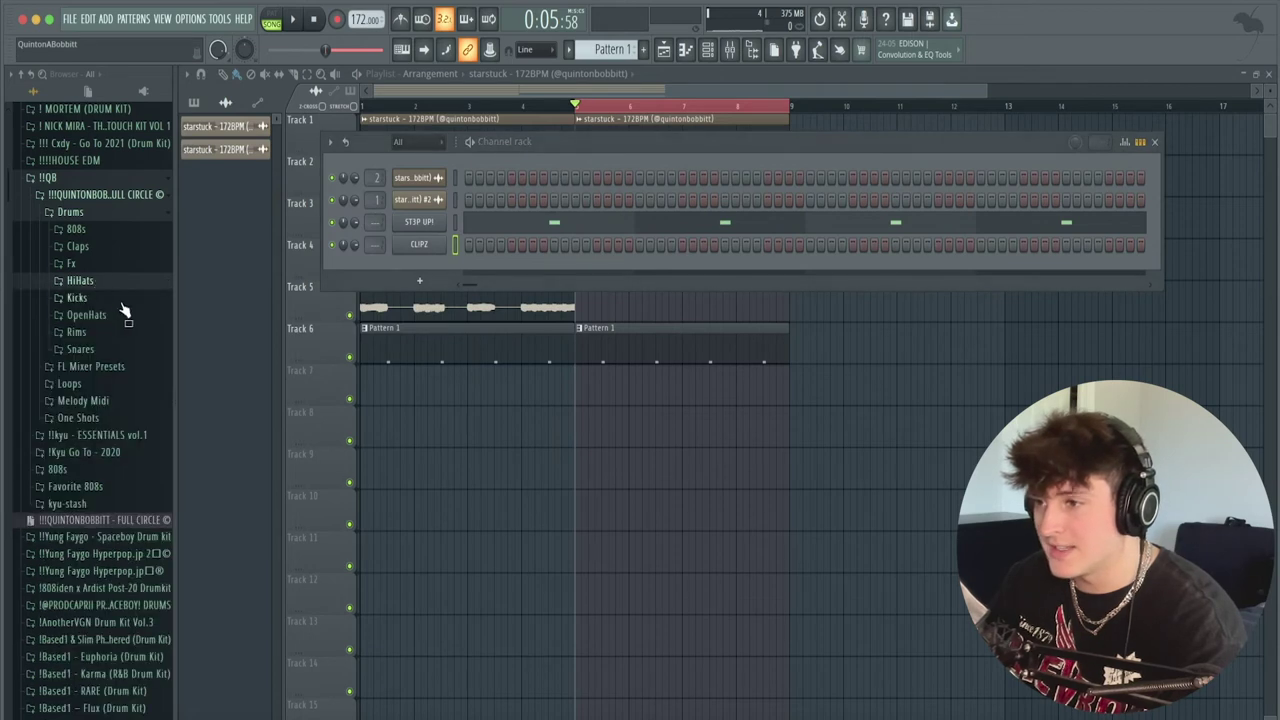
{"action": "left_click", "coordinate": [95, 281]}
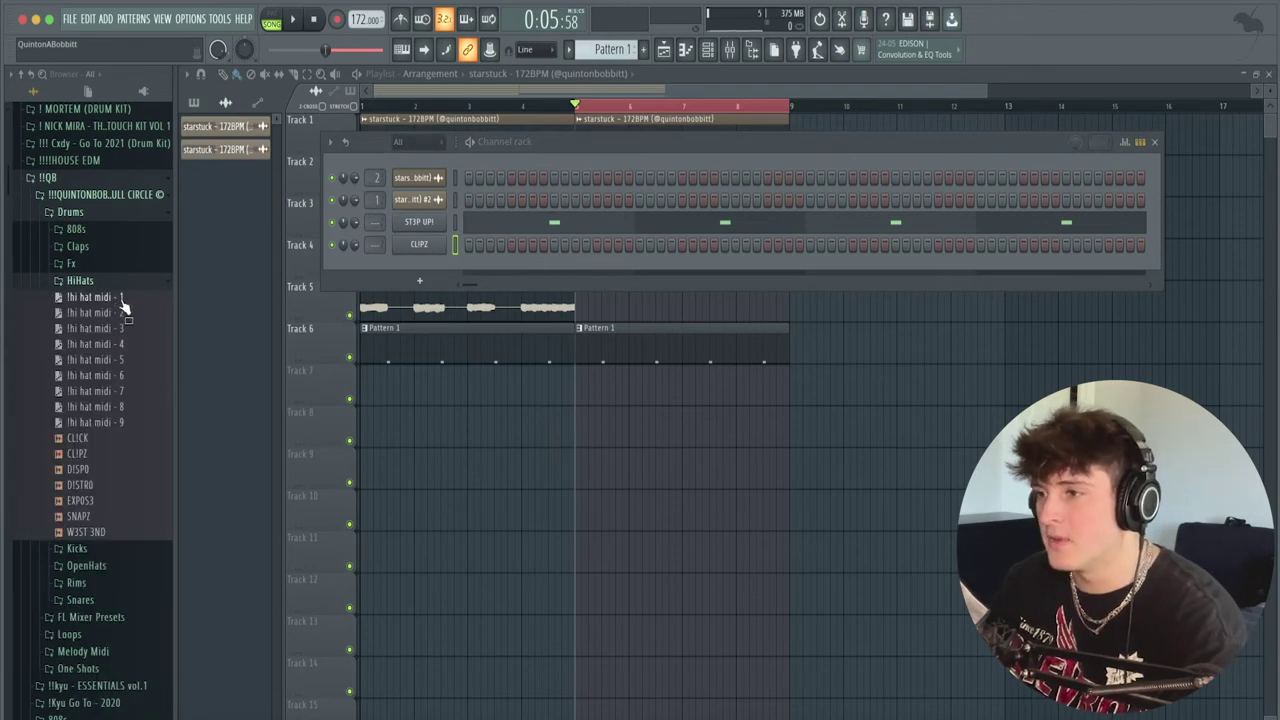
{"action": "left_click", "coordinate": [121, 298]}
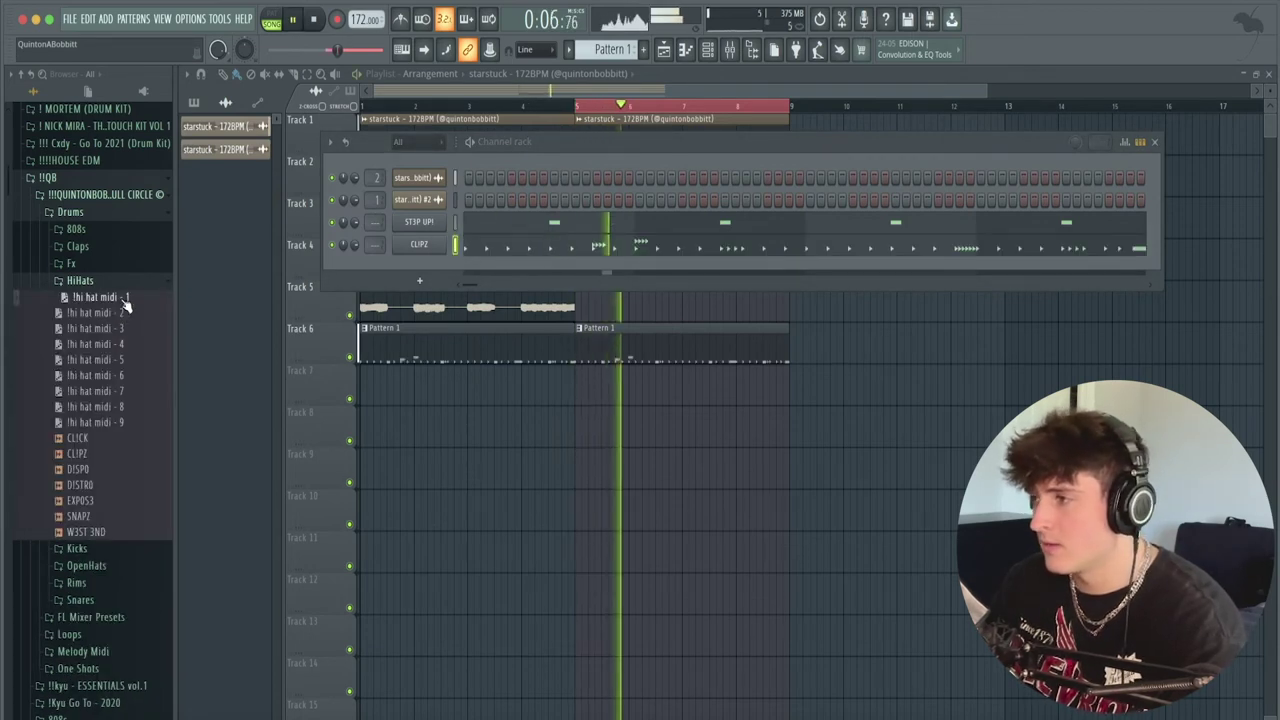
{"action": "left_click", "coordinate": [120, 314]}
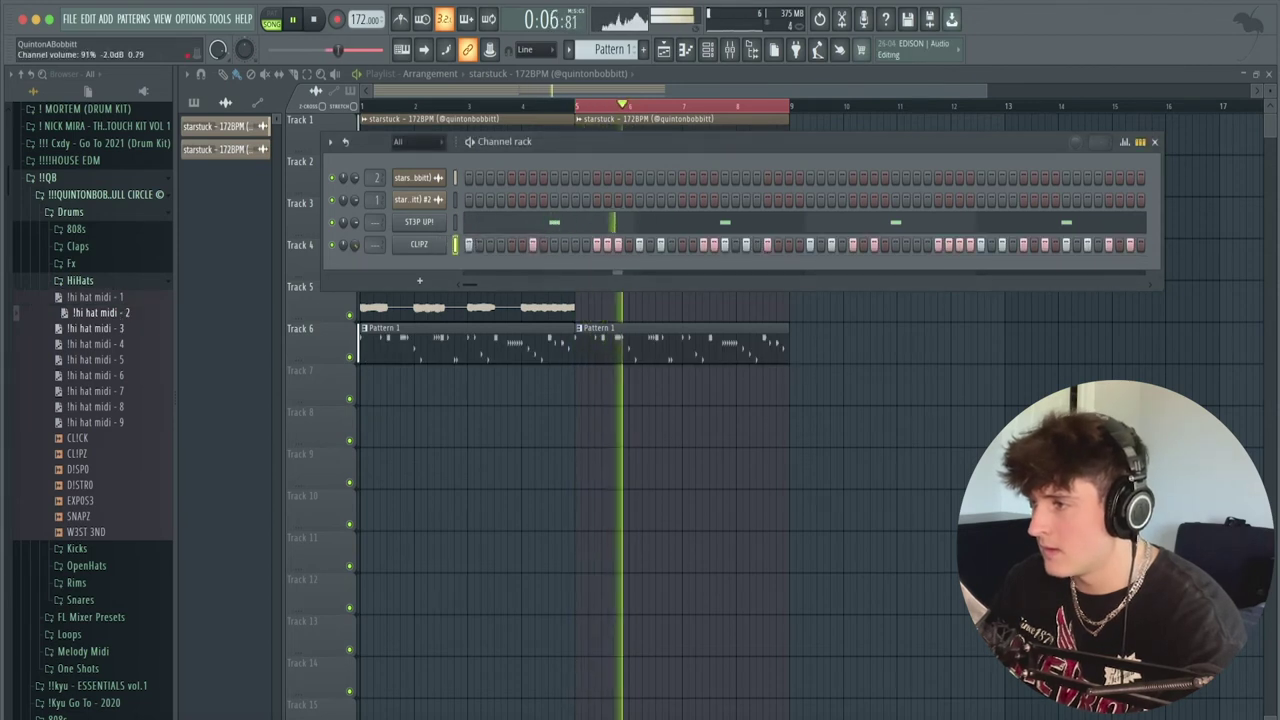
{"action": "left_click", "coordinate": [119, 336]}
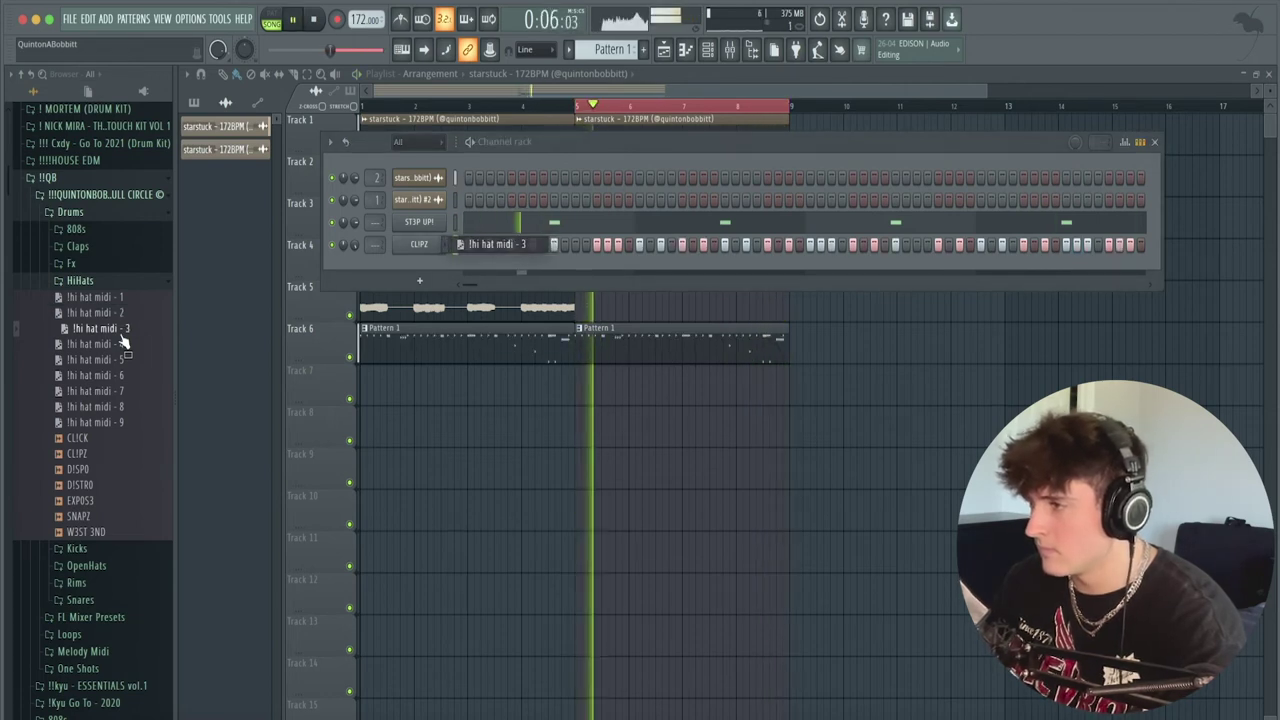
{"action": "left_click", "coordinate": [118, 346]}
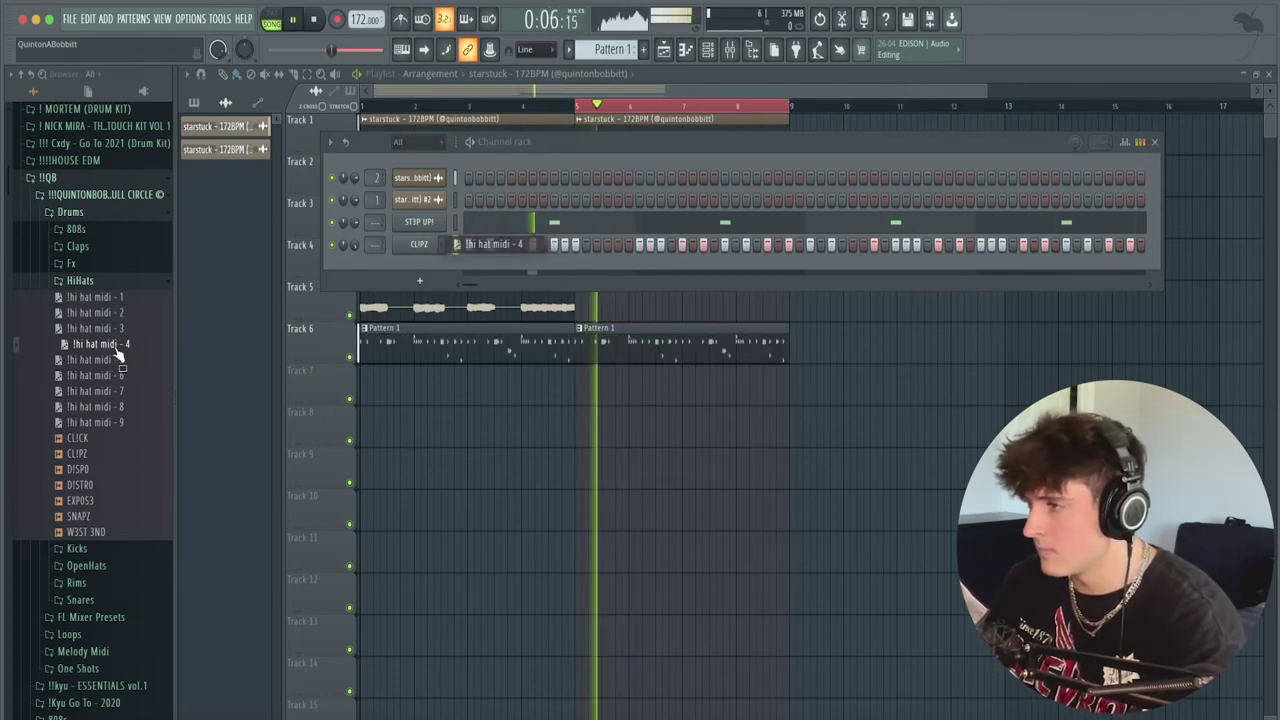
{"action": "left_click", "coordinate": [112, 362]}
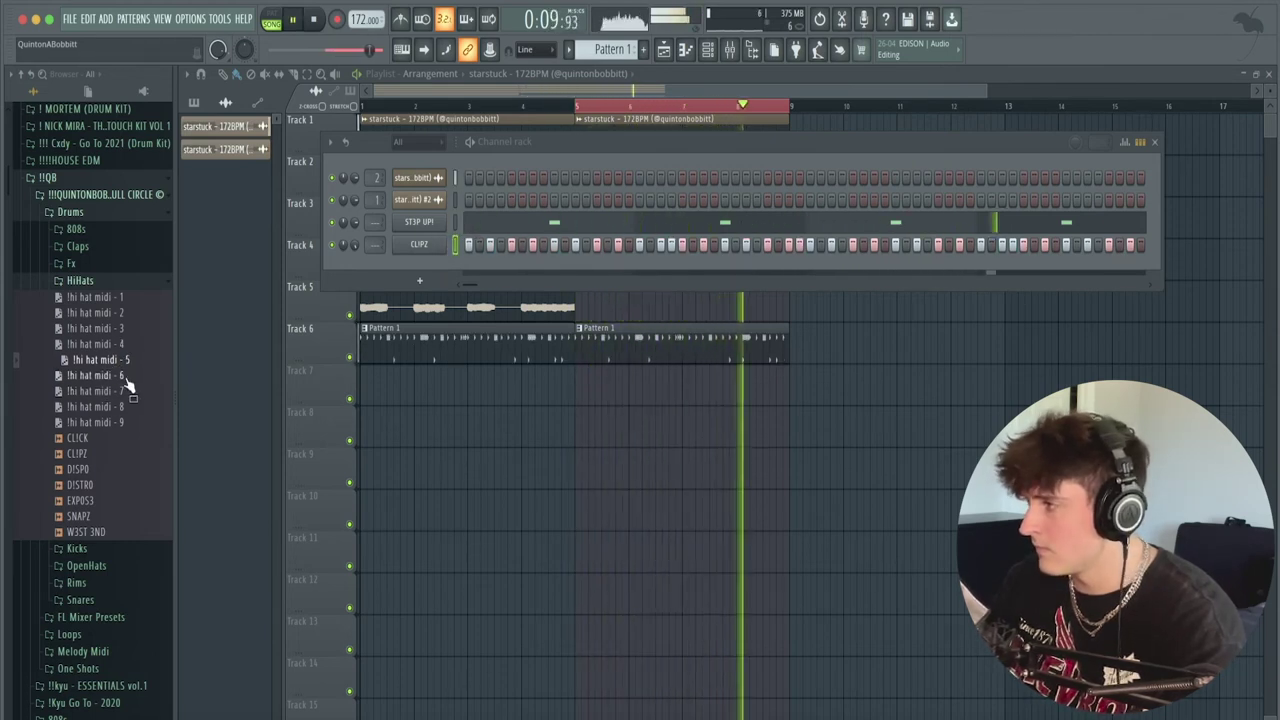
{"action": "key", "text": "space"}
Show the CL!PZ hi-hat notes in the piano roll and set its snap to 1/6 beat.
{"action": "right_click", "coordinate": [438, 244]}
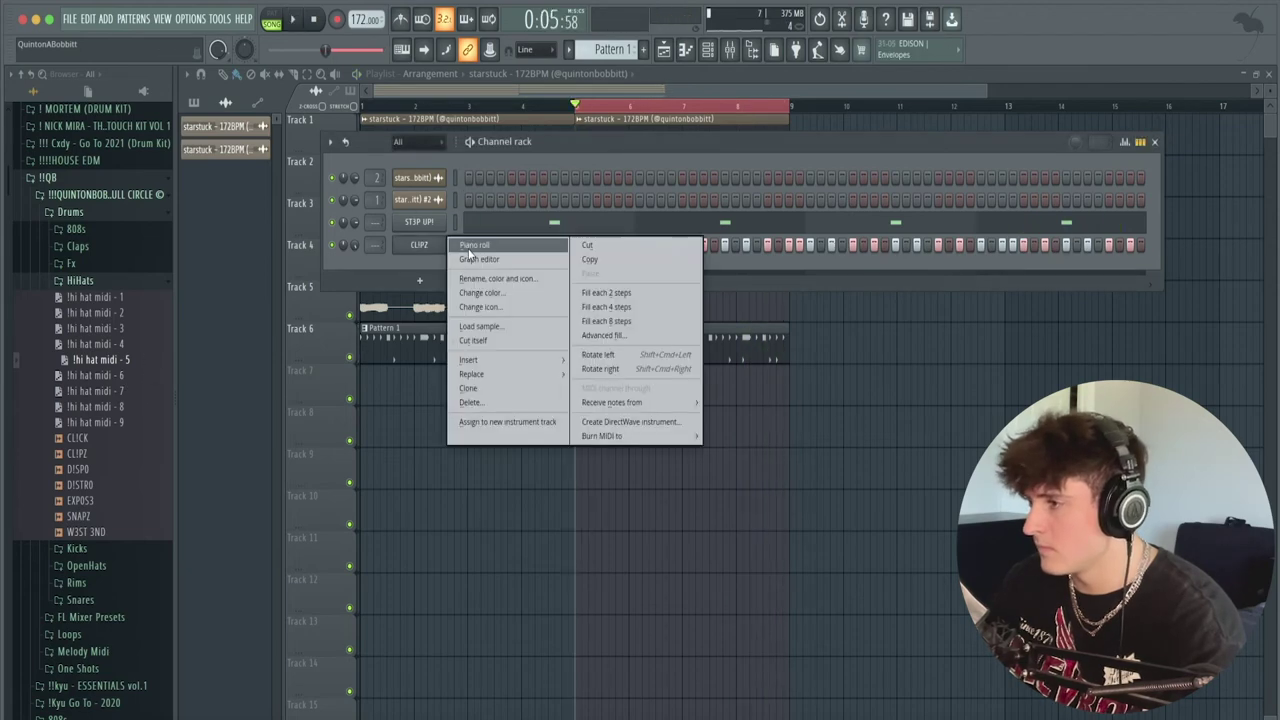
{"action": "left_click", "coordinate": [475, 246]}
{"action": "key", "text": "space"}
{"action": "scroll", "coordinate": [425, 336], "scroll_direction": "down", "scroll_amount": 3}
{"action": "key", "text": "space"}
{"action": "scroll", "coordinate": [260, 200], "scroll_direction": "up", "scroll_amount": 1}
{"action": "left_click", "coordinate": [212, 72]}
{"action": "left_click", "coordinate": [232, 229]}
{"action": "key", "text": "space"}
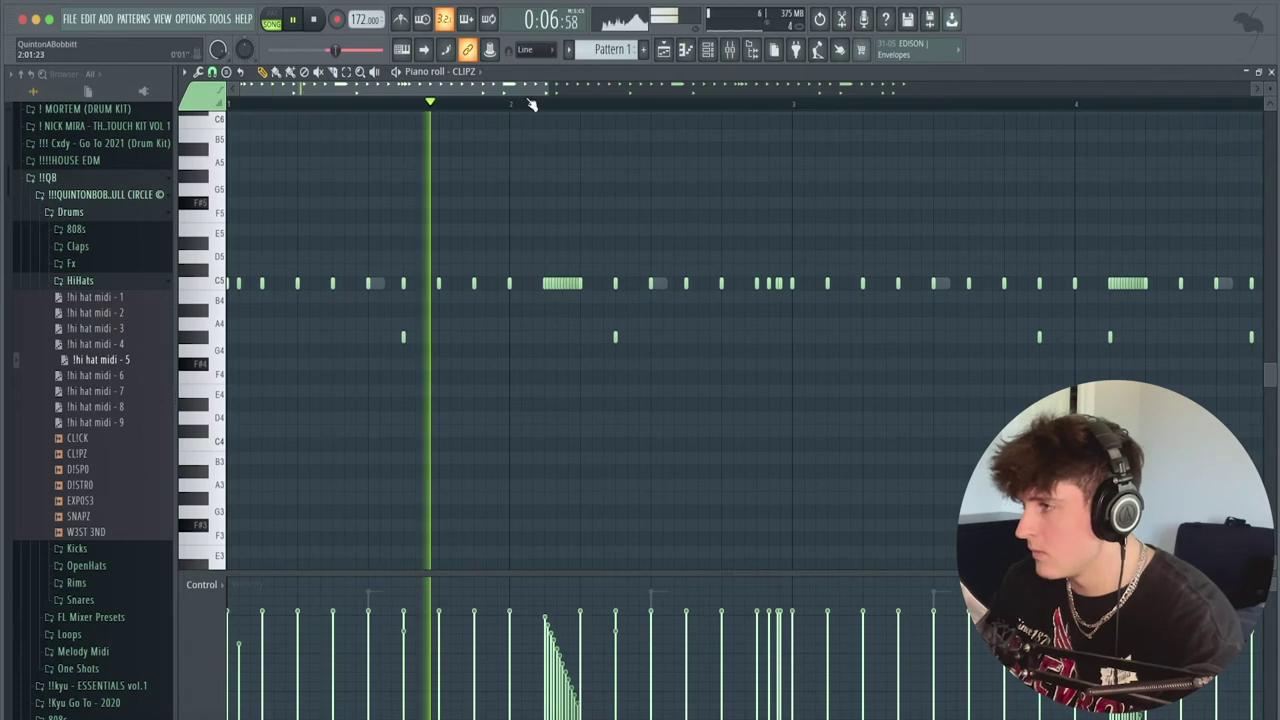
Delete all CL!PZ hi-hat notes from bar 5 onward.
{"action": "scroll", "coordinate": [531, 106], "scroll_direction": "down", "scroll_amount": 3}
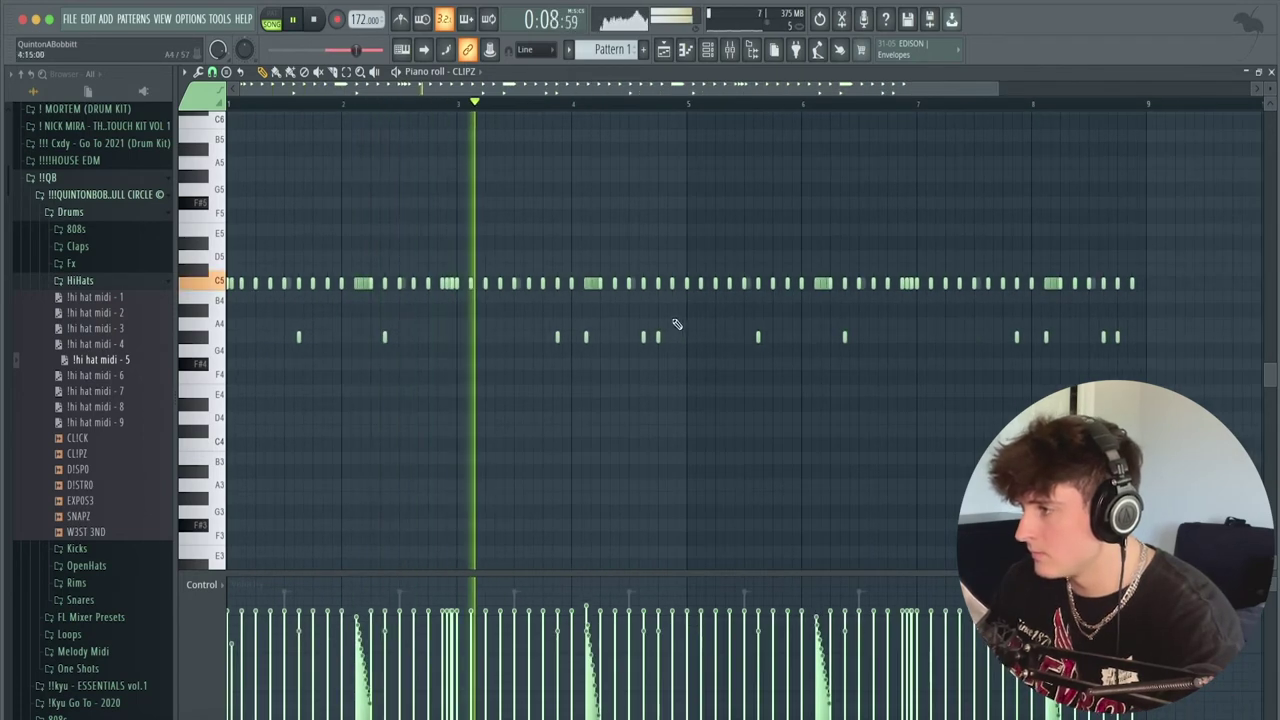
{"action": "left_click_drag", "start_coordinate": [680, 316], "coordinate": [1250, 229]}
{"action": "key", "text": "Delete"}
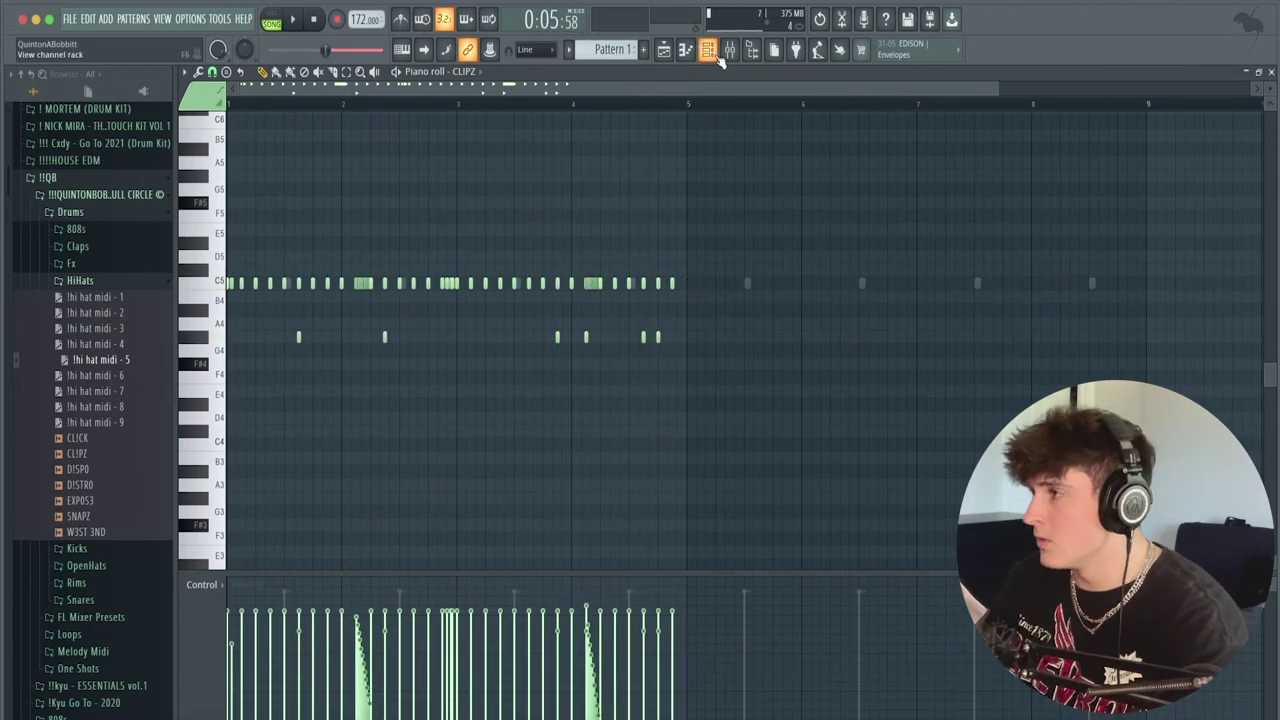
Route the ST3P UP! clap to mixer insert 8 and the CL!PZ hi-hat to insert 9.
{"action": "left_click", "coordinate": [709, 51]}
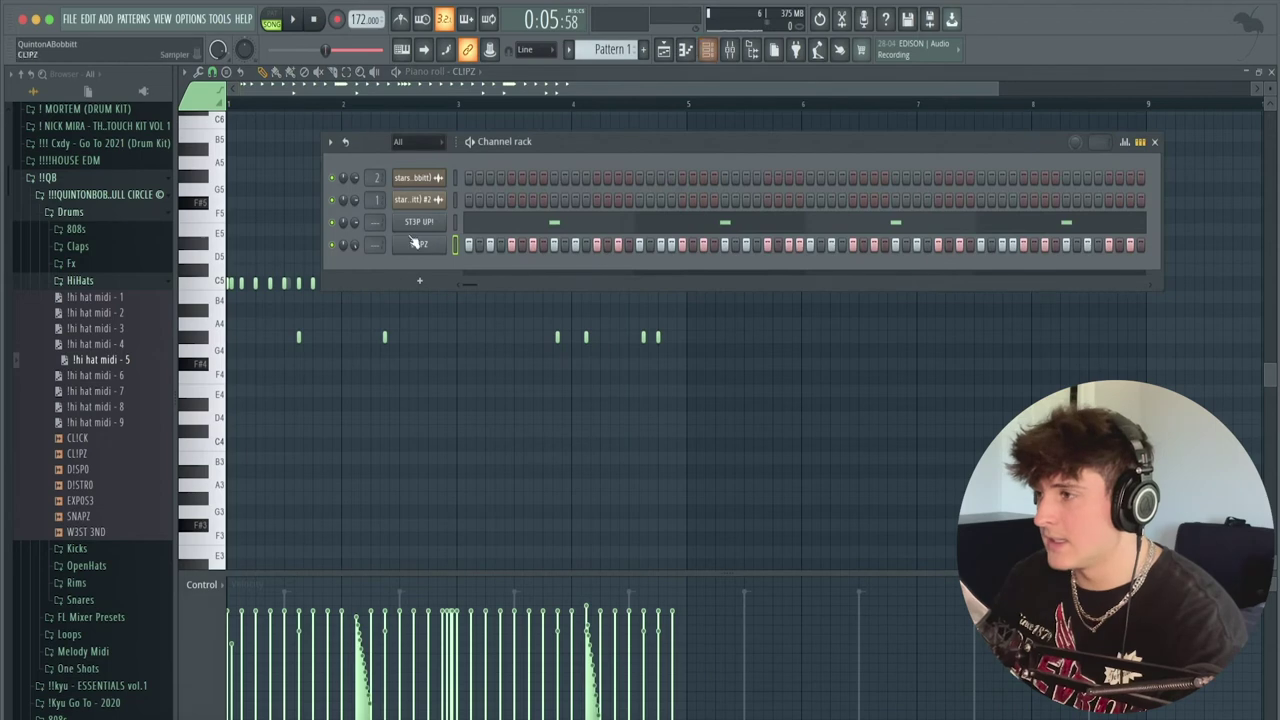
{"action": "left_click", "coordinate": [730, 49]}
{"action": "left_click", "coordinate": [510, 232]}
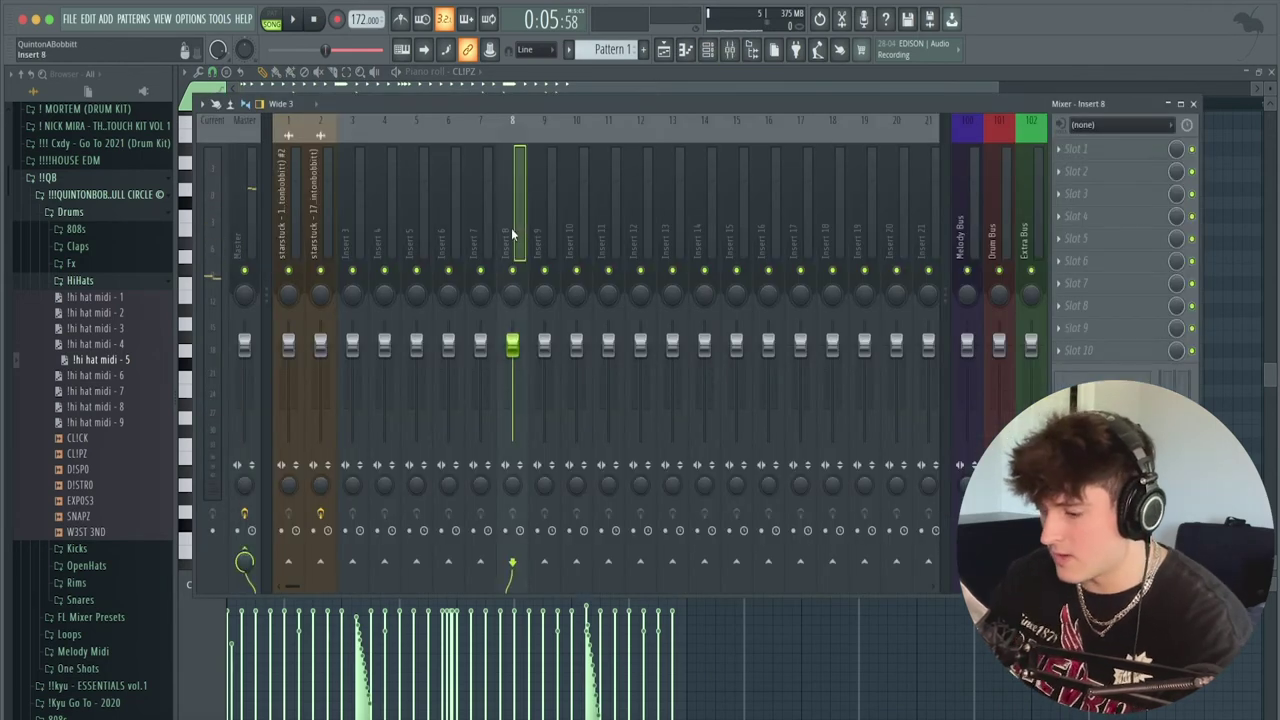
Load the !hihat mixer track state on the CL!PZ insert, close the Effectrix window and play the loop.
{"action": "right_click", "coordinate": [552, 125]}
{"action": "mouse_move", "coordinate": [600, 195]}
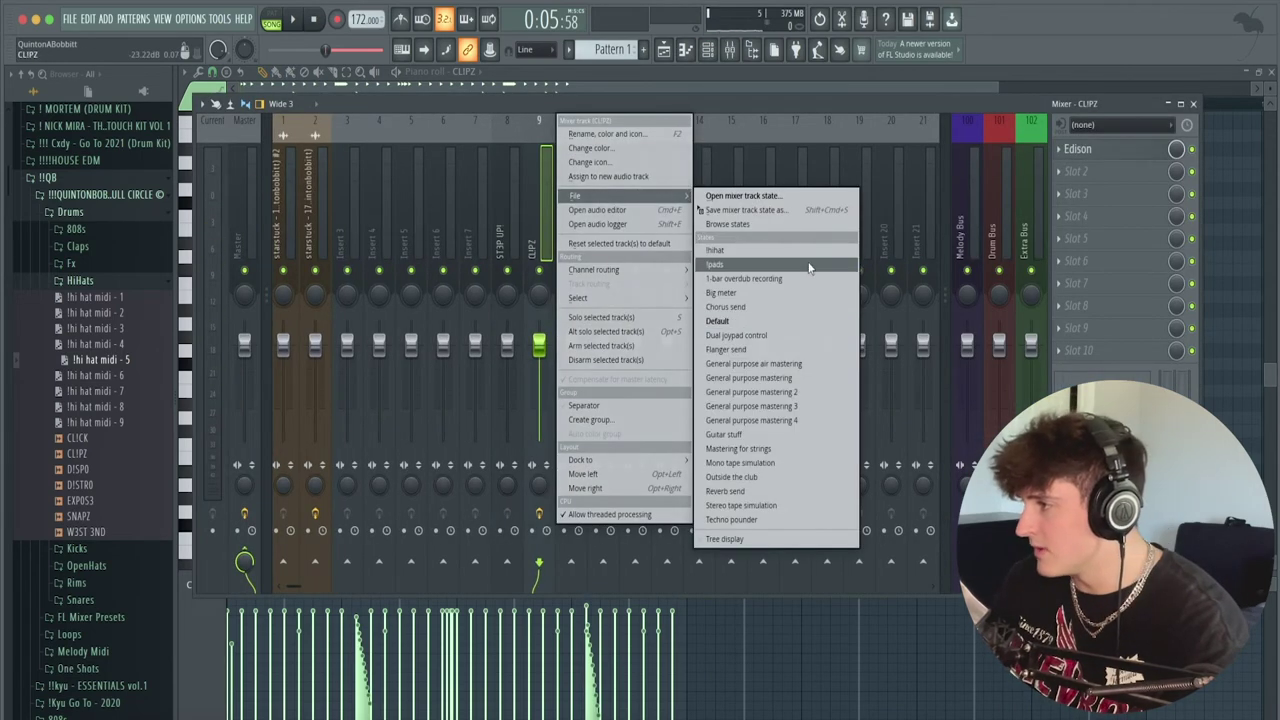
{"action": "left_click", "coordinate": [760, 249]}
{"action": "left_click_drag", "start_coordinate": [80, 28], "coordinate": [592, 103]}
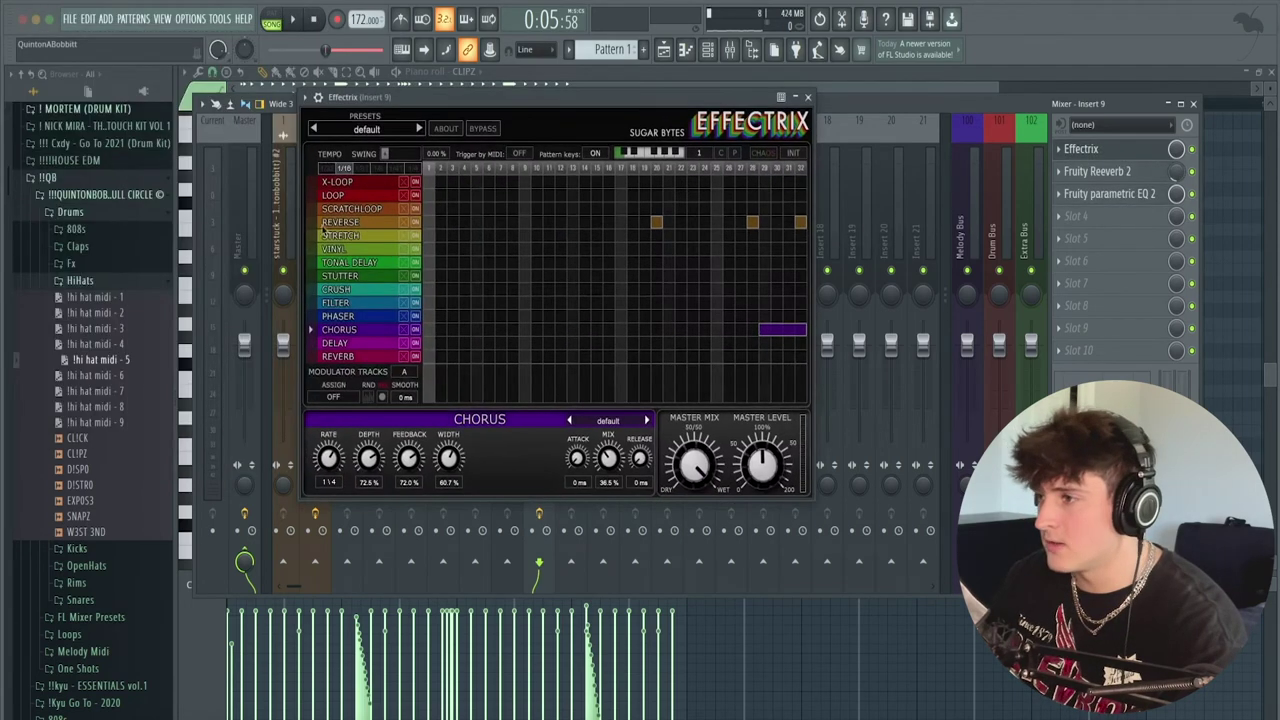
{"action": "left_click", "coordinate": [809, 98]}
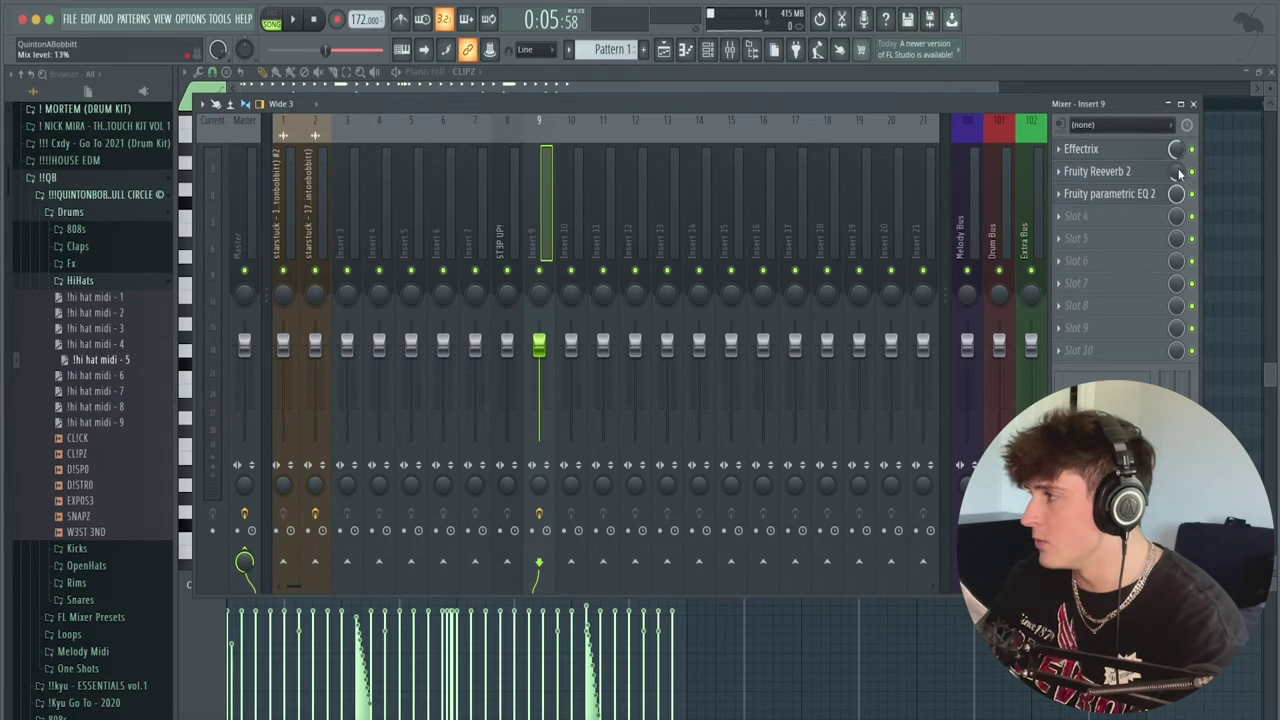
{"action": "key", "text": "space"}
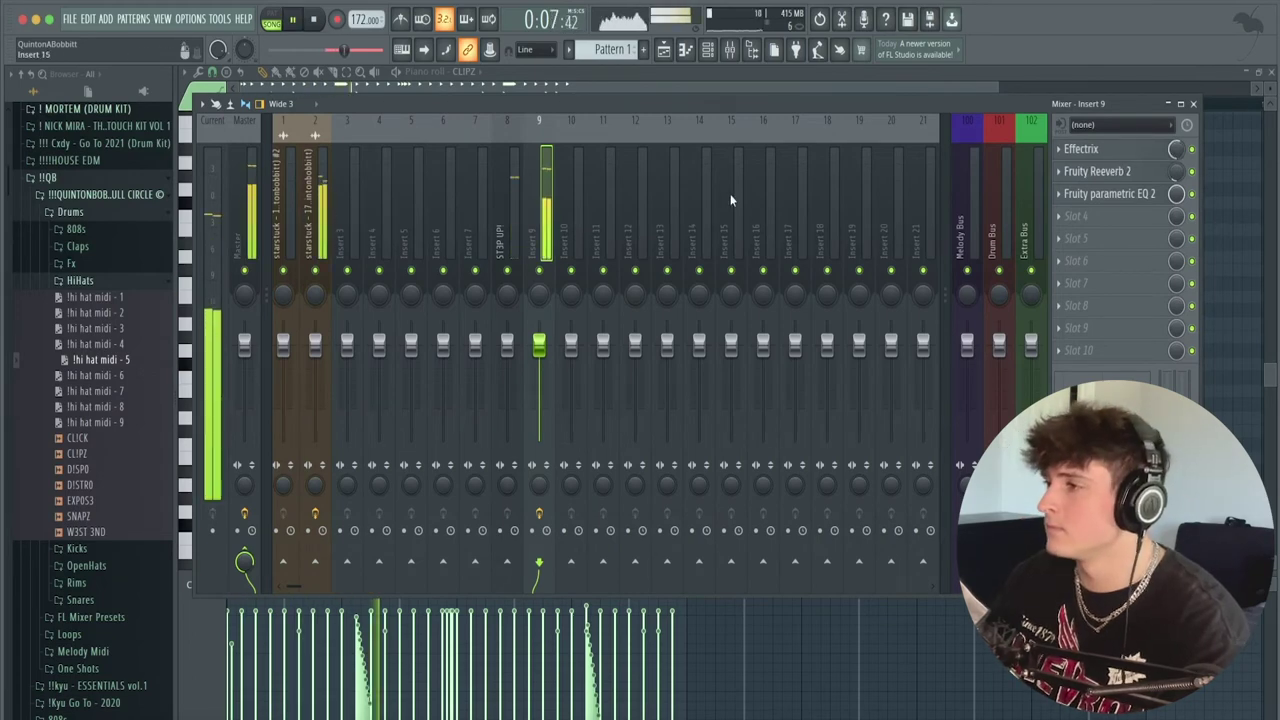
Add the CHAS3 and PLUG$ samples from the Snares folder as channels and place their hits in the step sequencer.
{"action": "key", "text": "F9"}
{"action": "key", "text": "F6"}
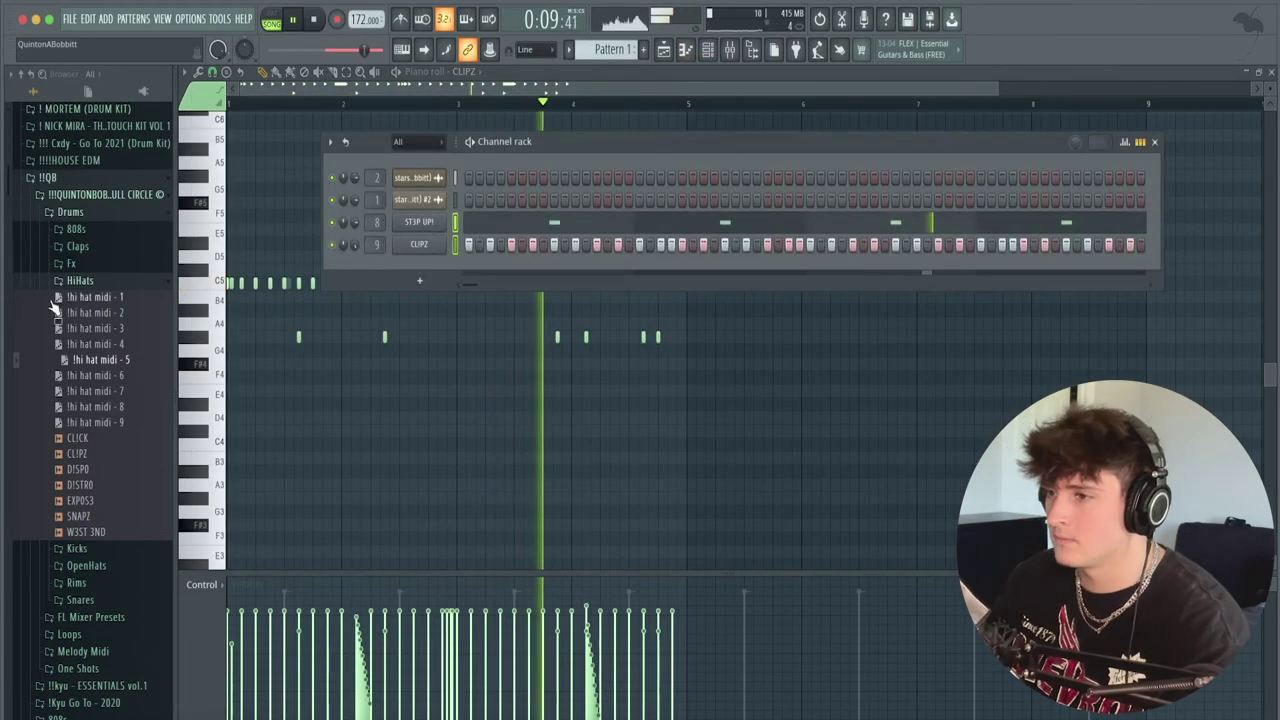
{"action": "left_click", "coordinate": [80, 280]}
{"action": "left_click", "coordinate": [80, 349]}
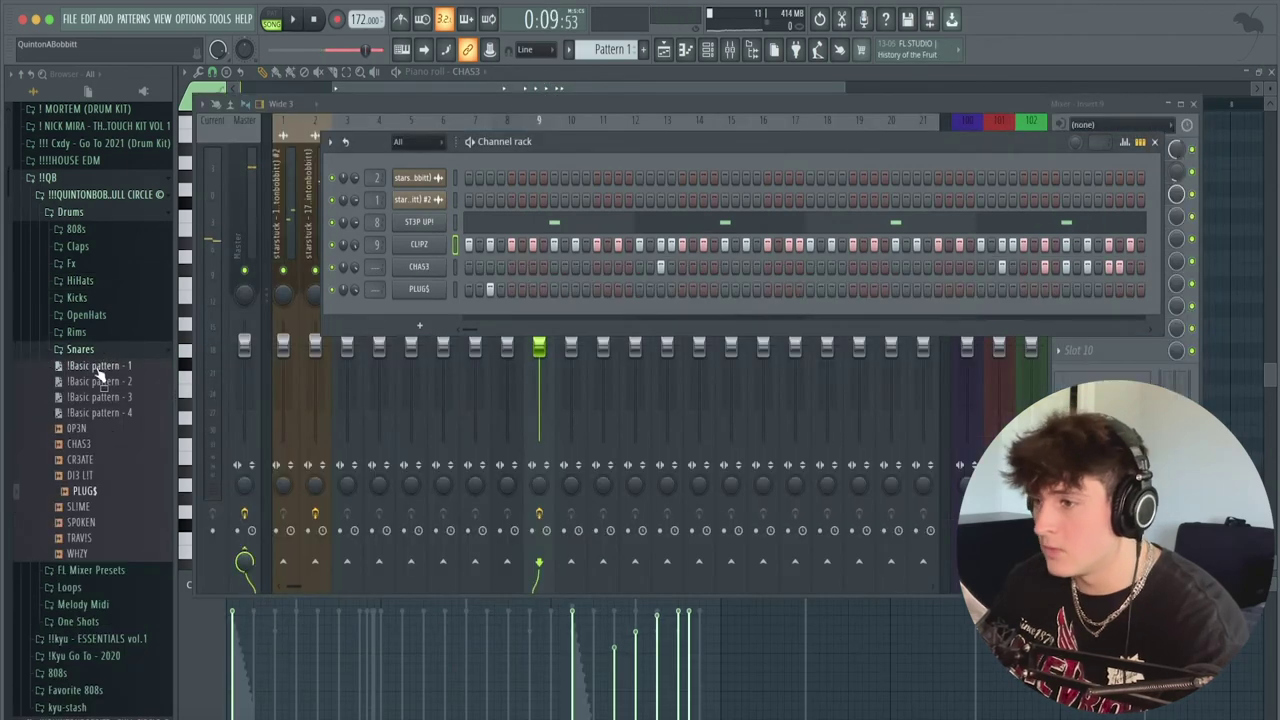
Add the SIZZL3 and SNAPZ open hats, with SIZZL3 hits on steps 1 and 33 and a SNAPZ hit on step 13.
{"action": "left_click", "coordinate": [105, 350]}
{"action": "left_click", "coordinate": [100, 315]}
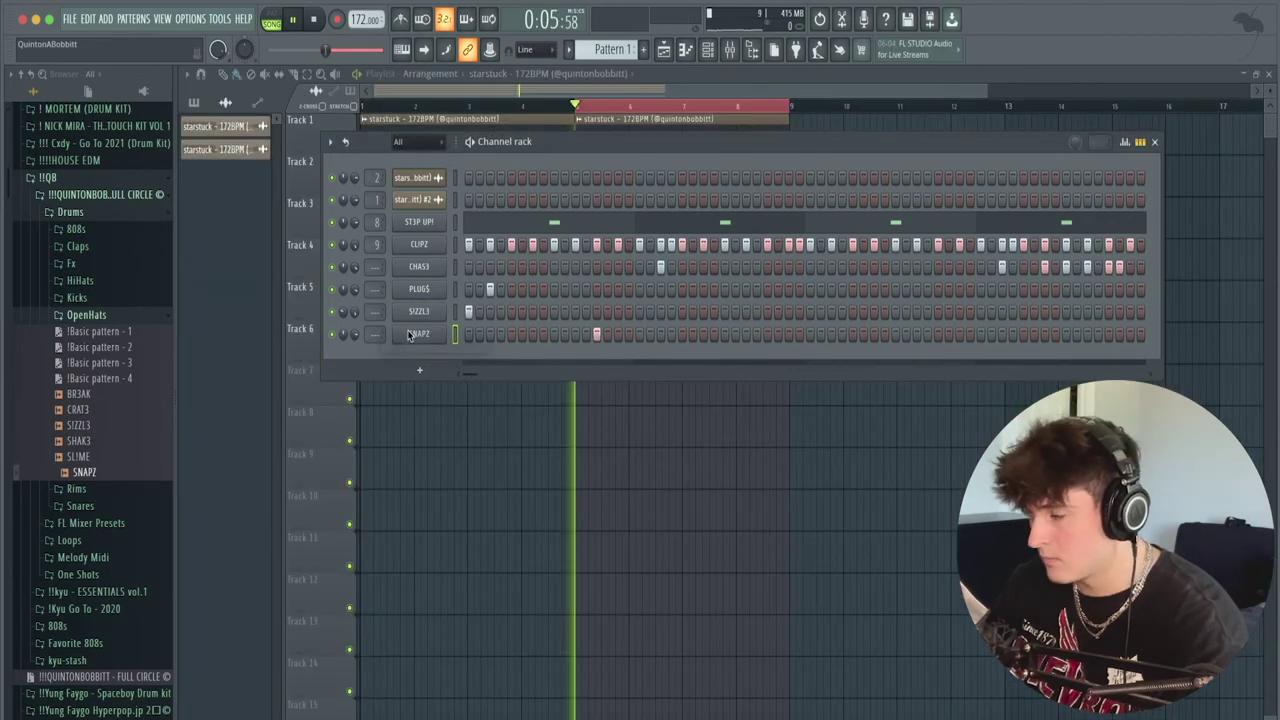
{"action": "left_click", "coordinate": [810, 311]}
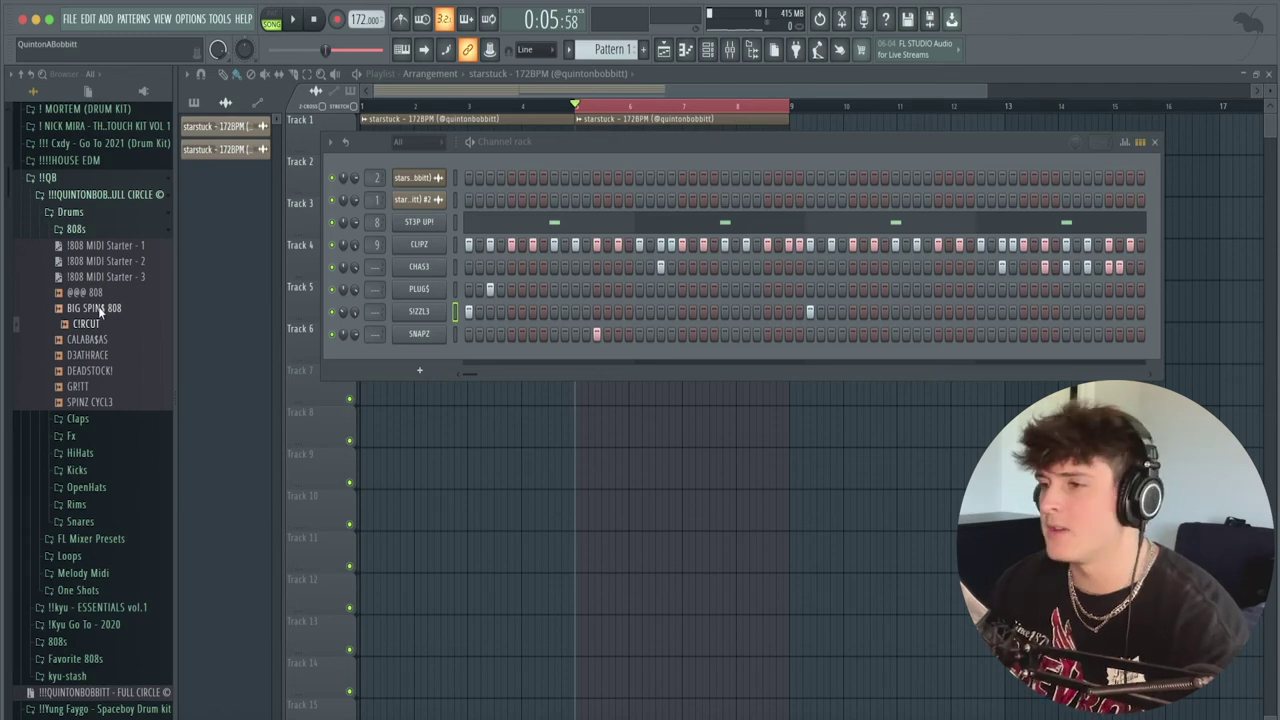
Load BIG SPIN$ 808 into a channel directly above ST3P UP! and set it to cut itself.
{"action": "left_click_drag", "start_coordinate": [424, 243], "coordinate": [430, 230]}
{"action": "right_click", "coordinate": [430, 222]}
{"action": "left_click", "coordinate": [478, 321]}
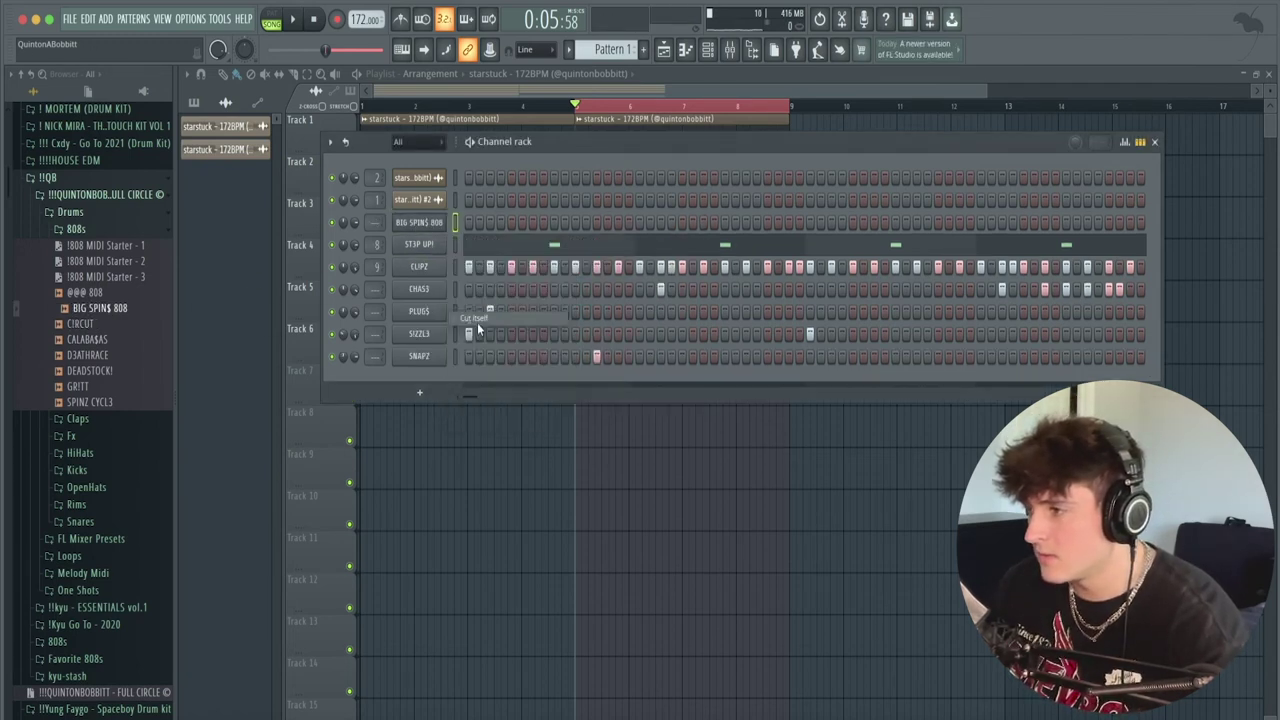
{"action": "left_click", "coordinate": [436, 222]}
{"action": "left_click", "coordinate": [651, 262]}
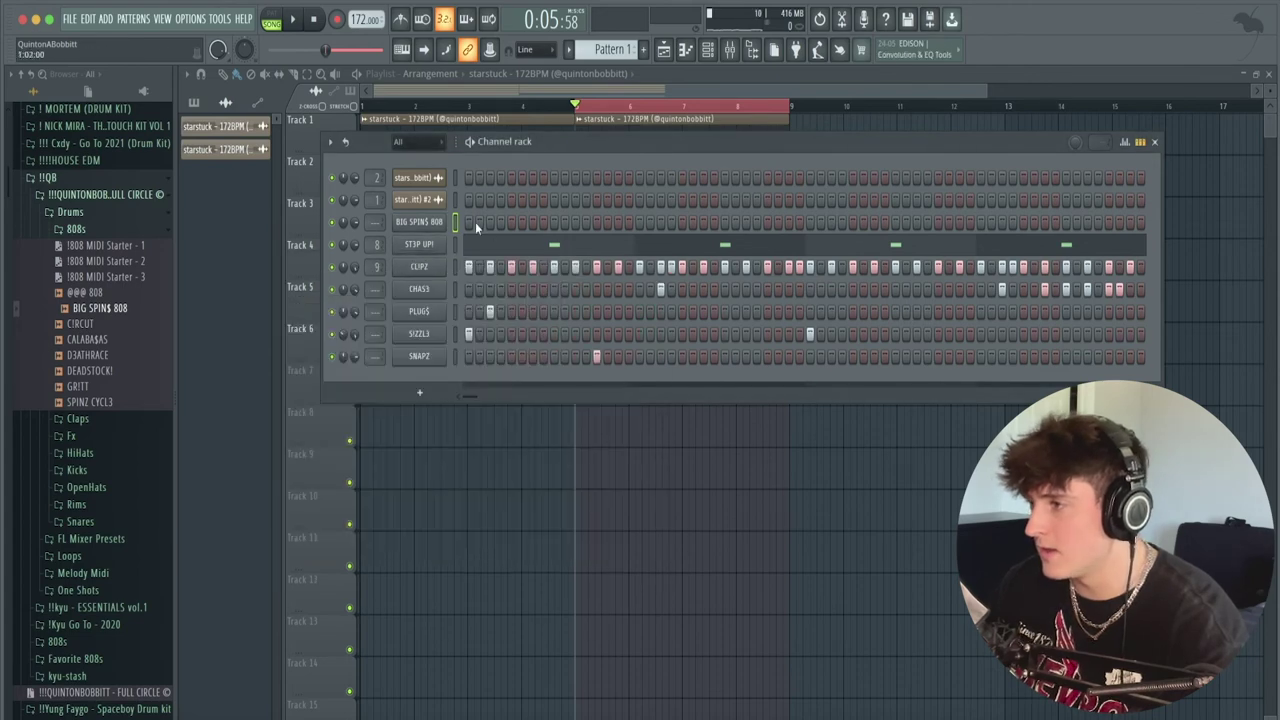
Write a four-bar BIG SPIN$ 808 line in the piano roll on F#5, D5, A5, A4, G#5 and G#4, snapped to 1/6 beat.
{"action": "right_click", "coordinate": [470, 224]}
{"action": "left_click", "coordinate": [480, 228]}
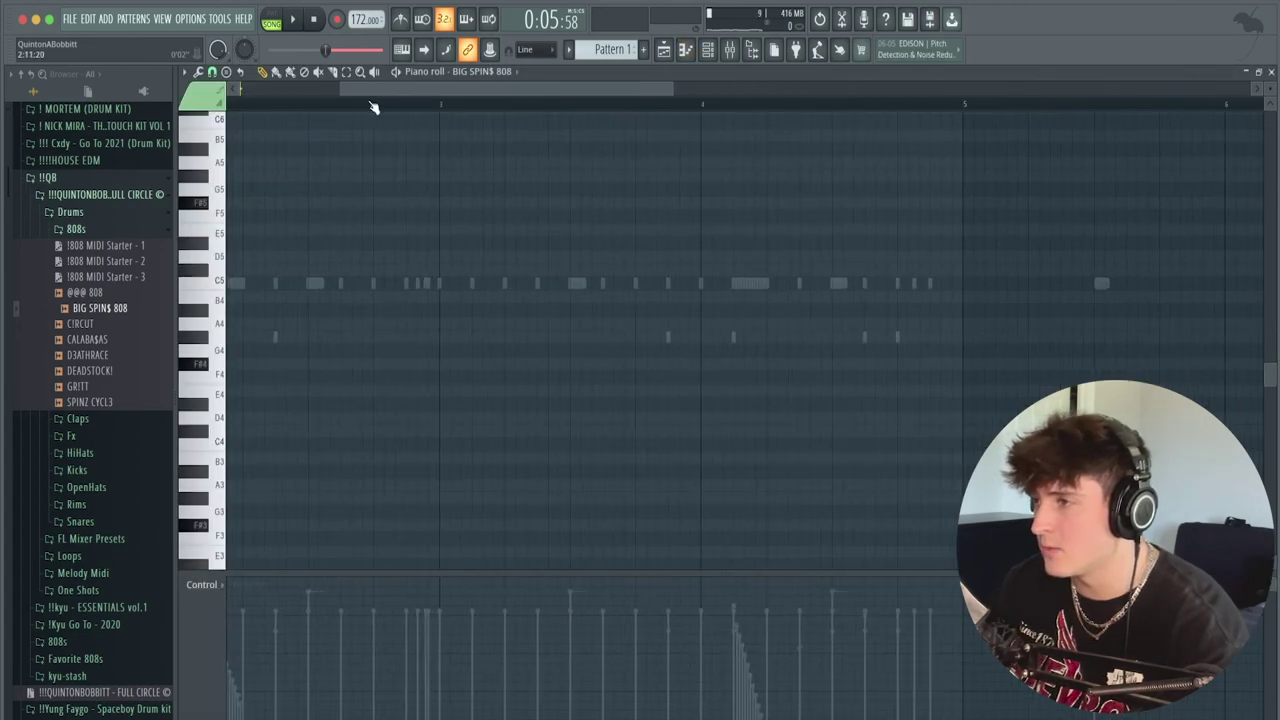
{"action": "left_click_drag", "start_coordinate": [189, 91], "coordinate": [150, 91]}
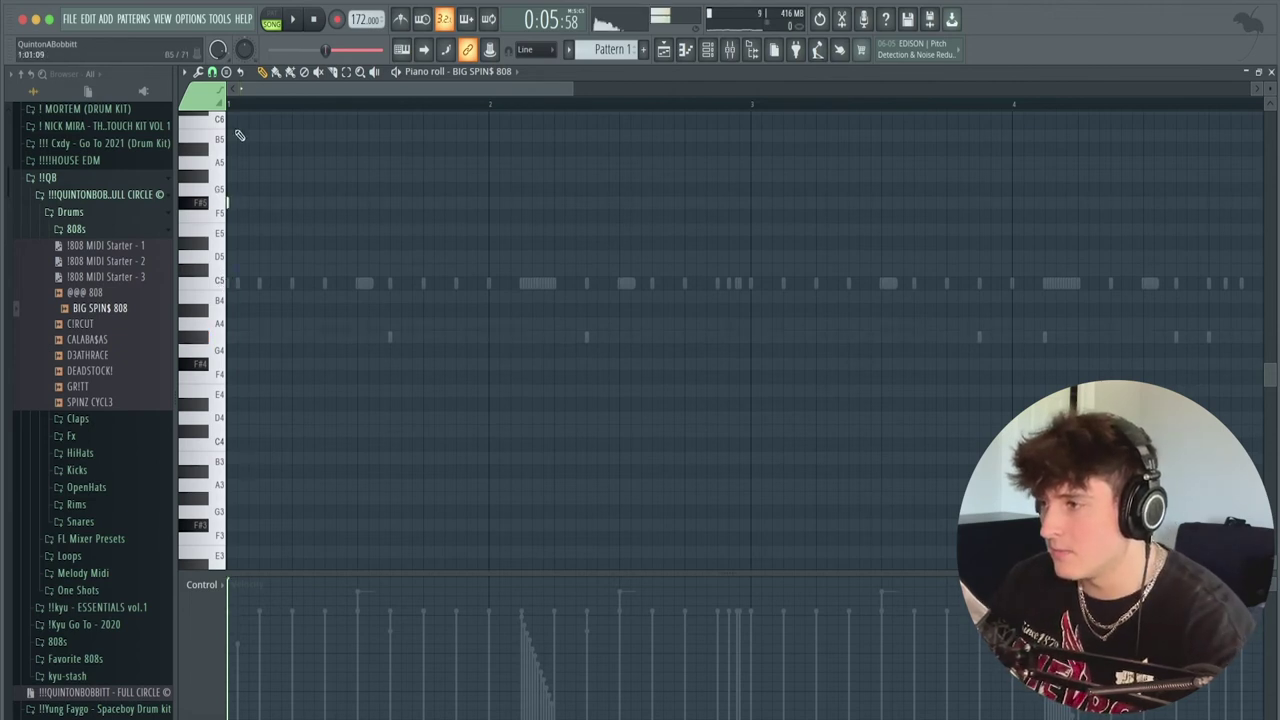
{"action": "key", "text": "space"}
{"action": "left_click", "coordinate": [212, 72]}
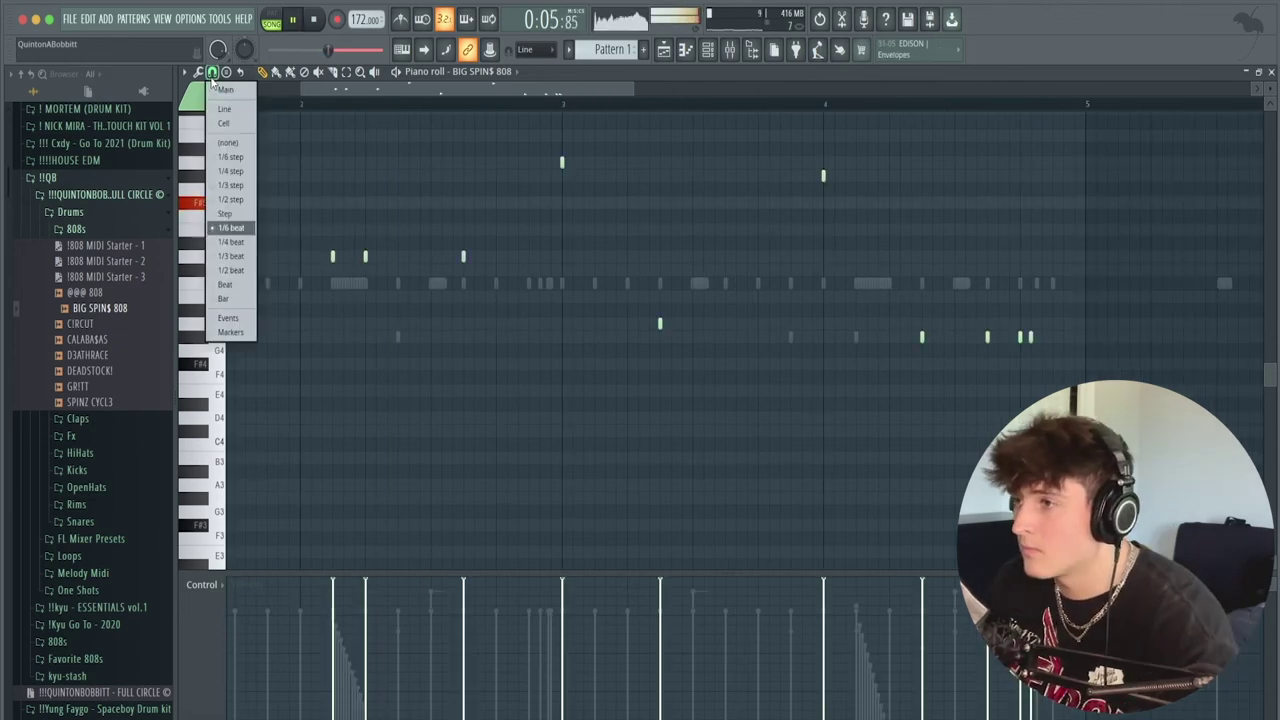
{"action": "left_click", "coordinate": [229, 228]}
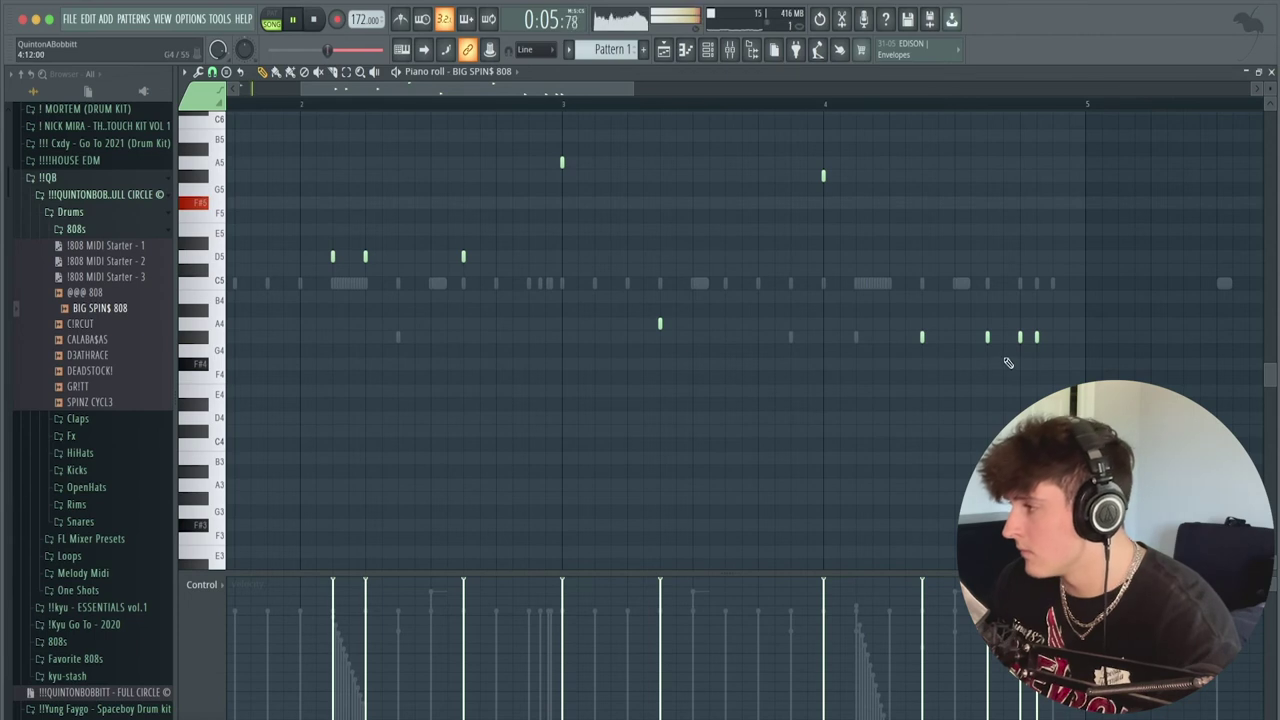
Raise the last three G#4 notes of bar 4 by an octave and lengthen the 808 notes to fill the gaps.
{"action": "left_click_drag", "start_coordinate": [984, 350], "coordinate": [1066, 313]}
{"action": "key", "text": "ctrl+Up"}
{"action": "left_click", "coordinate": [988, 383], "text": "ctrl"}
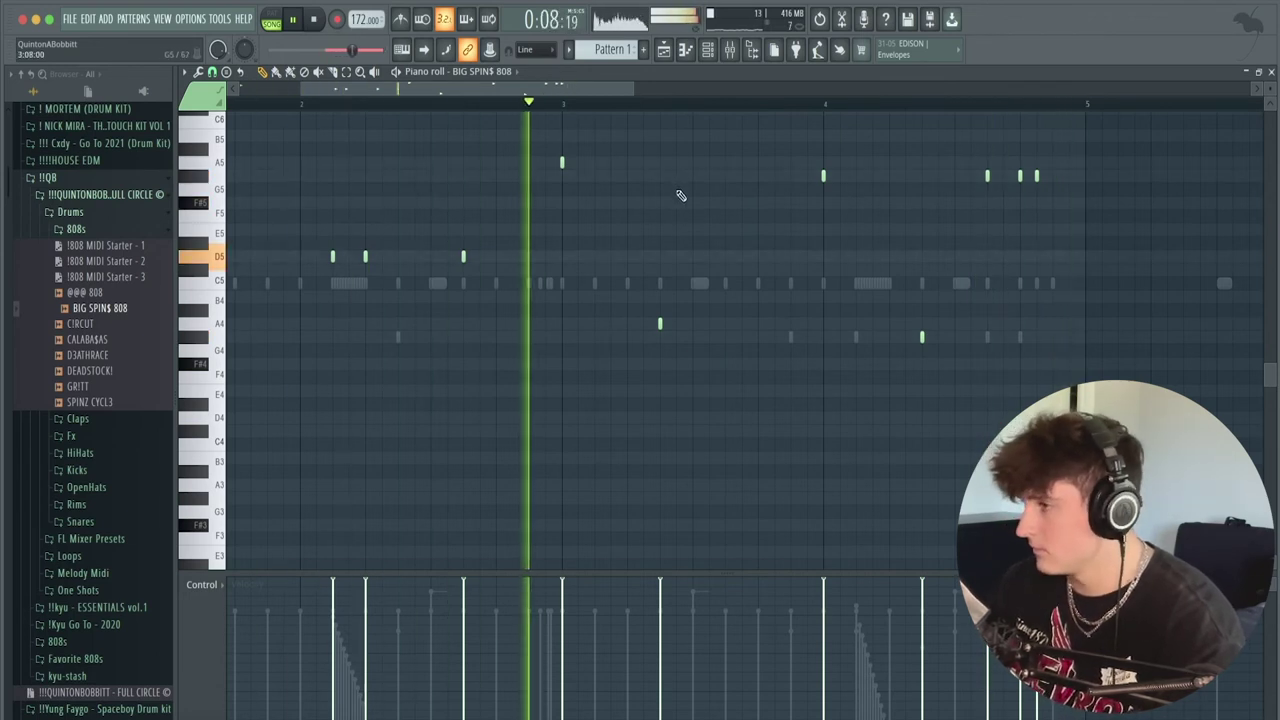
{"action": "key", "text": "space"}
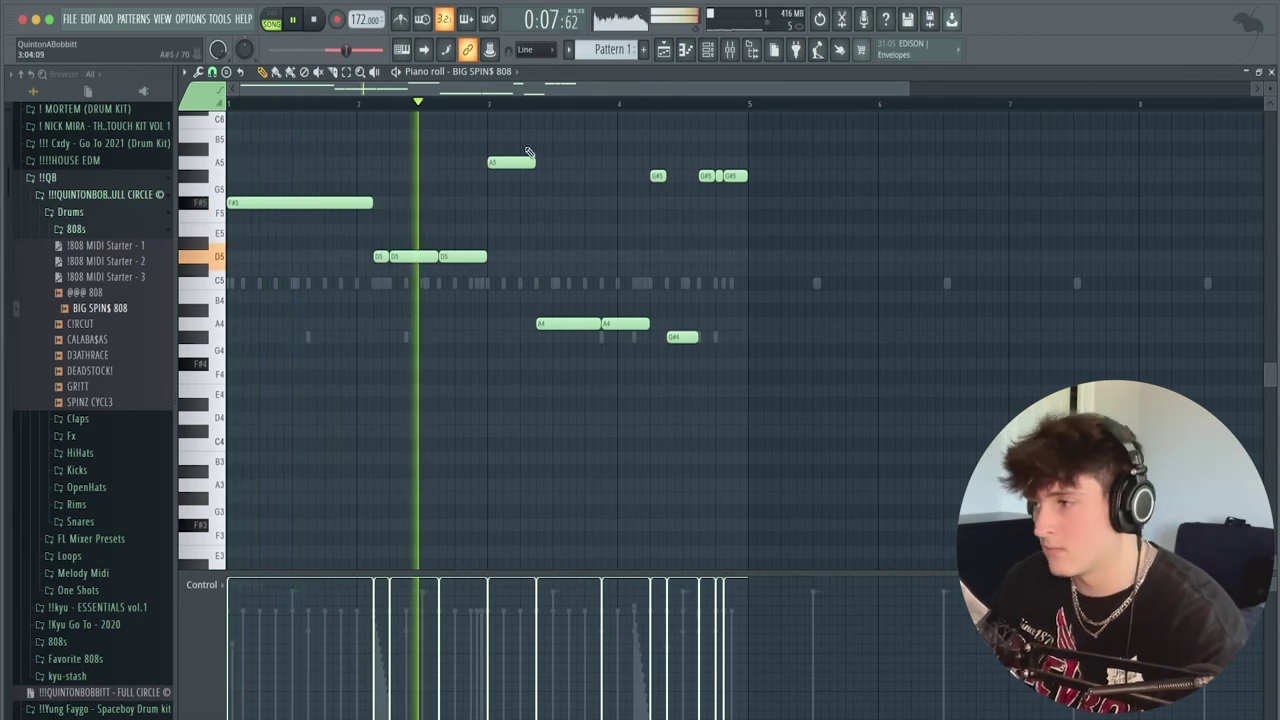
Check the BIG SPIN$ 808 channel's sampler settings during playback.
{"action": "key", "text": "F6"}
{"action": "left_click", "coordinate": [418, 222]}
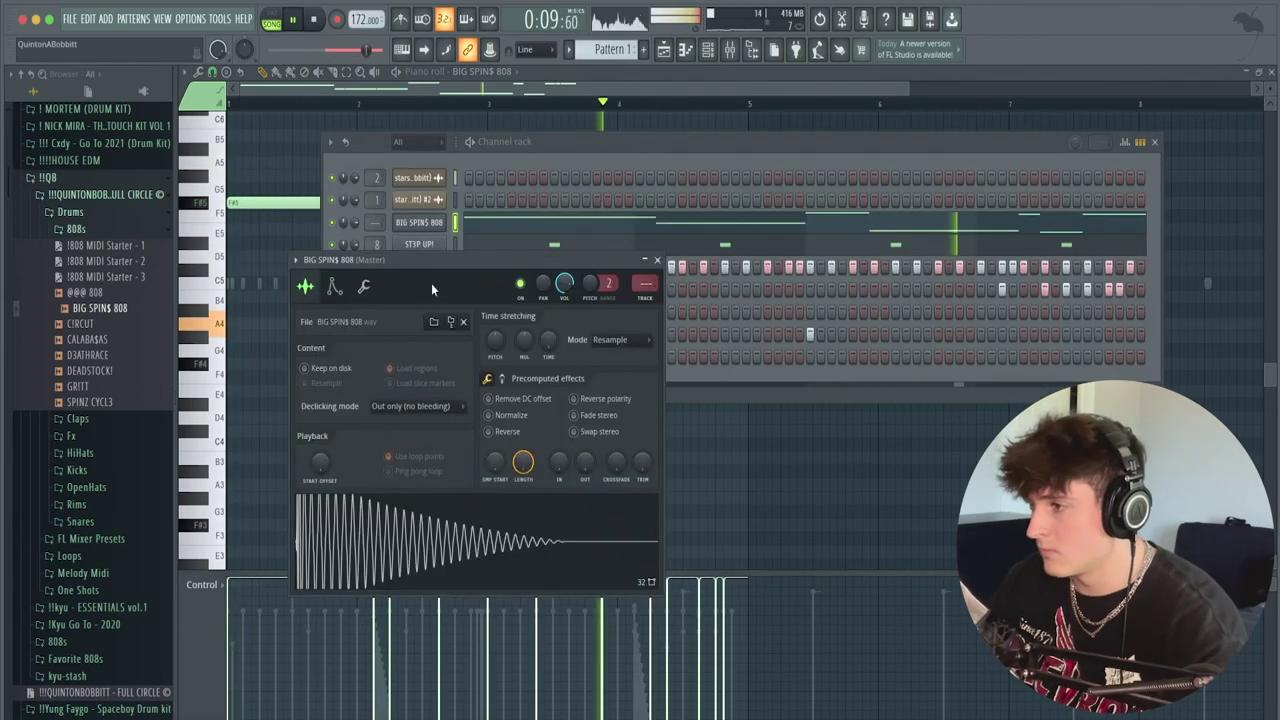
{"action": "key", "text": "Escape"}
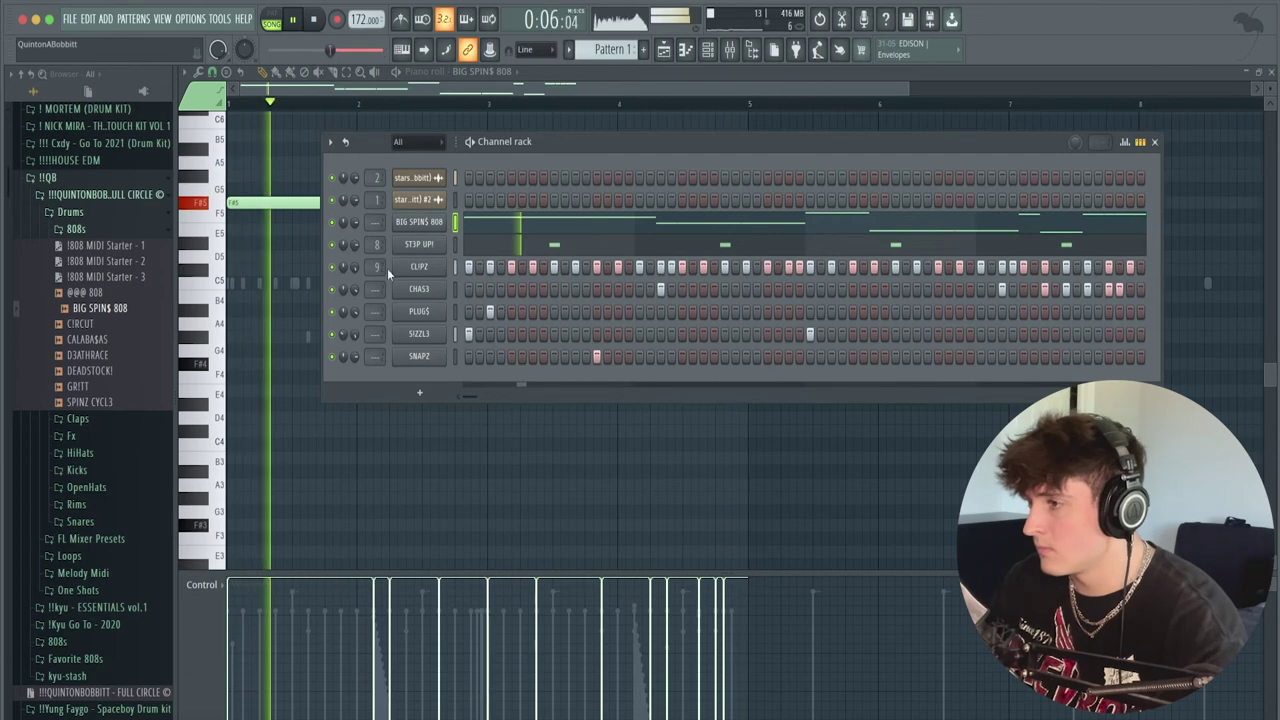
Route CHAS3, PLUG$, SIZZL3 and SNAPZ to mixer tracks 10 to 13 and the BIG SPIN$ 808 to track 7.
{"action": "key", "text": "space"}
{"action": "left_click", "coordinate": [729, 50]}
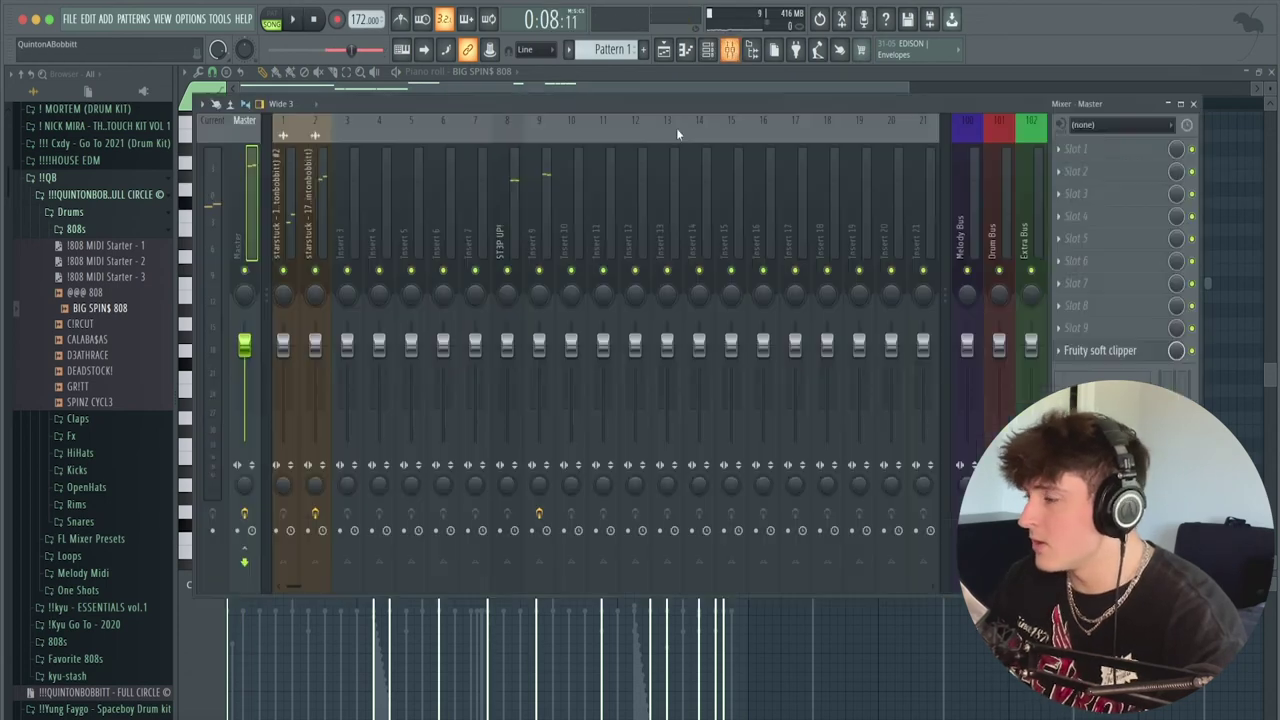
{"action": "left_click", "coordinate": [578, 222]}
{"action": "key", "text": "ctrl+l"}
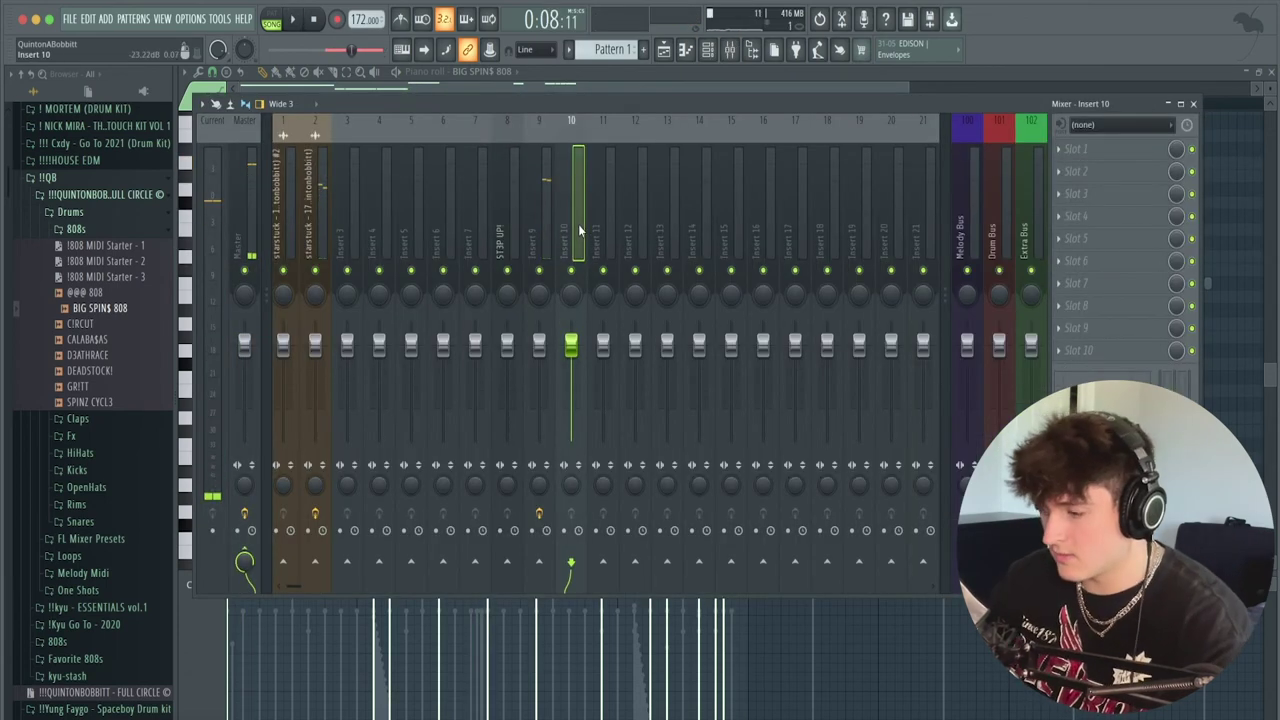
{"action": "key", "text": "F6"}
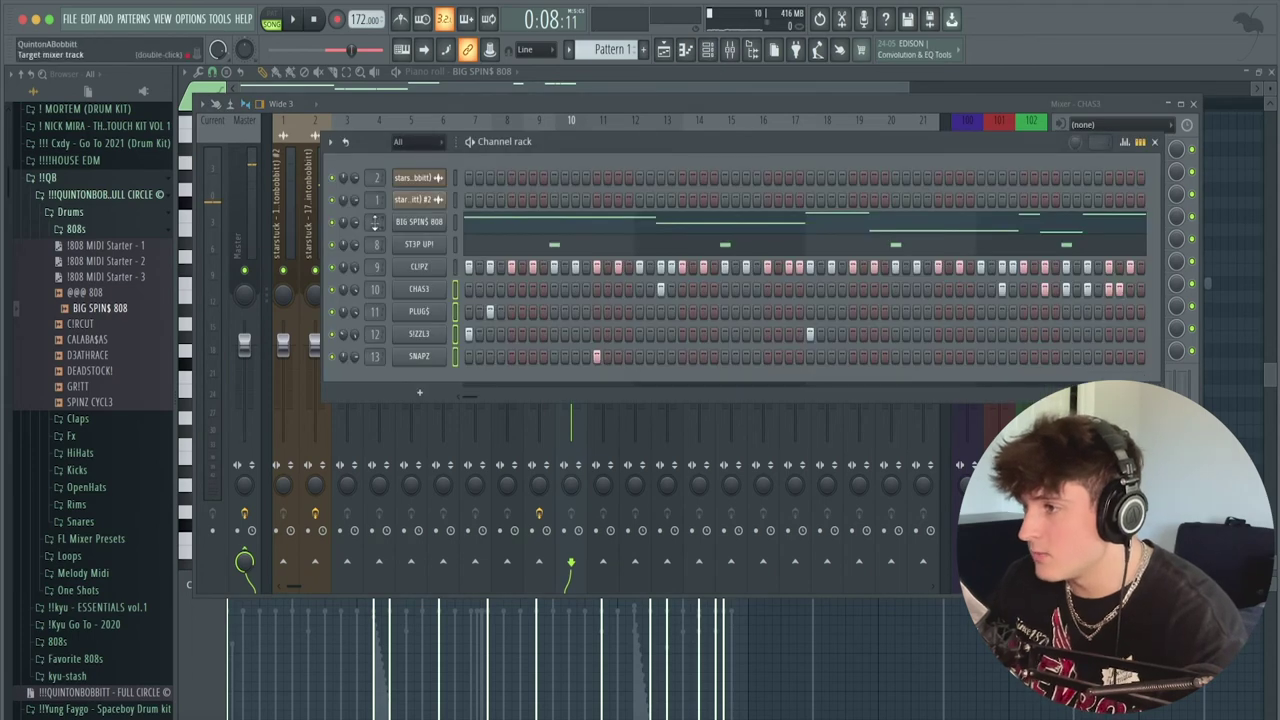
{"action": "scroll", "coordinate": [375, 222], "scroll_direction": "up", "scroll_amount": 5}
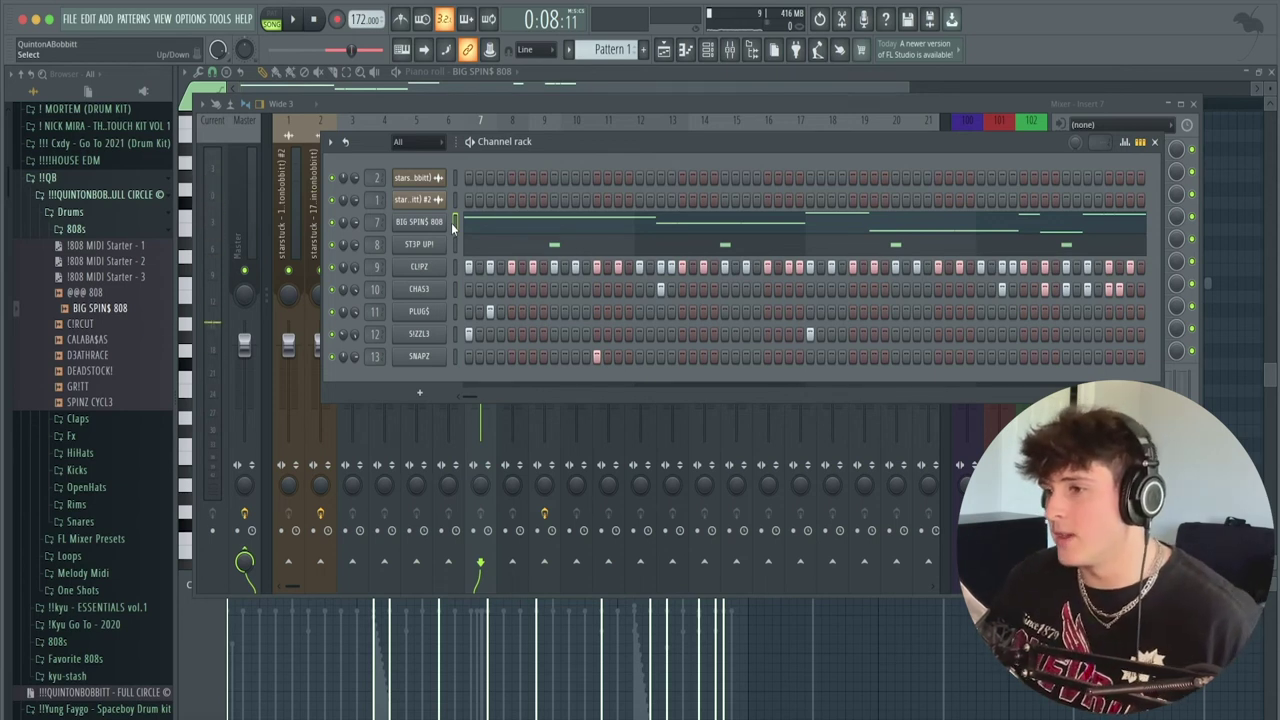
Try @@@ 808 as the sample of the 808 channel during playback and raise mixer track 7 slightly above unity.
{"action": "middle_click", "coordinate": [75, 296]}
{"action": "key", "text": "space"}
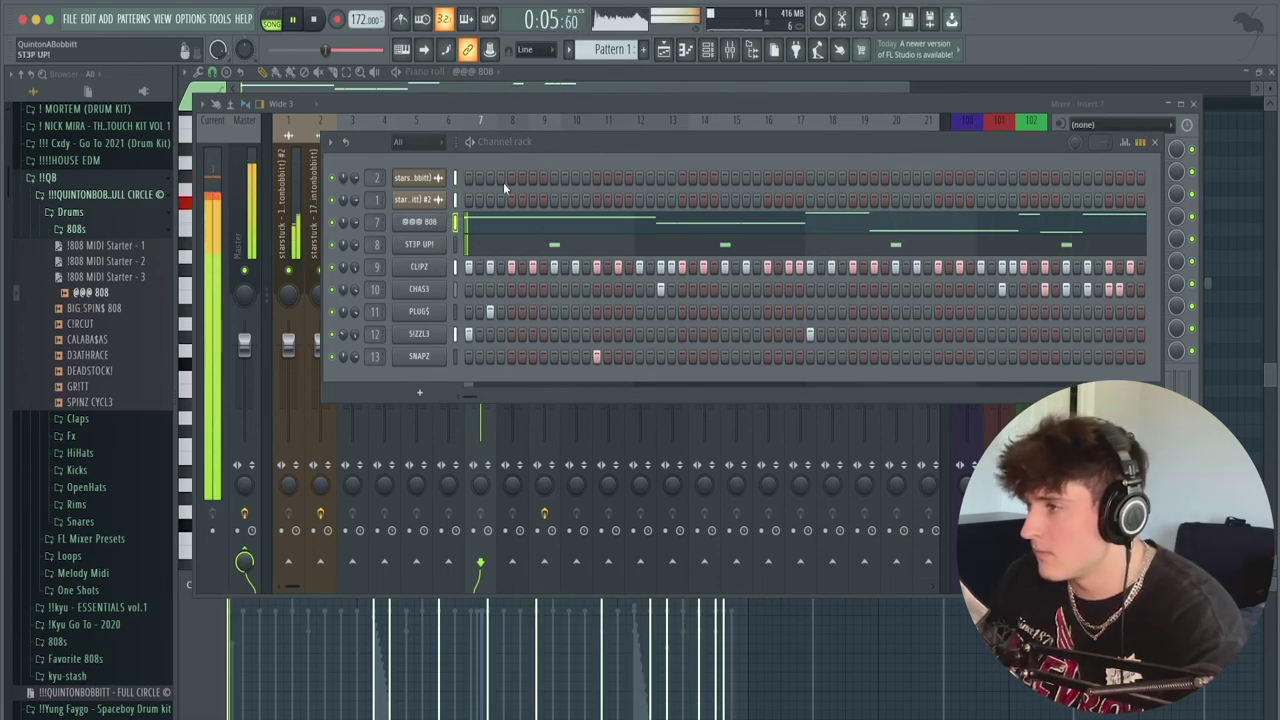
{"action": "left_click", "coordinate": [511, 226]}
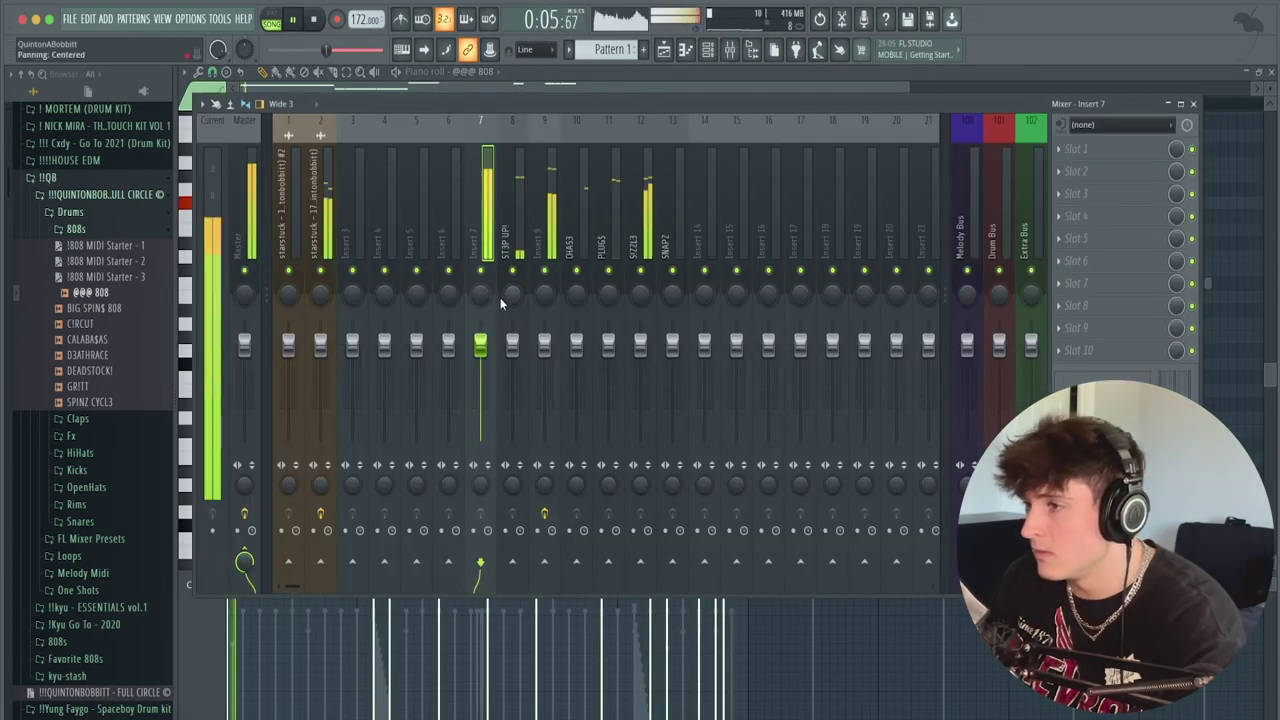
{"action": "left_click_drag", "start_coordinate": [474, 330], "coordinate": [480, 334]}
{"action": "key", "text": "space"}
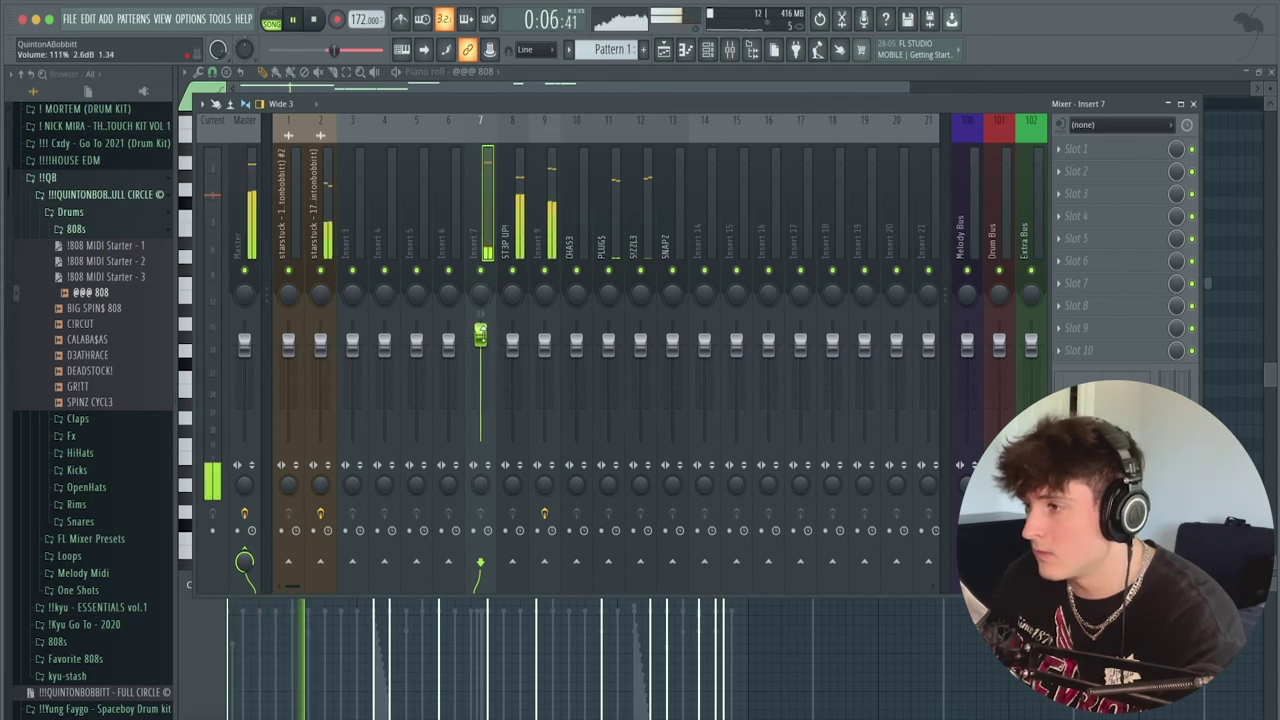
{"action": "left_click_drag", "start_coordinate": [482, 336], "coordinate": [482, 338]}
{"action": "key", "text": "space"}
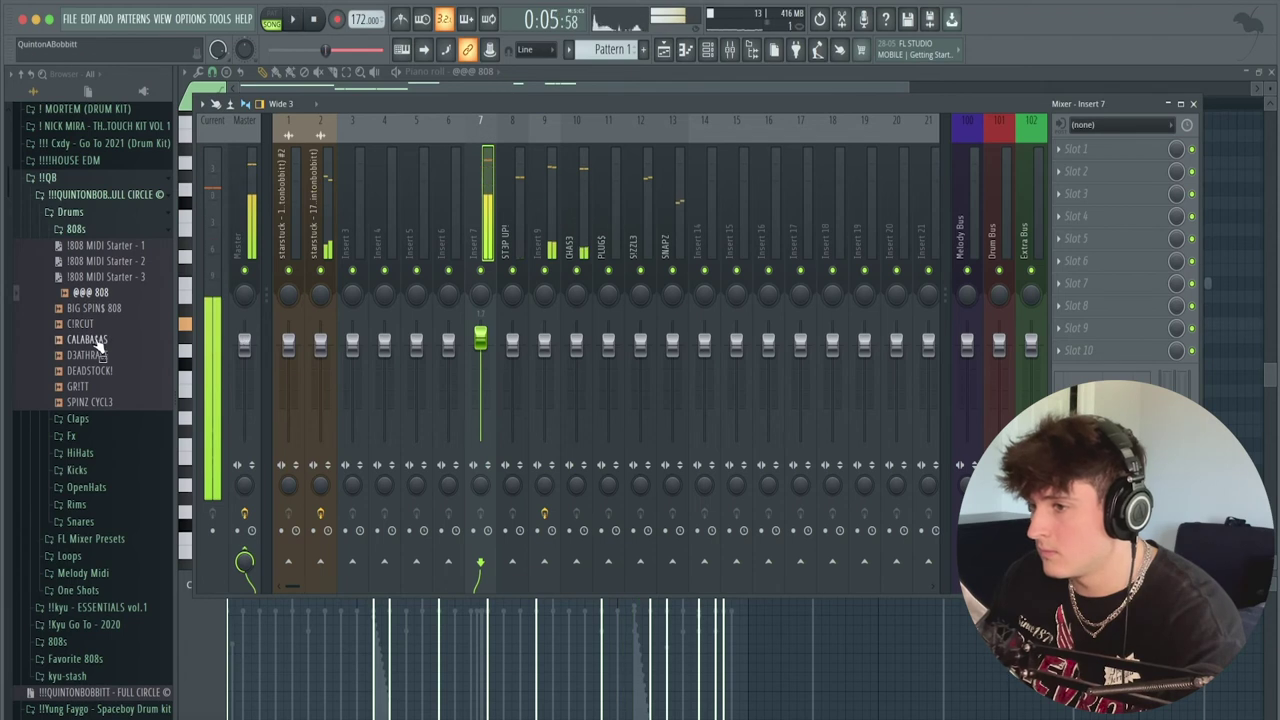
Compare CALABA$AS with C!RCUT and @@@ 808 in the 808 channel during playback and load CALABA$AS.
{"action": "left_click", "coordinate": [95, 340]}
{"action": "key", "text": "space"}
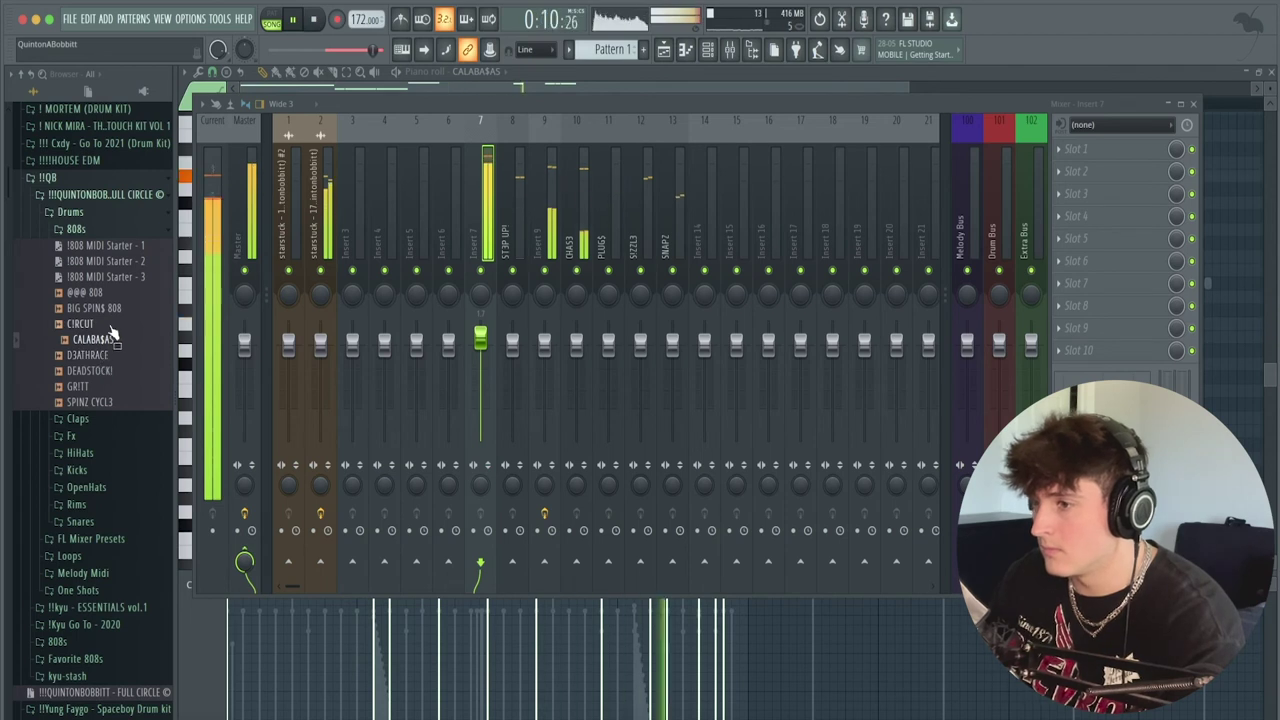
{"action": "key", "text": "space"}
{"action": "left_click", "coordinate": [112, 327]}
{"action": "key", "text": "Down"}
{"action": "left_click", "coordinate": [110, 294]}
{"action": "key", "text": "space"}
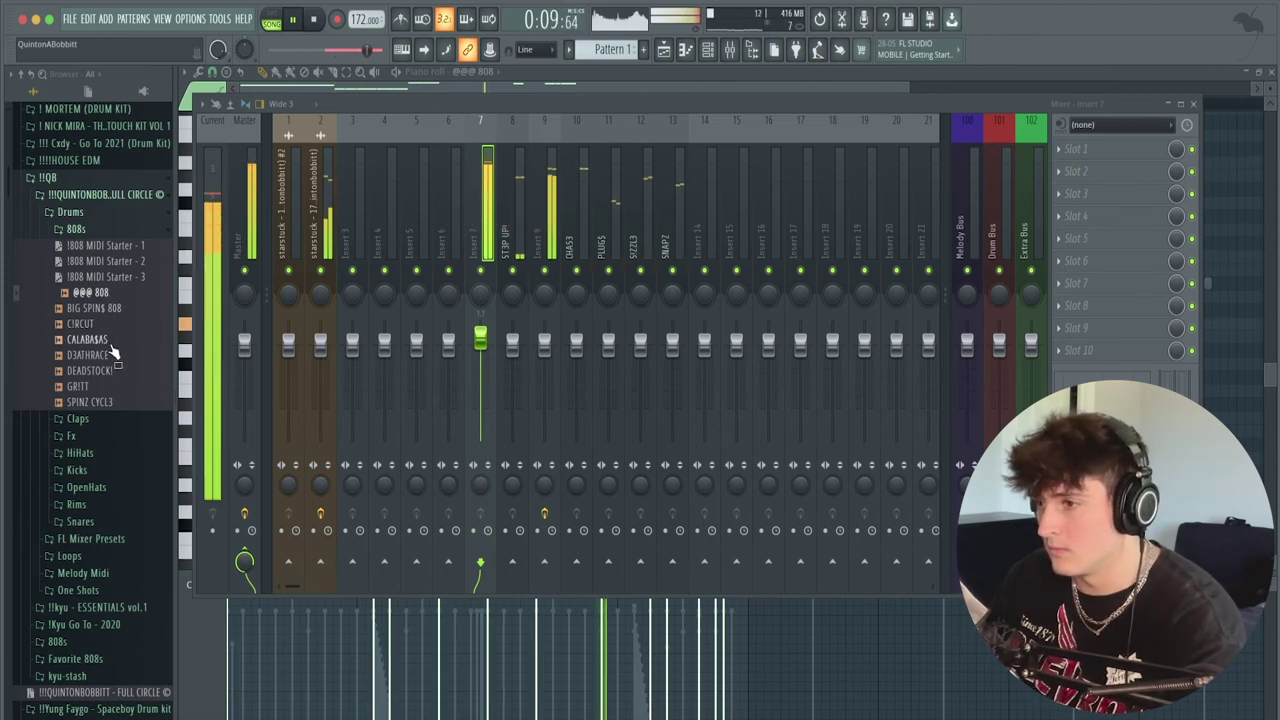
{"action": "left_click", "coordinate": [112, 340]}
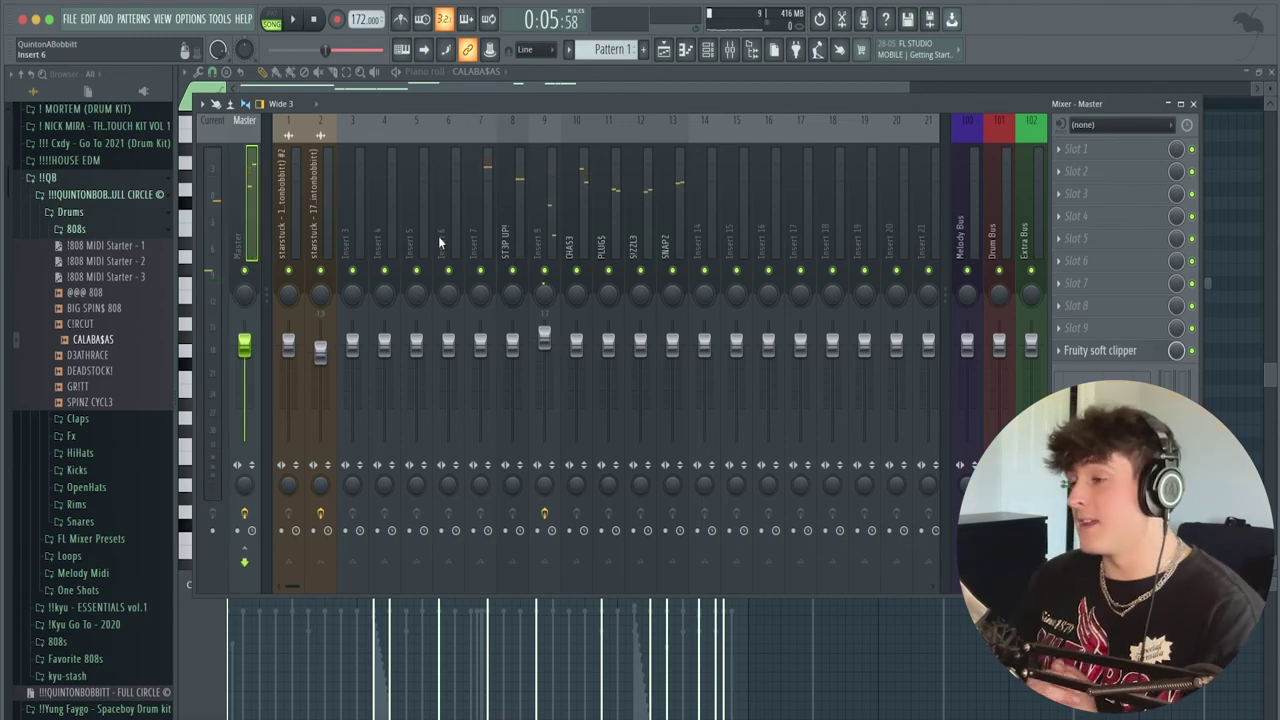
Collapse the 808s and !!QB folders in the browser and show the channel rack.
{"action": "left_click", "coordinate": [100, 230]}
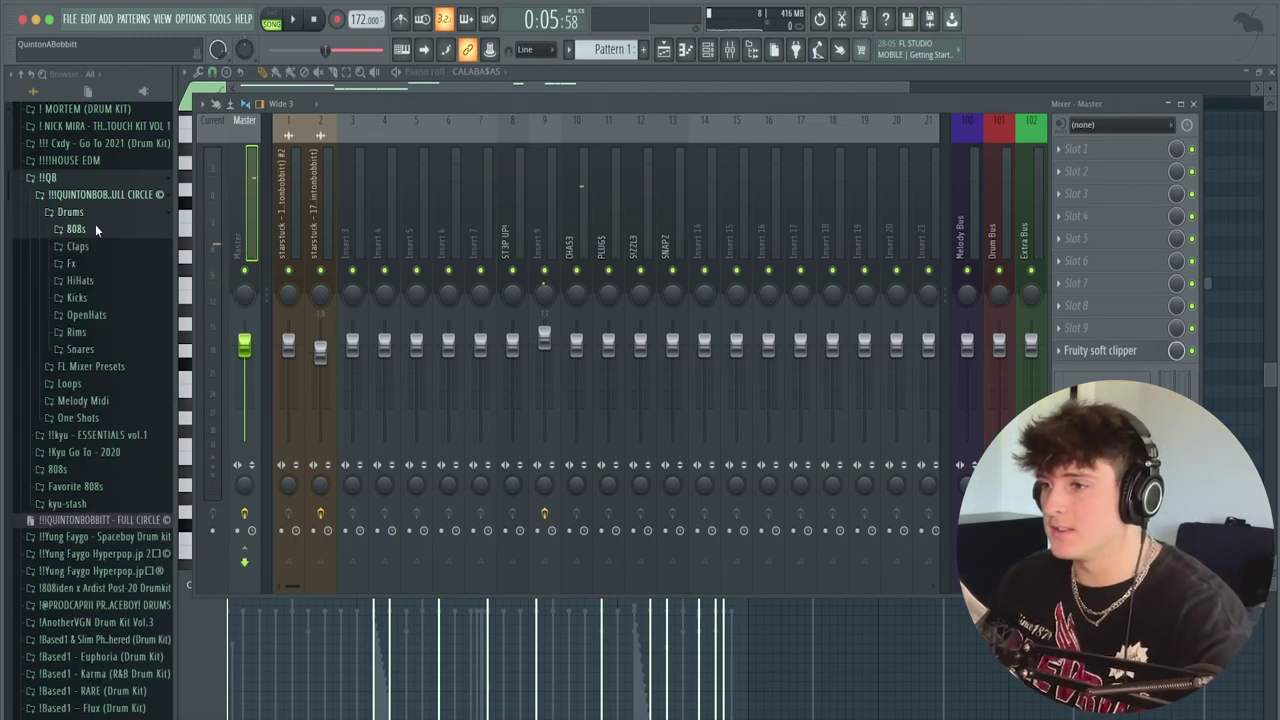
{"action": "left_click", "coordinate": [94, 177]}
{"action": "left_click", "coordinate": [707, 50]}
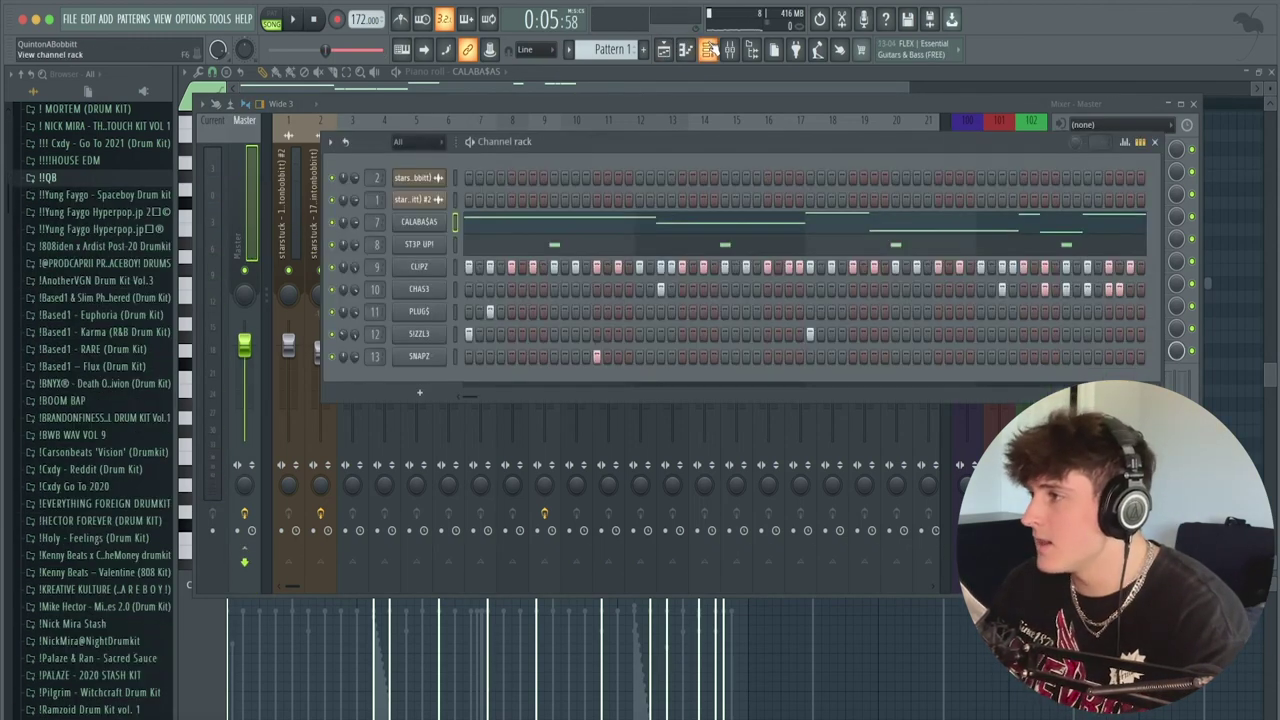